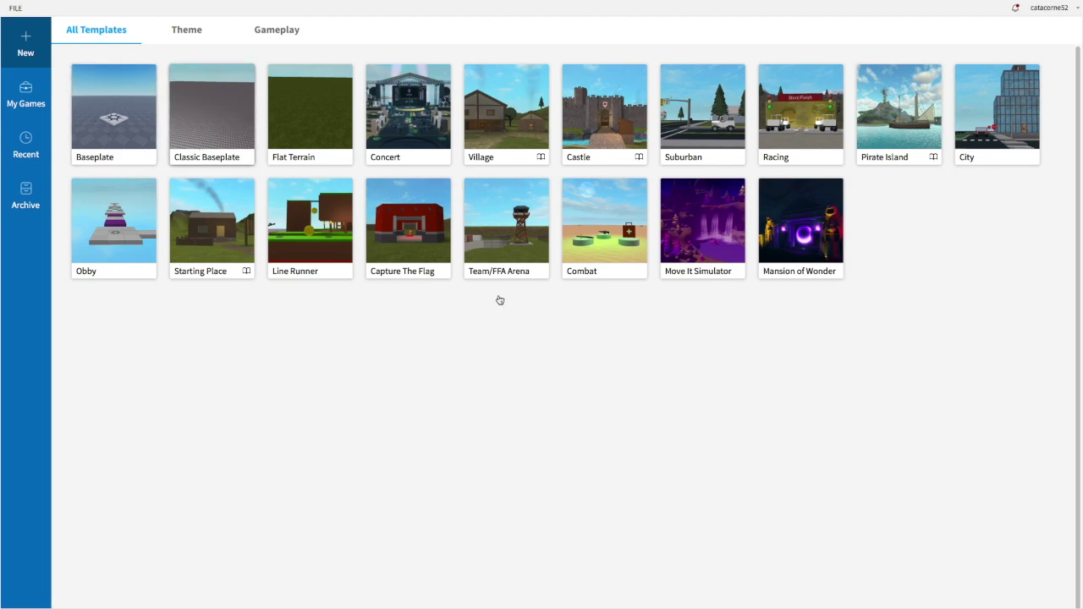
- Create a Classic Baseplate place and search the toolbox plugins for "load character"
click(206, 130)
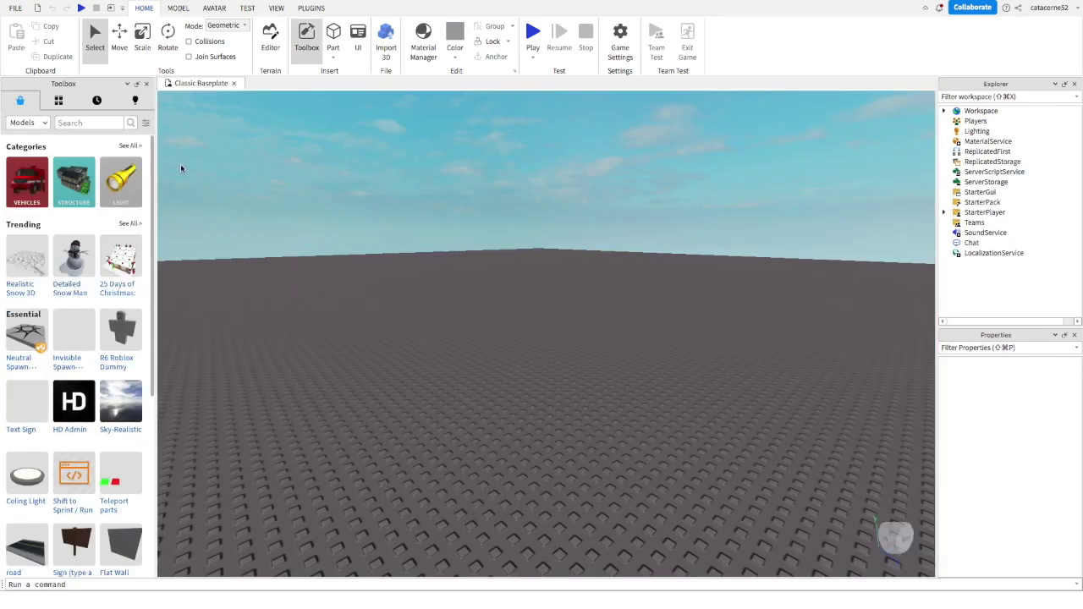
click(40, 125)
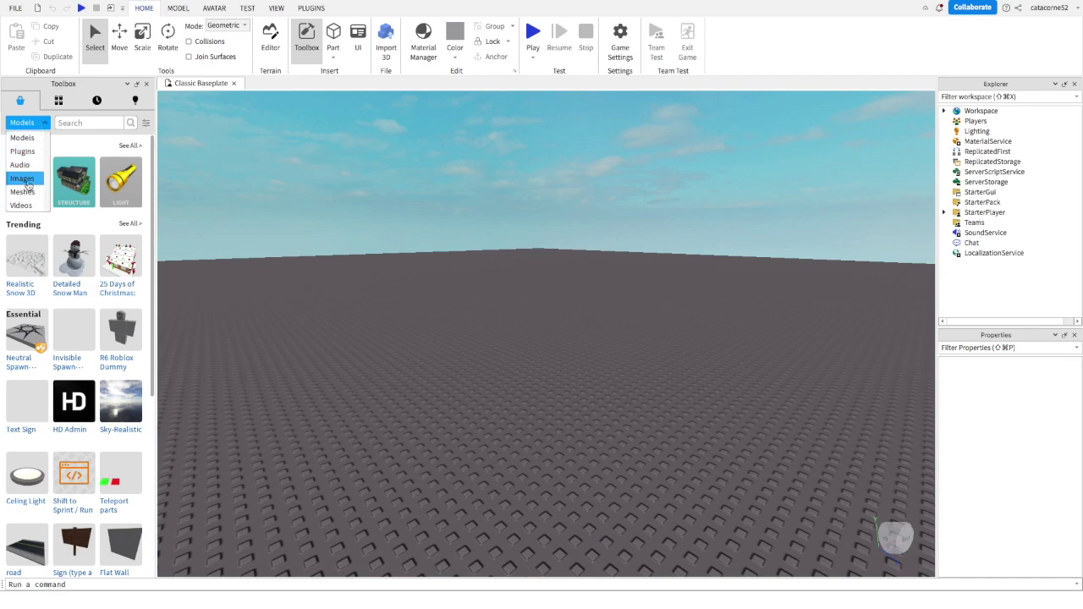
click(26, 151)
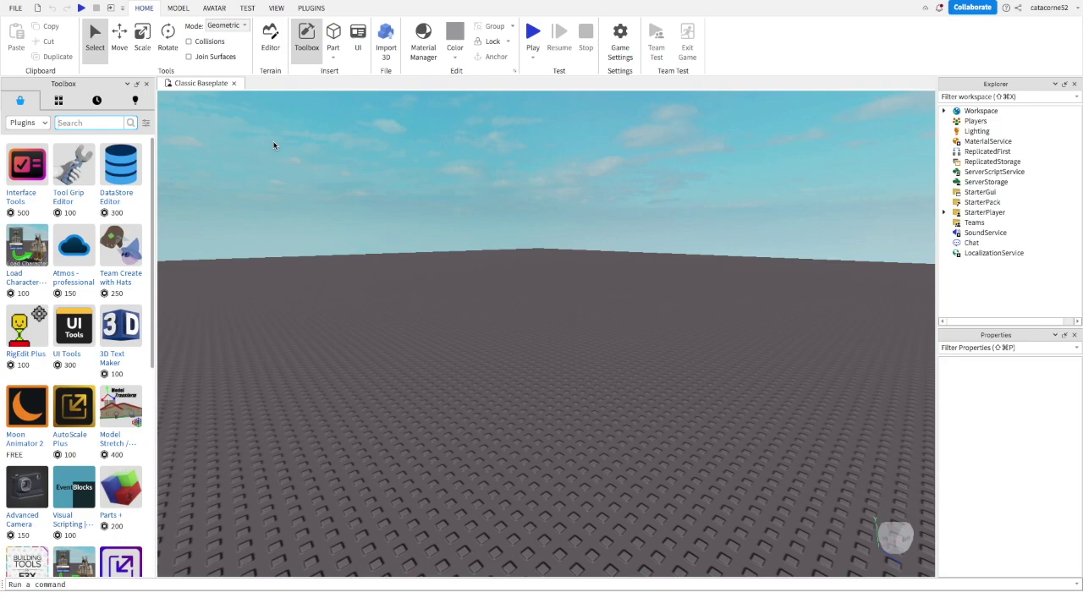
text(load)
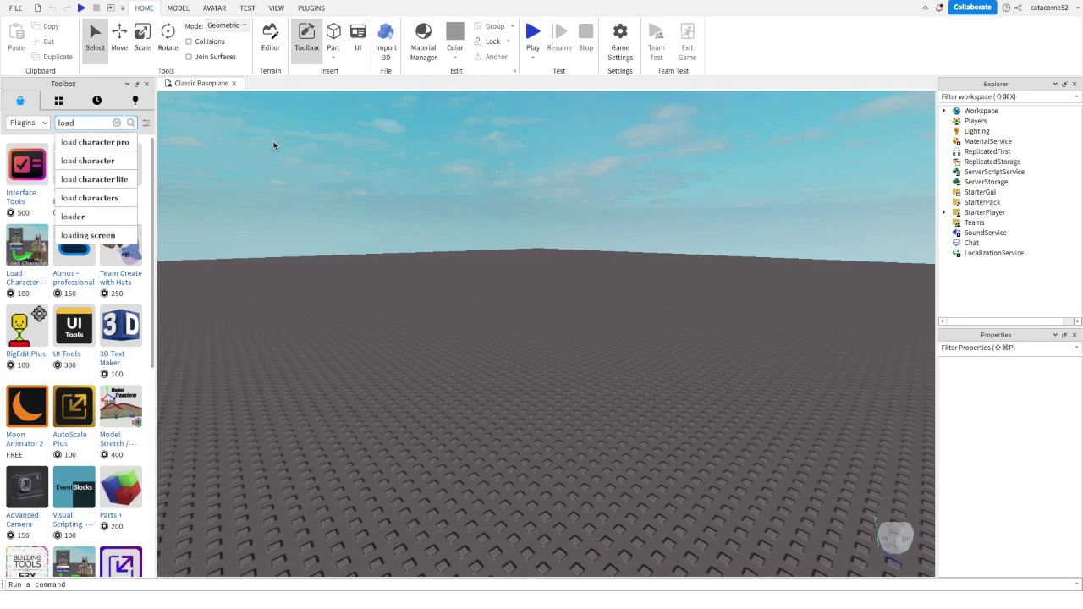
click(87, 160)
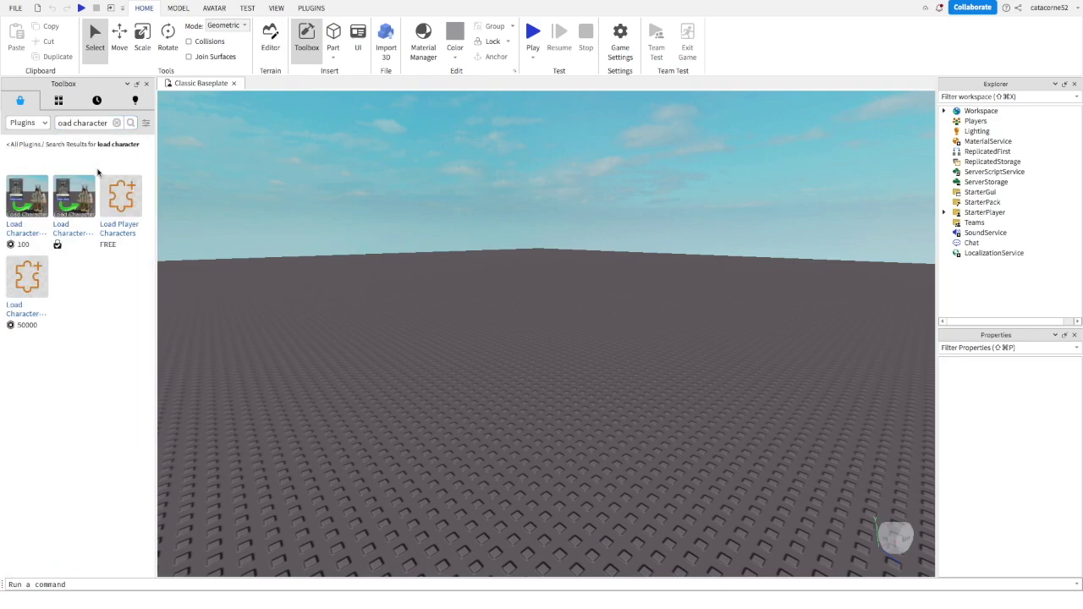
mouse_move(72, 203)
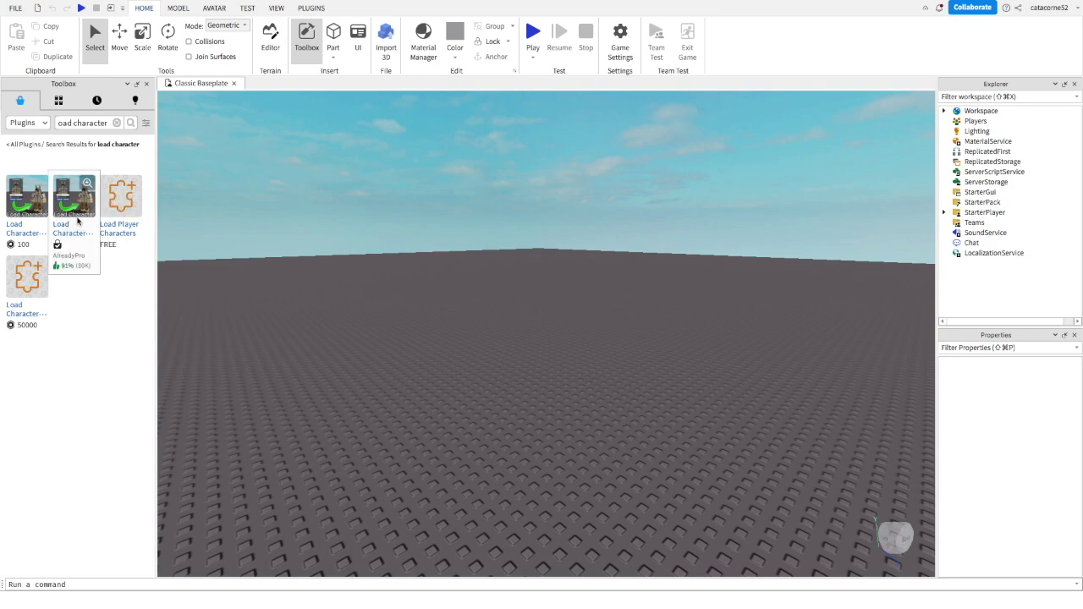
- Spawn the avatar with the Load Character plugin by entering the account's username, and close the plugin window
click(311, 8)
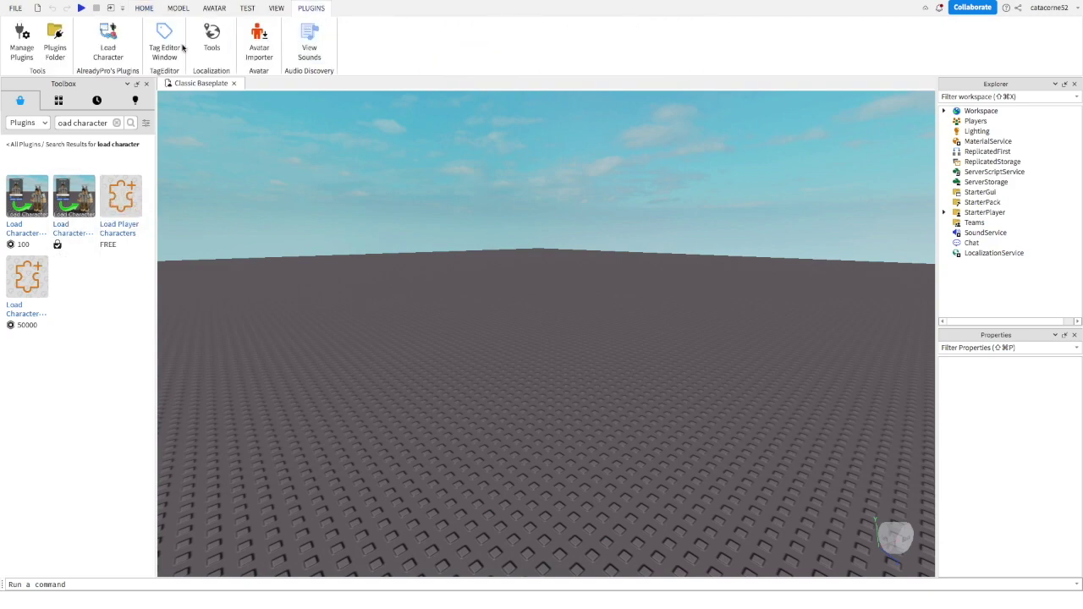
click(260, 39)
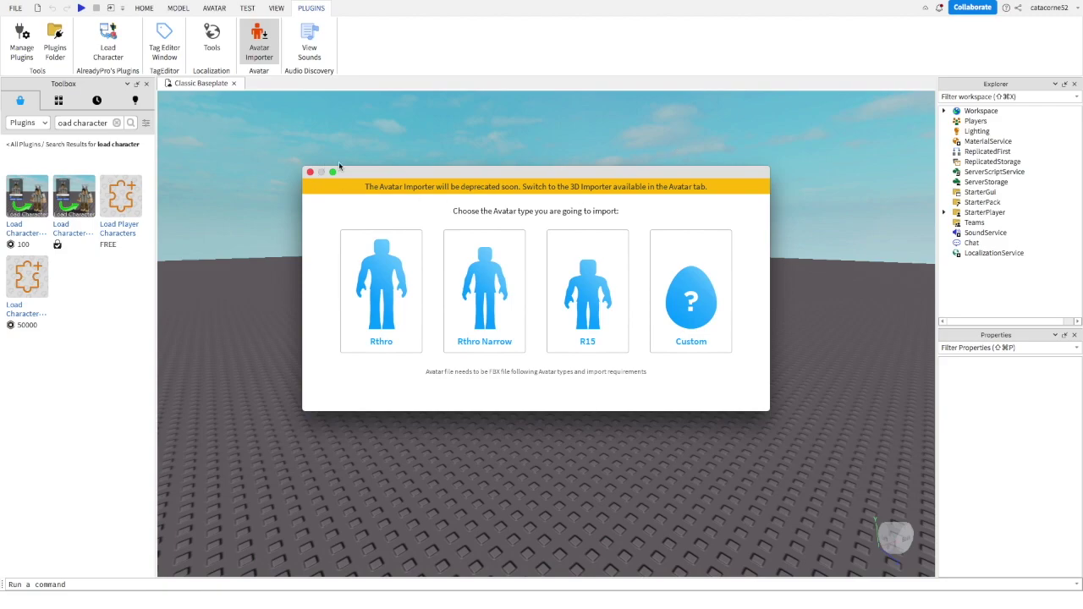
click(311, 173)
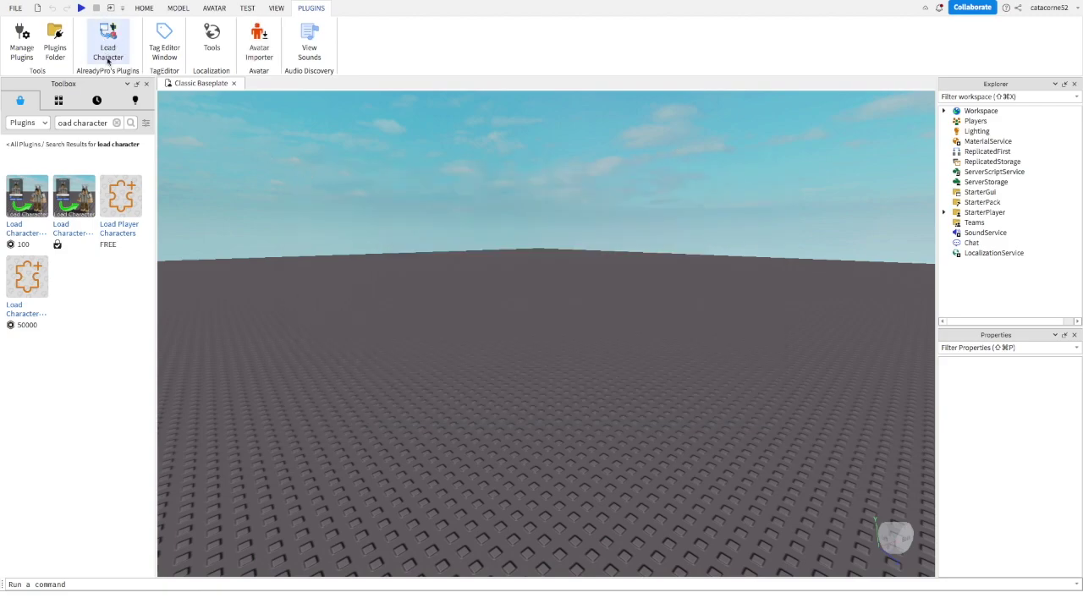
click(96, 43)
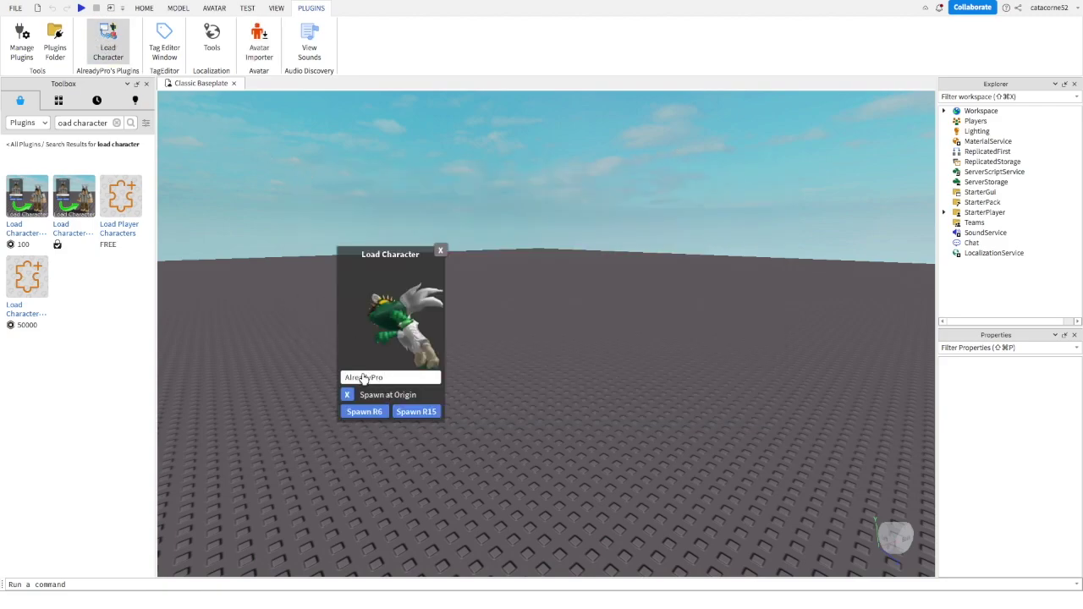
drag(392, 378, 334, 378)
text(catacorne52)
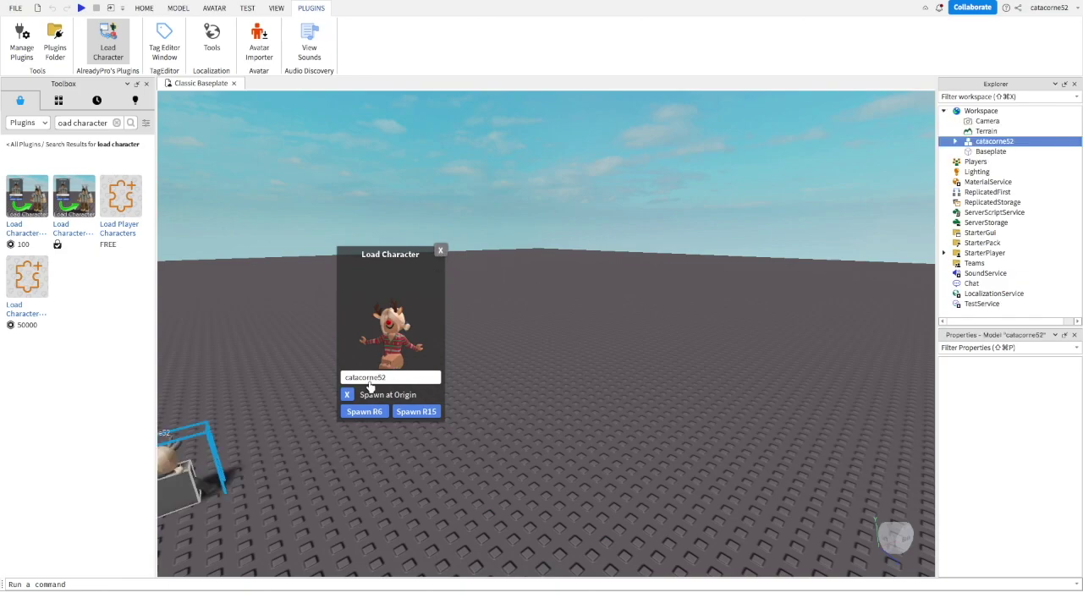
click(440, 254)
- Move the half-buried character up out of the baseplate so its whole body stands above the surface
right_drag(632, 373, 631, 369)
key(w)
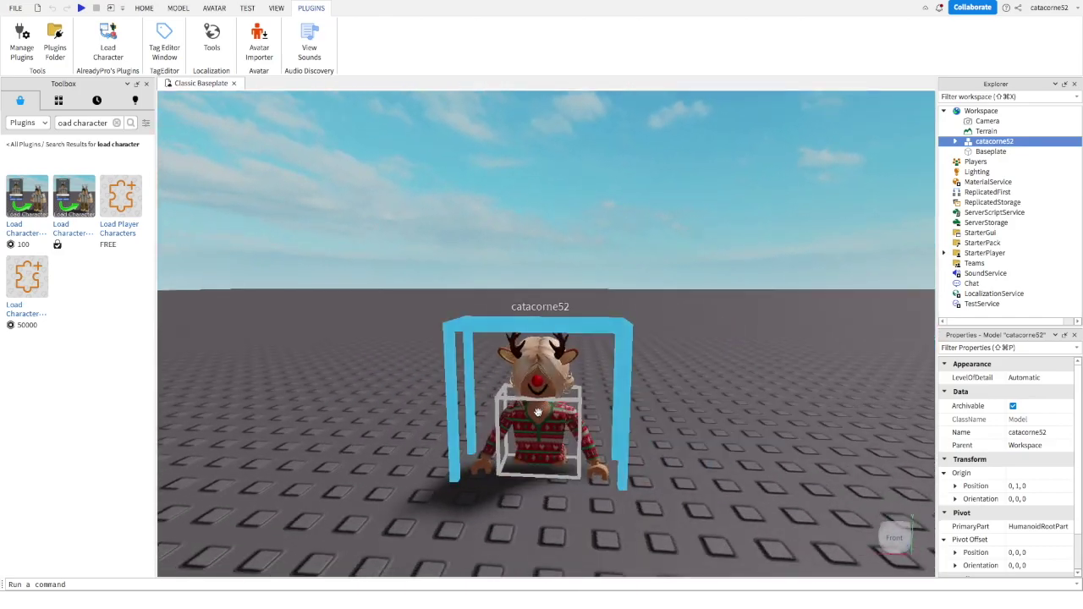
drag(539, 466, 539, 473)
click(729, 210)
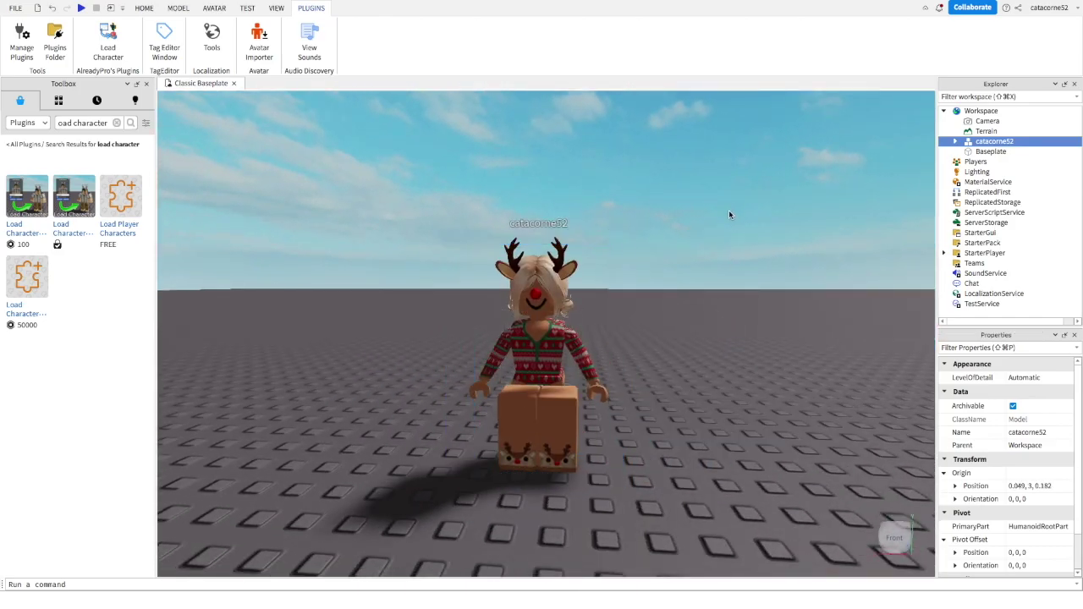
key(s)
right_drag(729, 210, 756, 215)
key(w)
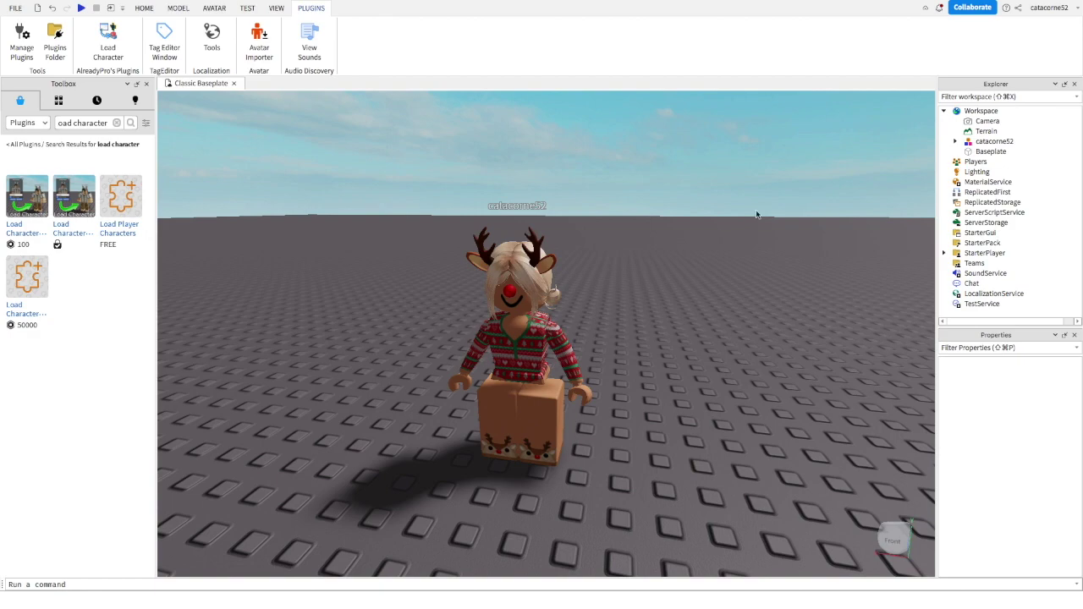
- Export the selected character model as "youtube tutorial" with the Red tag into the Documents folder
click(976, 142)
right_click(976, 144)
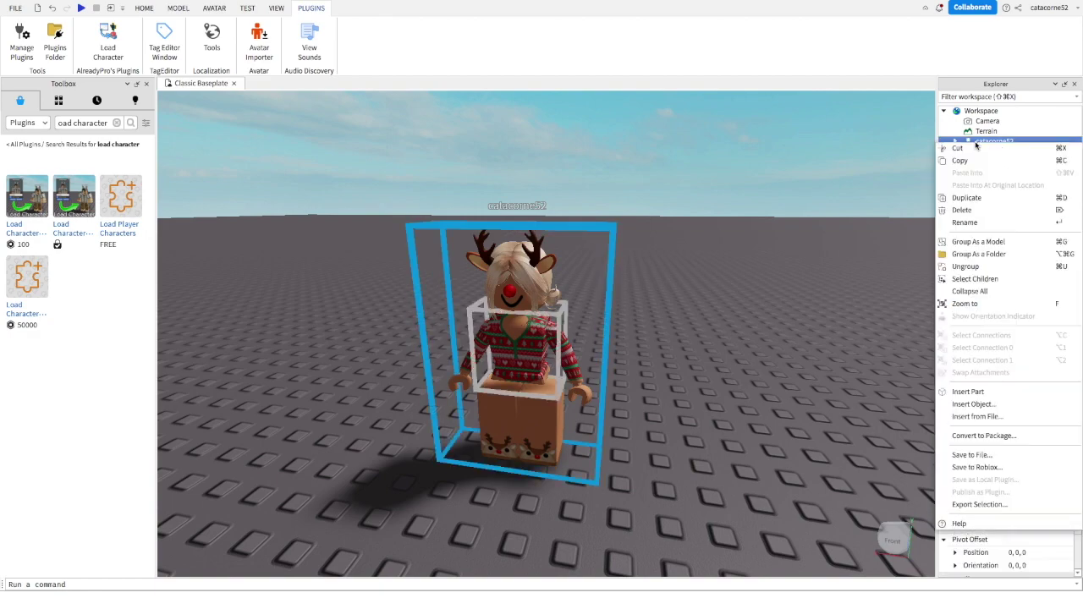
click(965, 506)
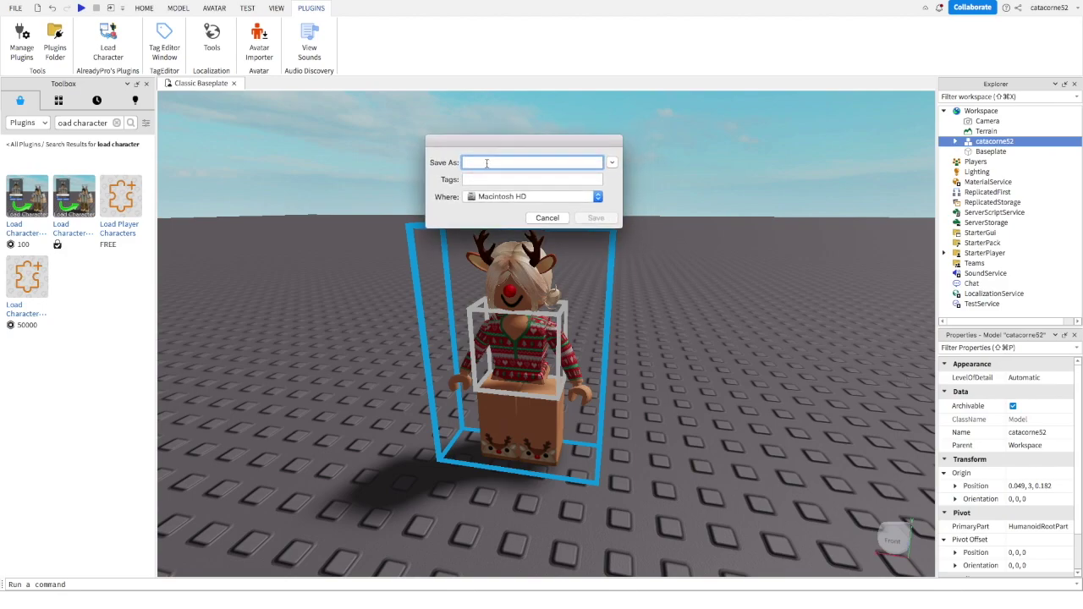
text(youtube tutorial)
click(468, 179)
click(484, 196)
click(533, 196)
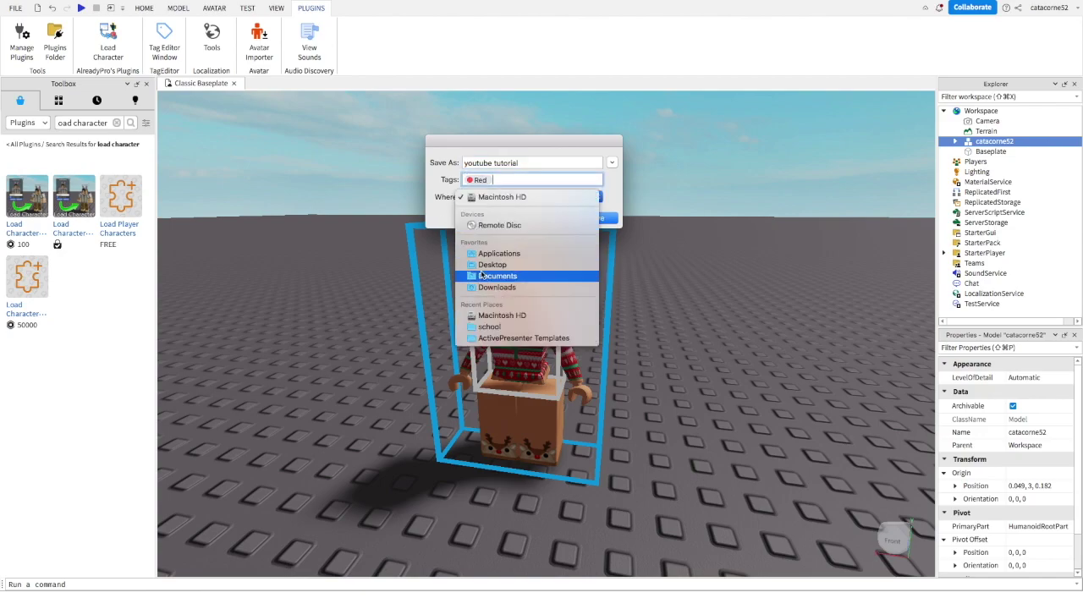
click(517, 280)
click(582, 218)
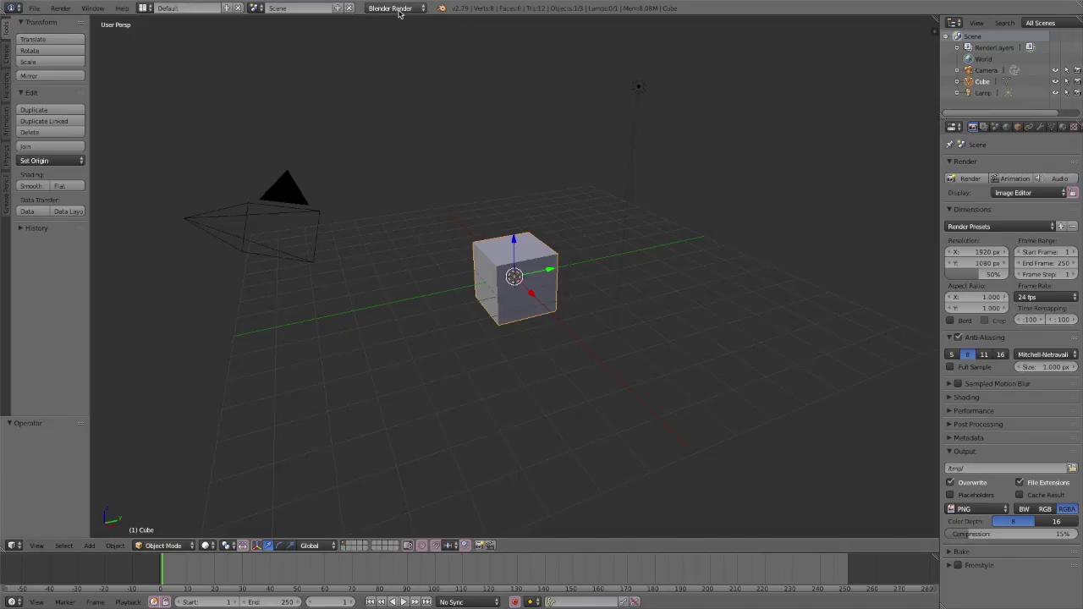
- Switch to Blender, set the render engine to Cycles Render and the viewport shading to Material
click(399, 10)
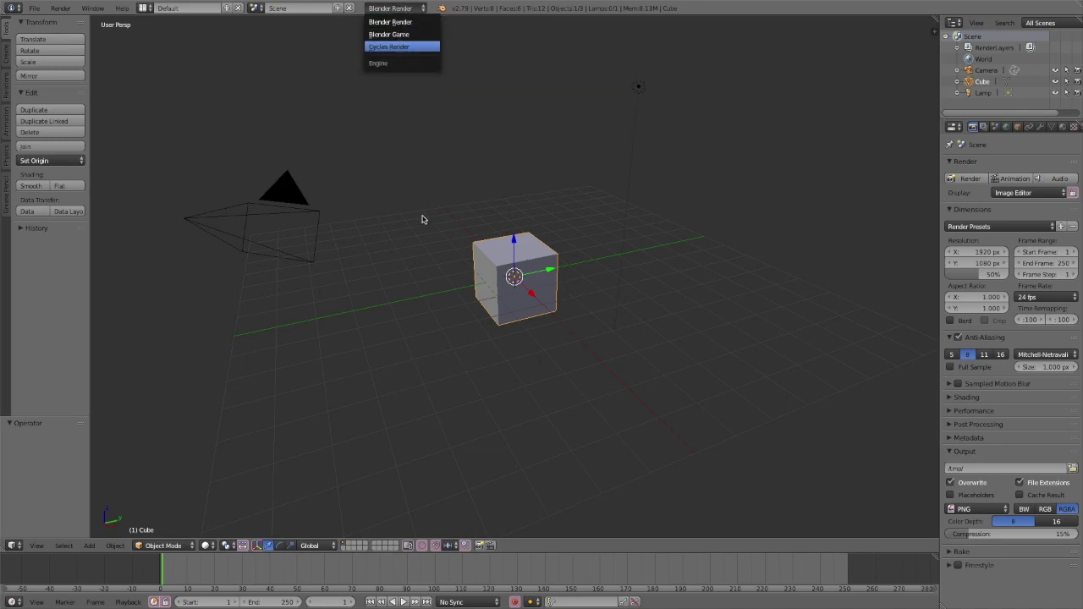
key(Return)
click(207, 545)
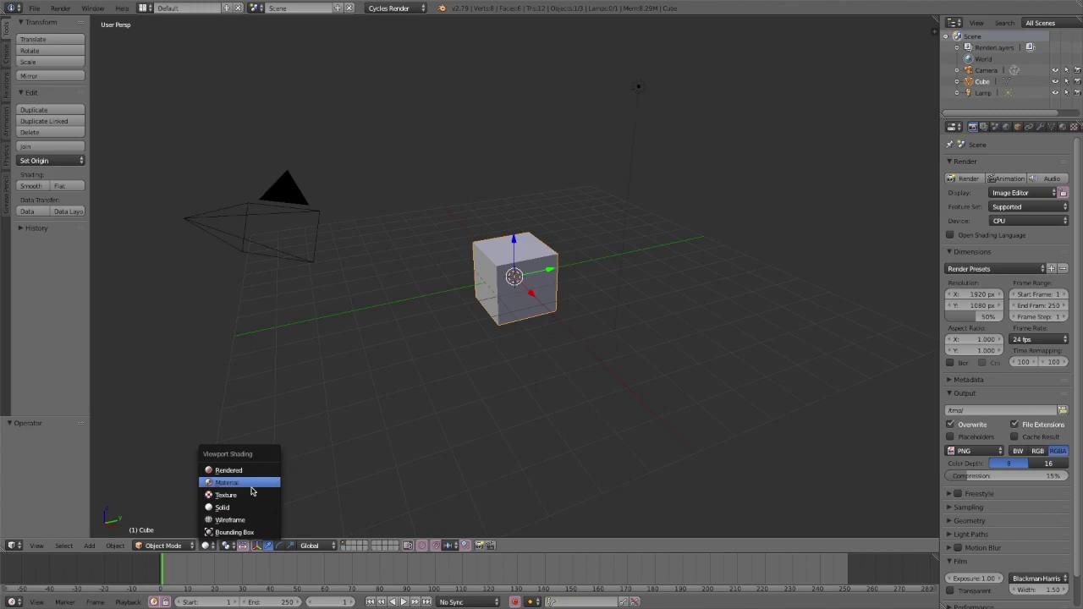
key(Return)
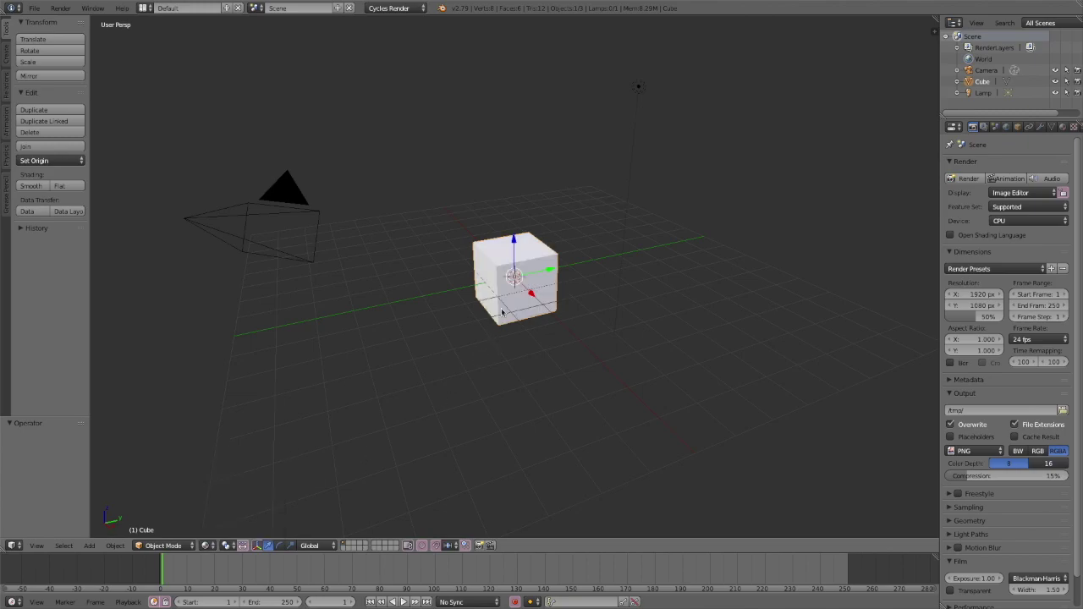
- Delete the default cube from the scene
key(x)
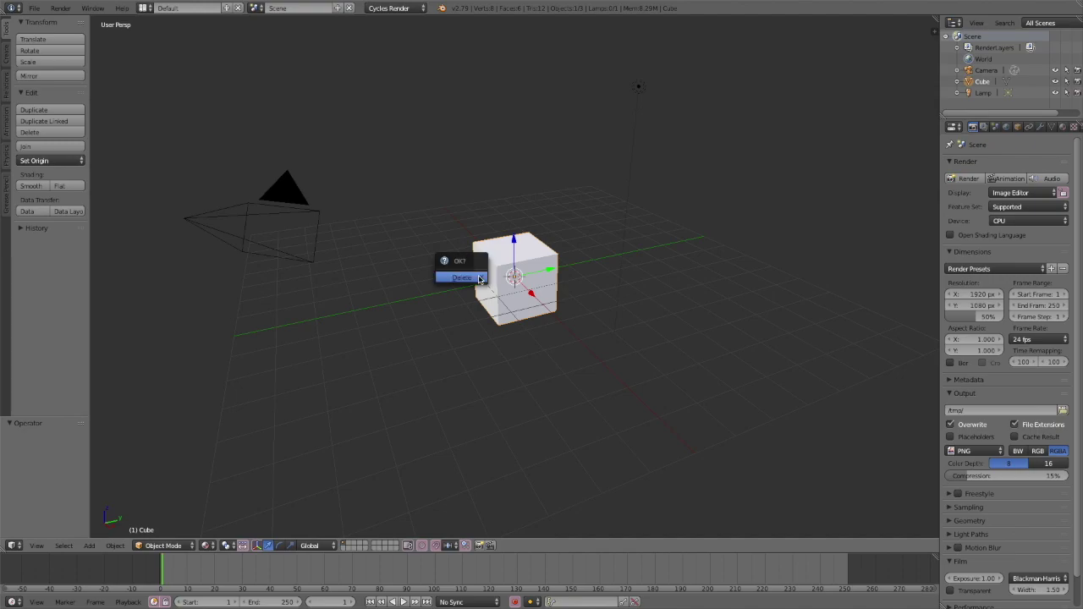
click(473, 279)
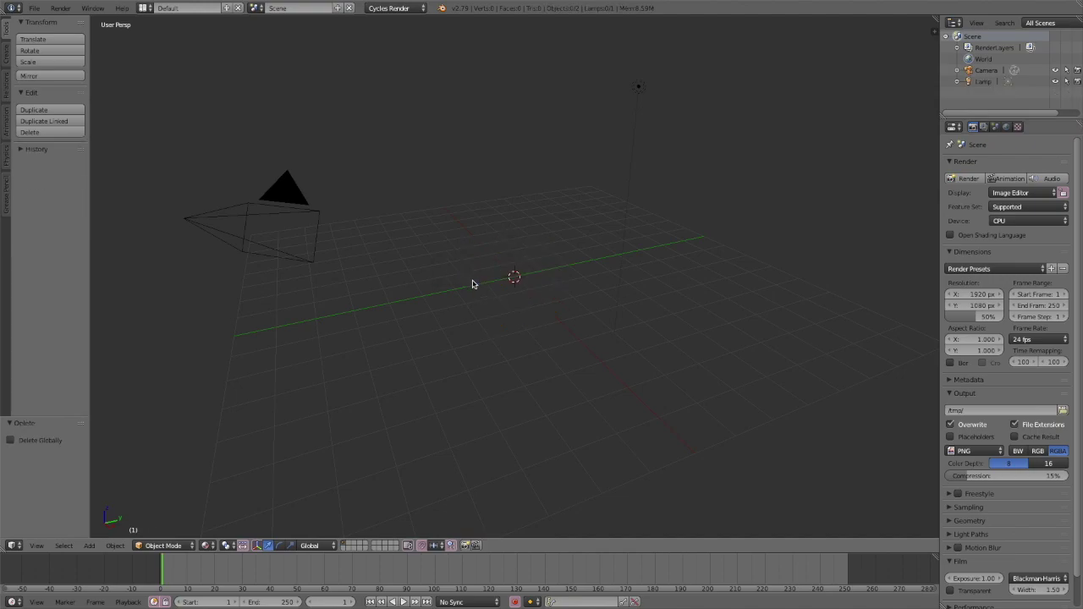
key(shift+f)
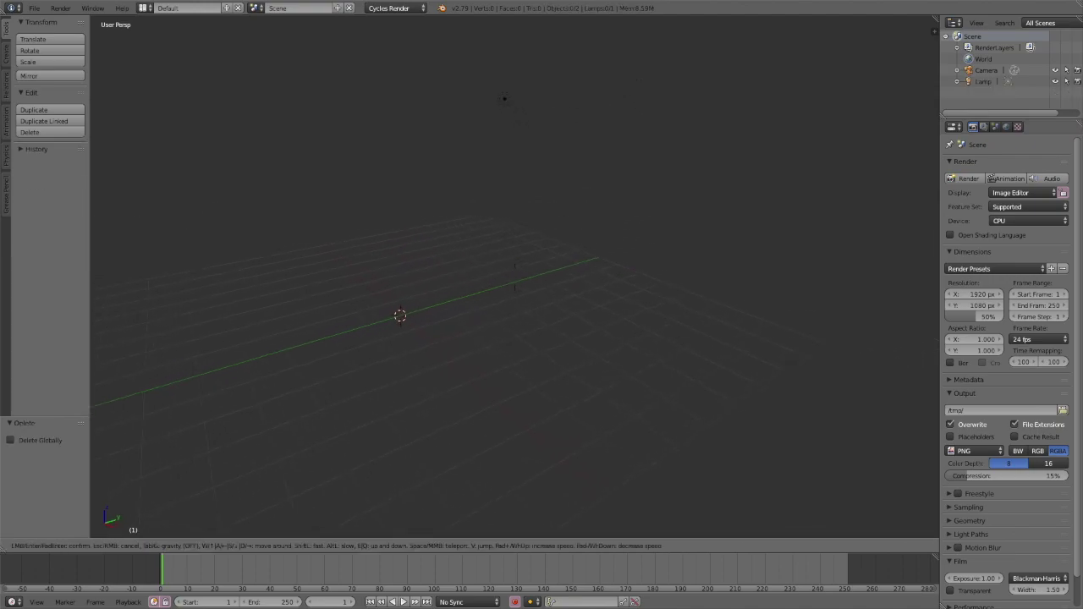
key(w)
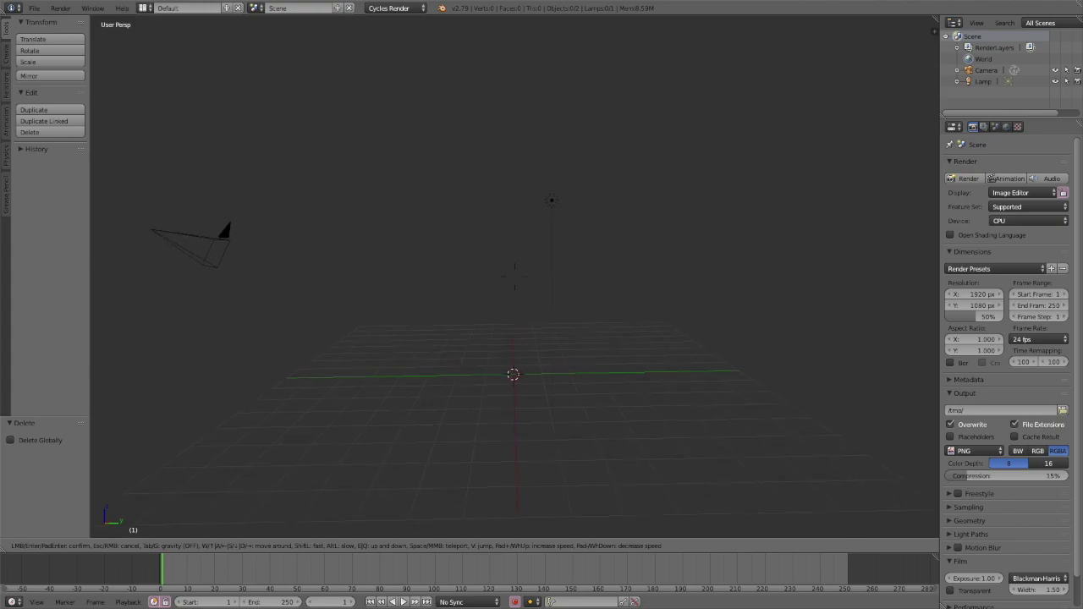
click(480, 274)
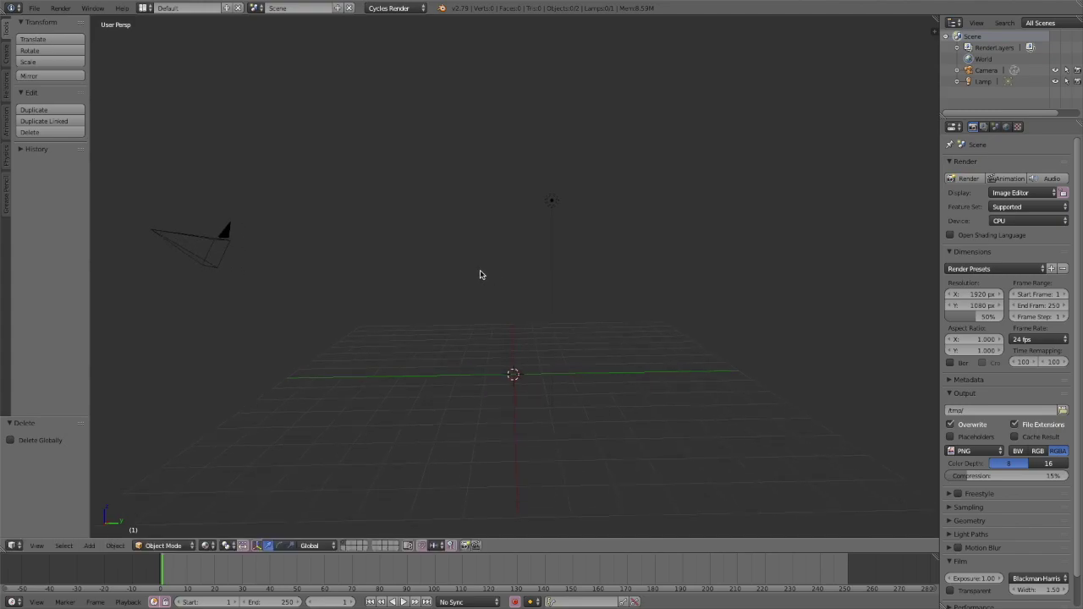
- Open the character rig file Default.blend from the Downloads folder
click(32, 10)
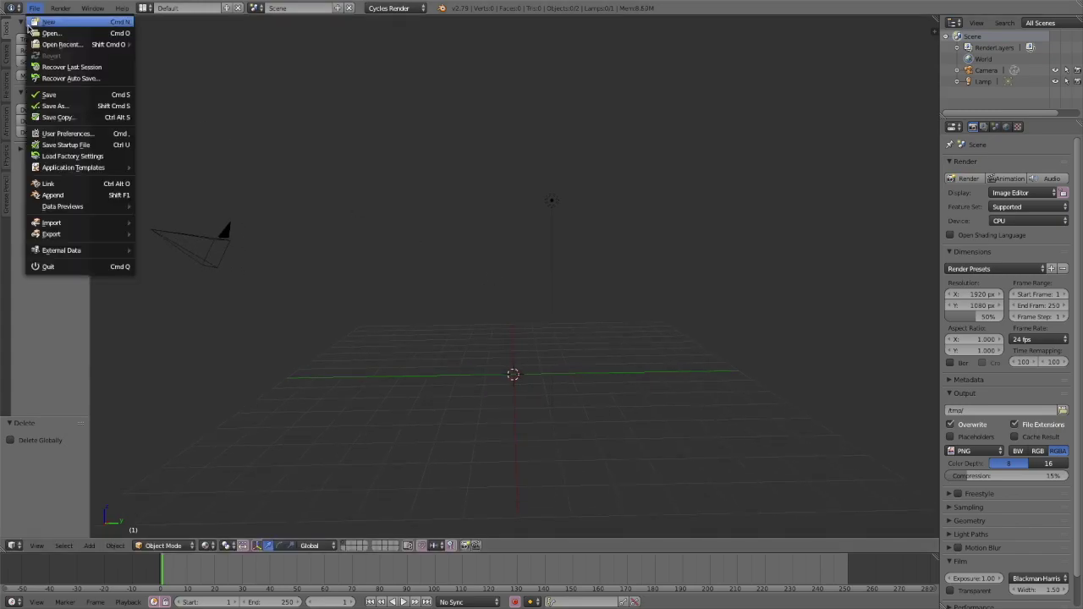
click(89, 34)
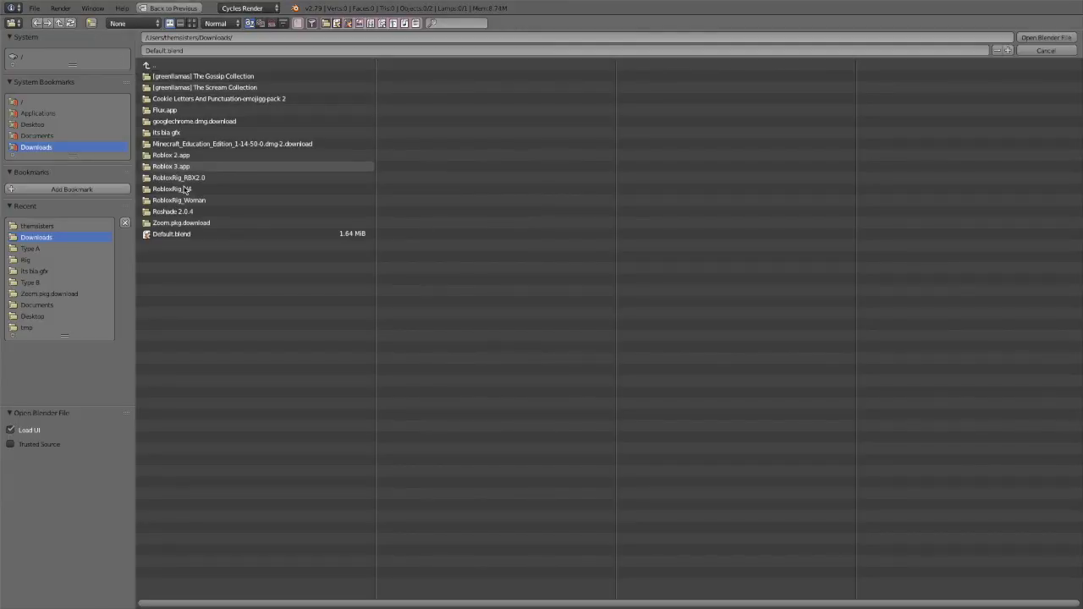
click(200, 236)
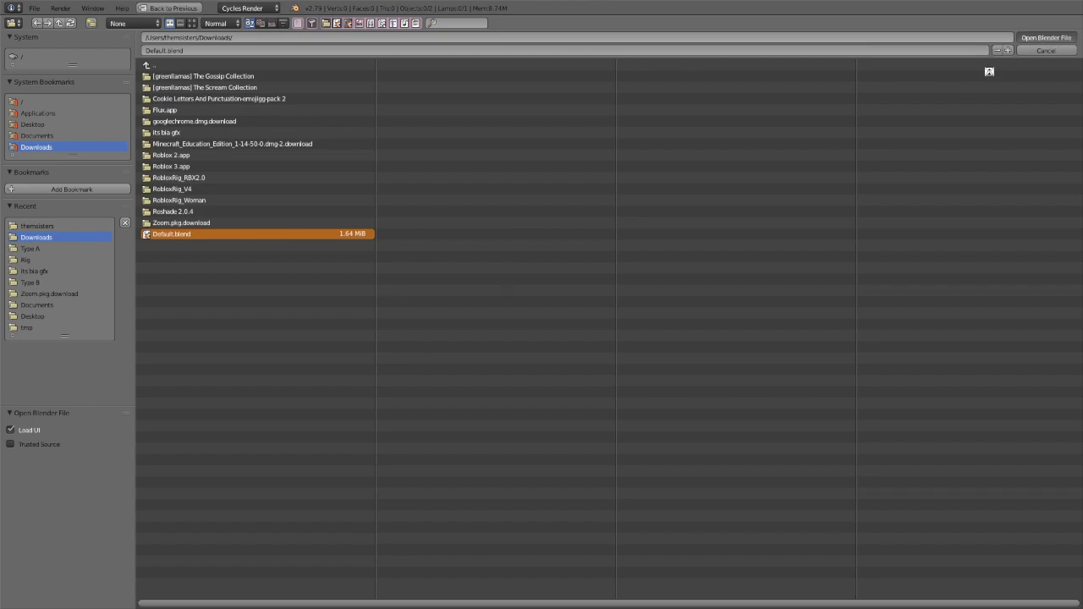
double_click(193, 235)
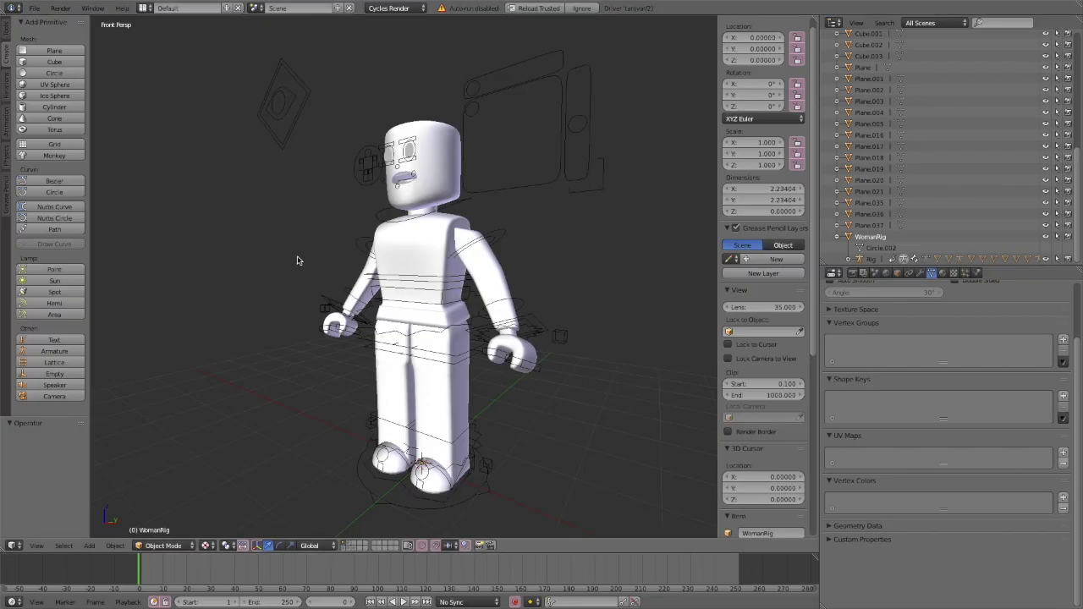
- Delete the head mesh of the rig figure
key(shift+f)
key(a)
key(s)
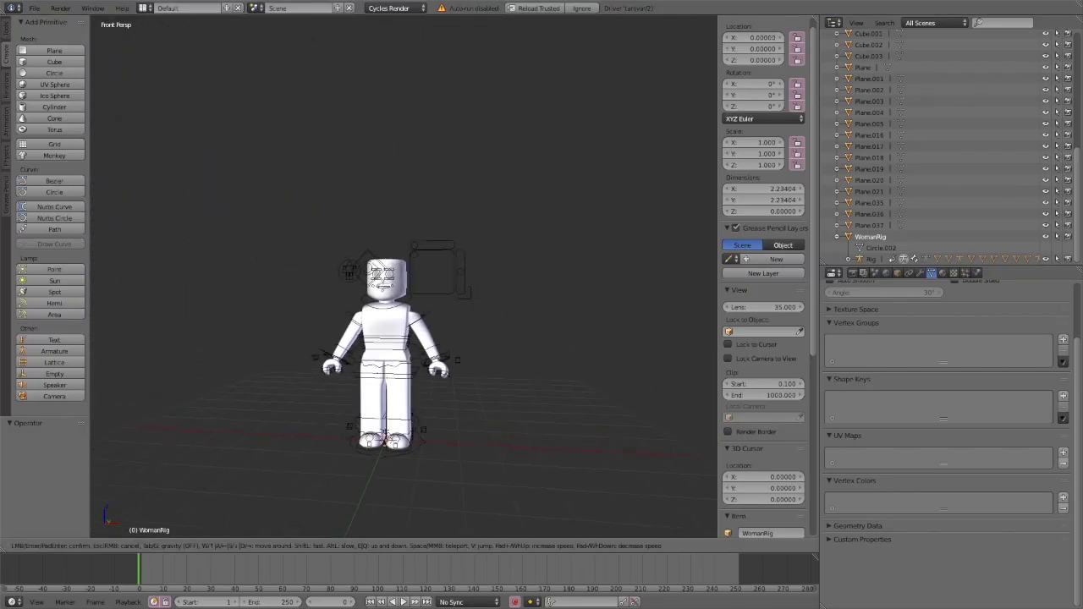
key(w)
key(s)
key(w)
key(s)
click(404, 279)
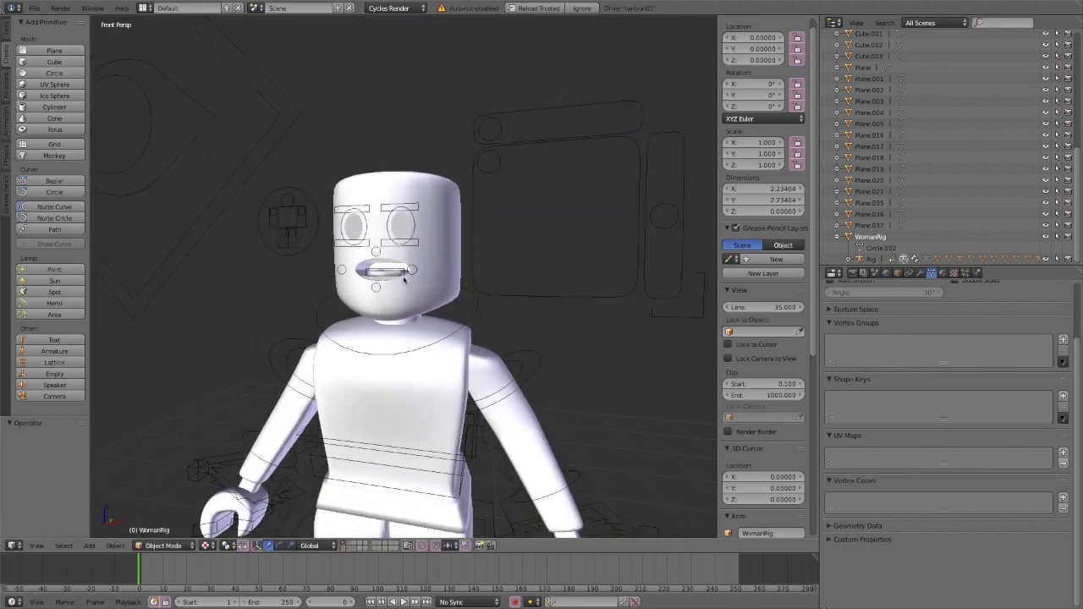
right_click(449, 200)
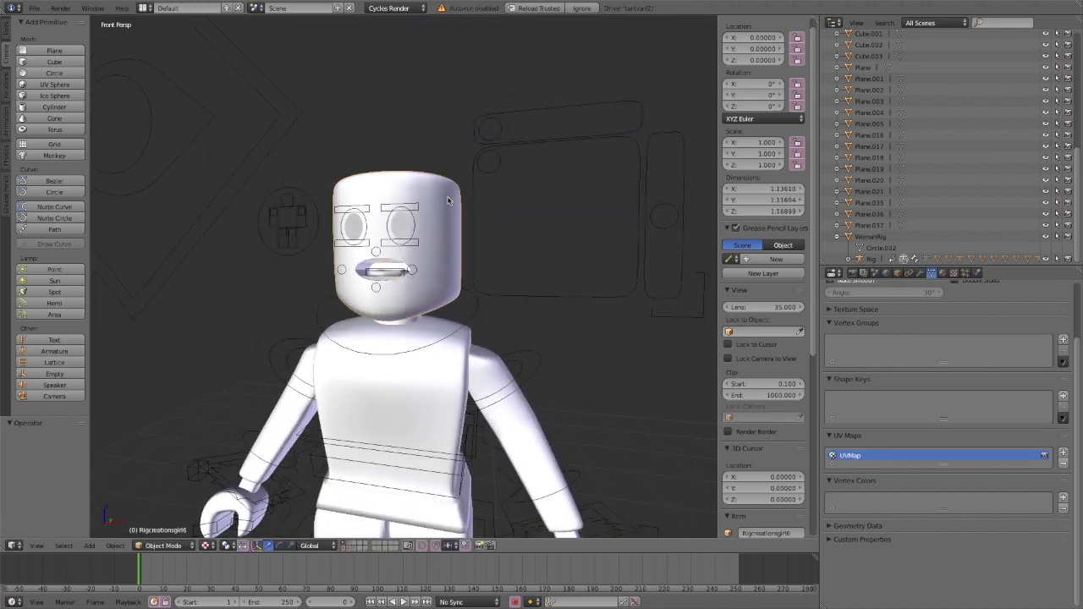
key(x)
click(440, 205)
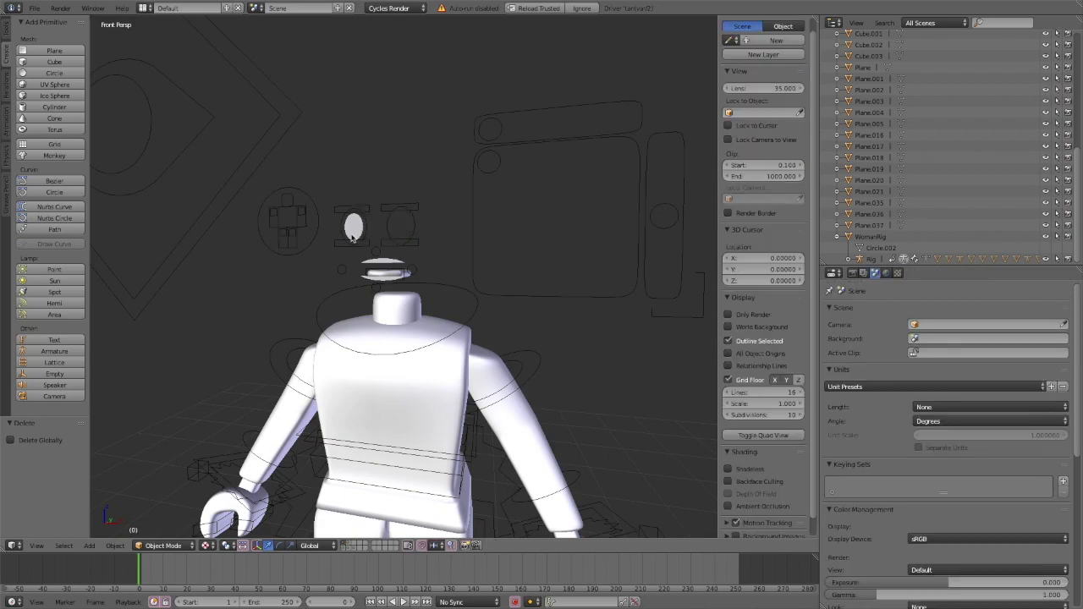
- Delete the rig's floating eye mesh and the upper white mouth piece above the neck
right_click(354, 235)
key(x)
click(357, 229)
right_click(380, 262)
key(x)
click(384, 262)
right_click(416, 276)
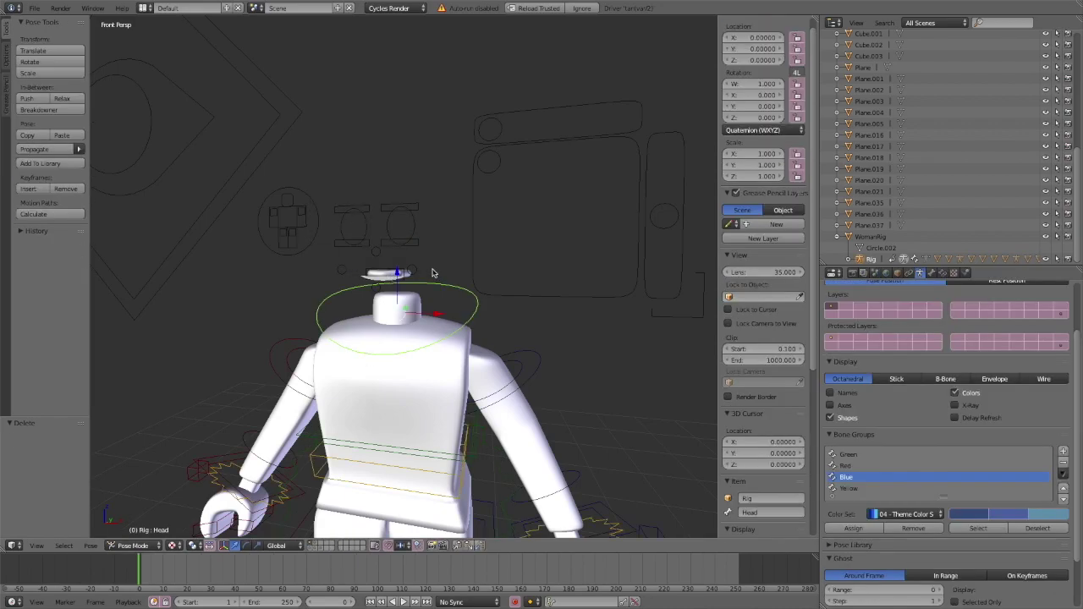
click(448, 251)
- Delete the remaining mouth pieces floating just above the rig's neck
right_click(386, 275)
key(x)
click(386, 275)
right_click(391, 275)
key(x)
click(393, 276)
- Import the Wavefront model youtube tutorial.obj from the Downloads folder into the rig scene
key(shift+f)
key(s)
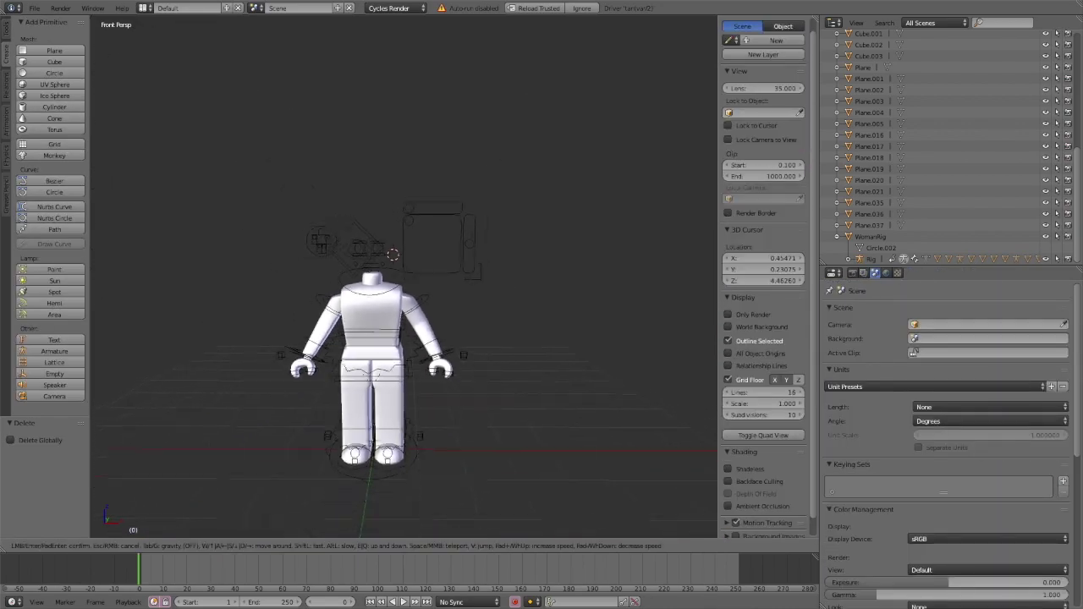
key(w)
key(s)
click(403, 277)
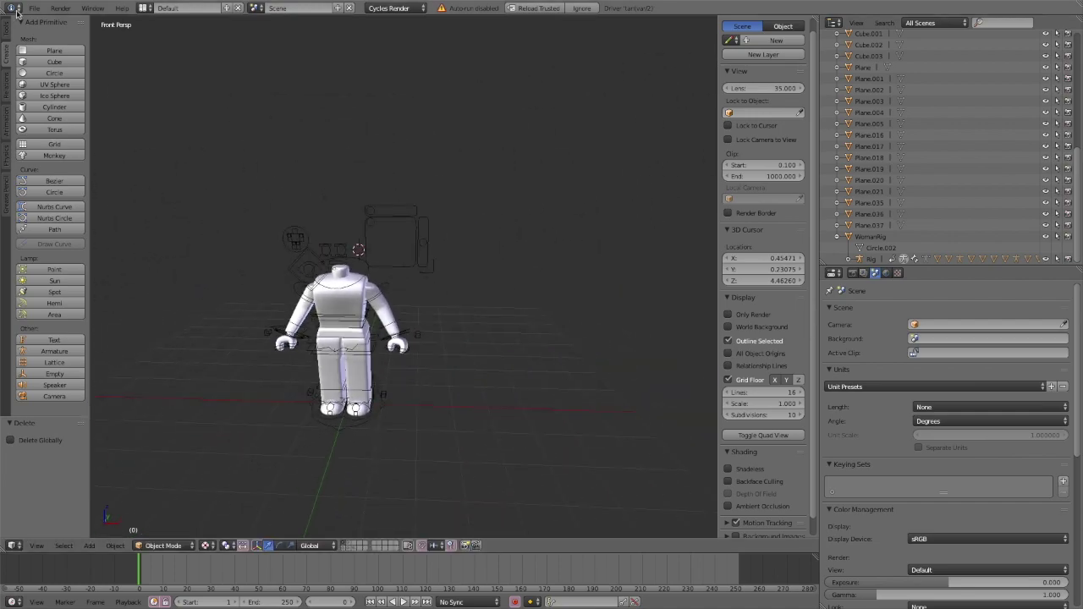
click(35, 8)
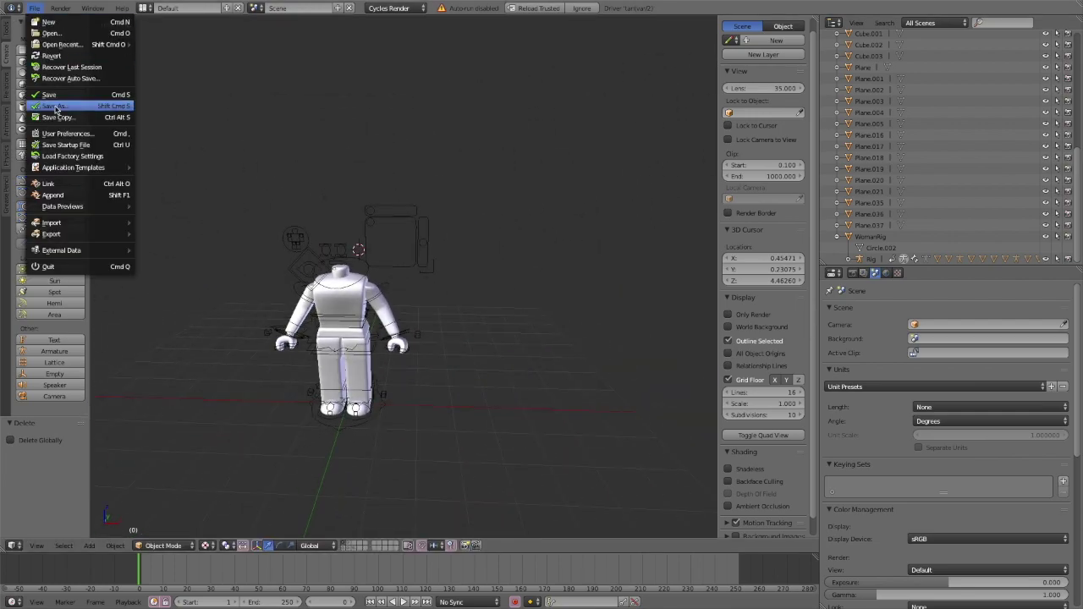
mouse_move(77, 224)
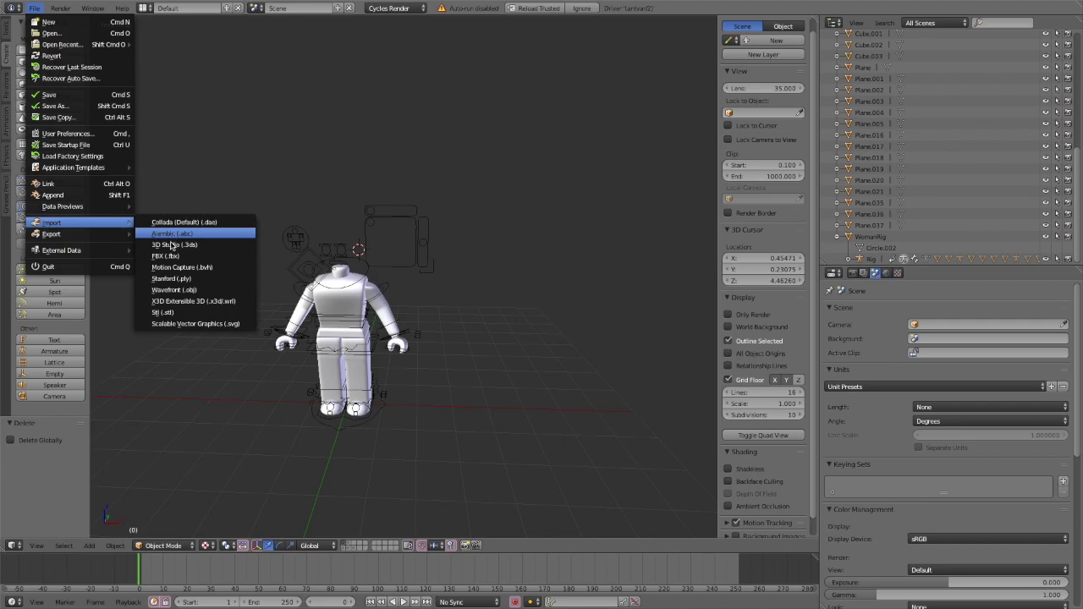
click(209, 291)
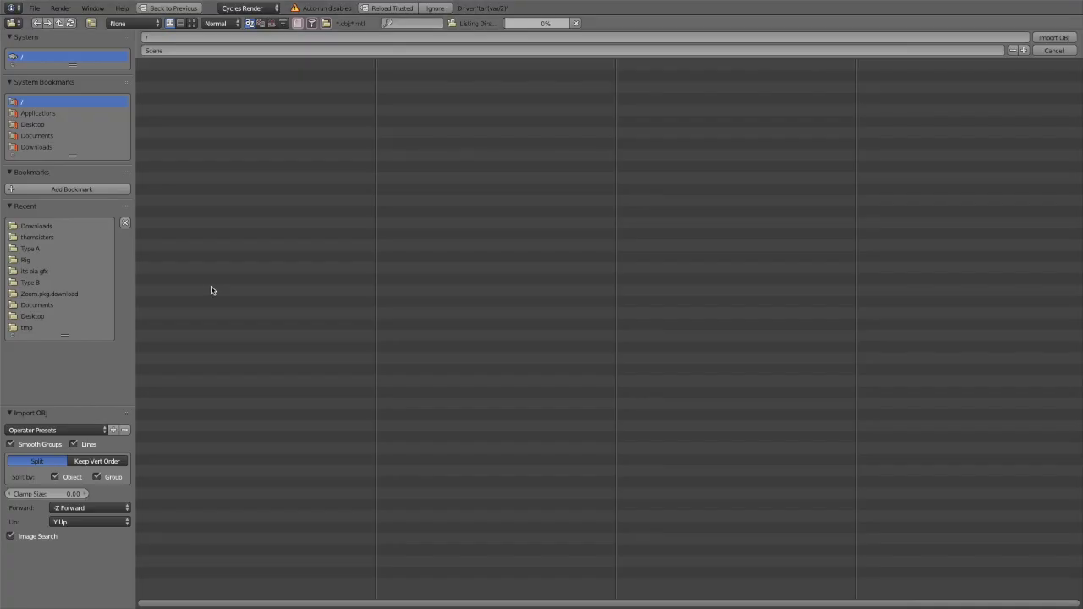
click(34, 225)
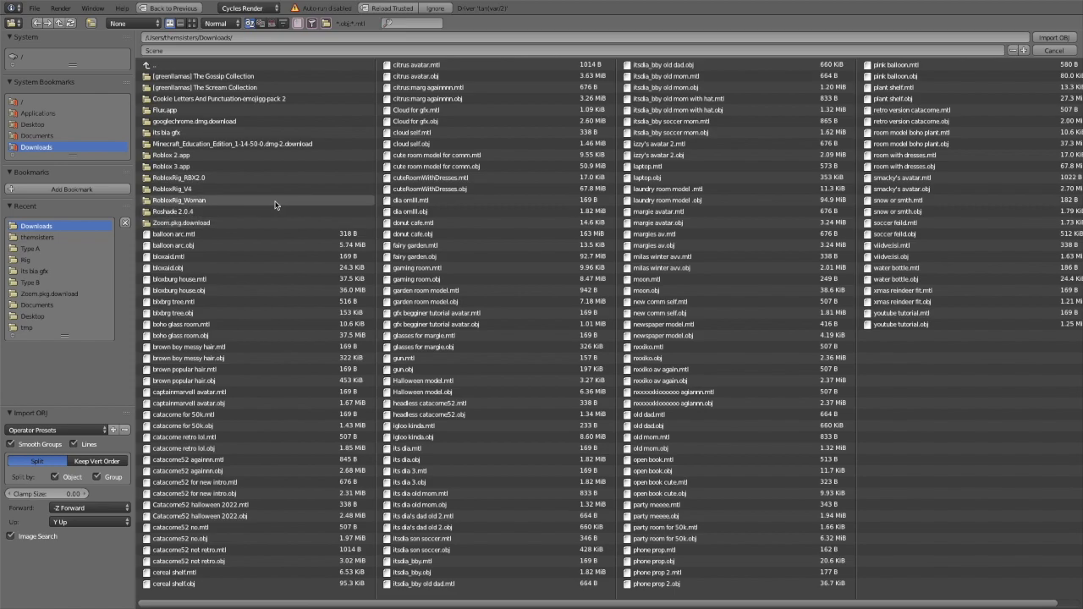
scroll(276, 203, down, 1)
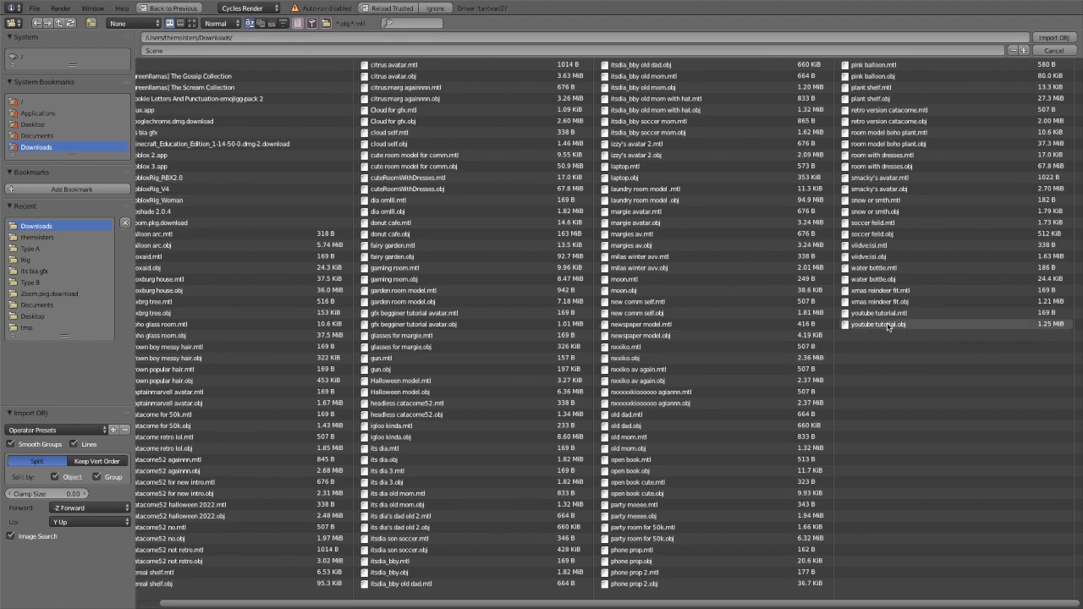
click(921, 328)
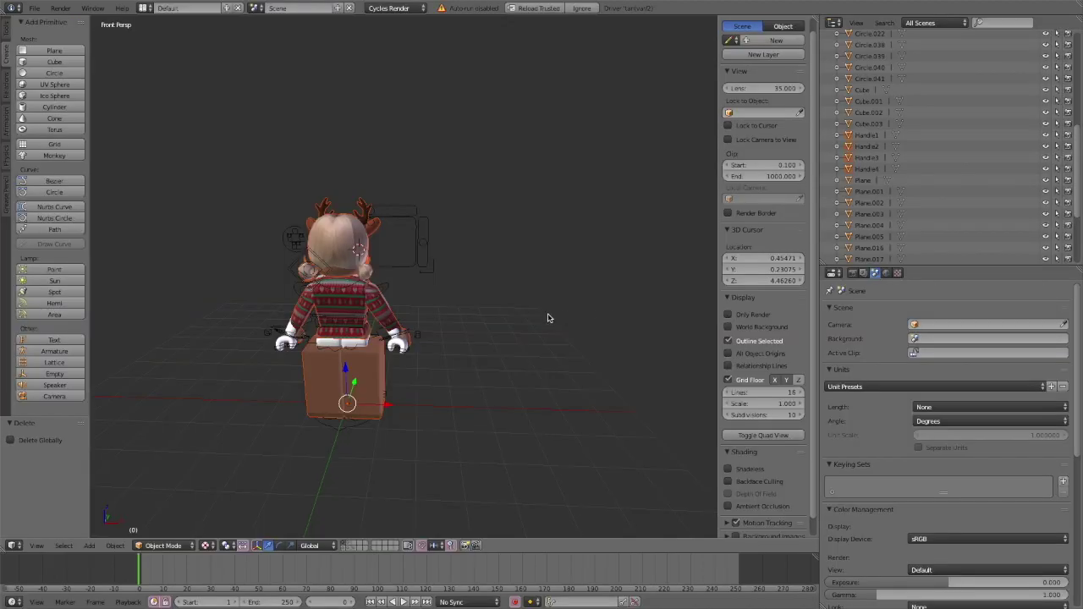
- Set the viewport shading to Material and rotate the imported avatar -180° about the global Z axis so it faces the rig's front
key(shift+f)
key(w)
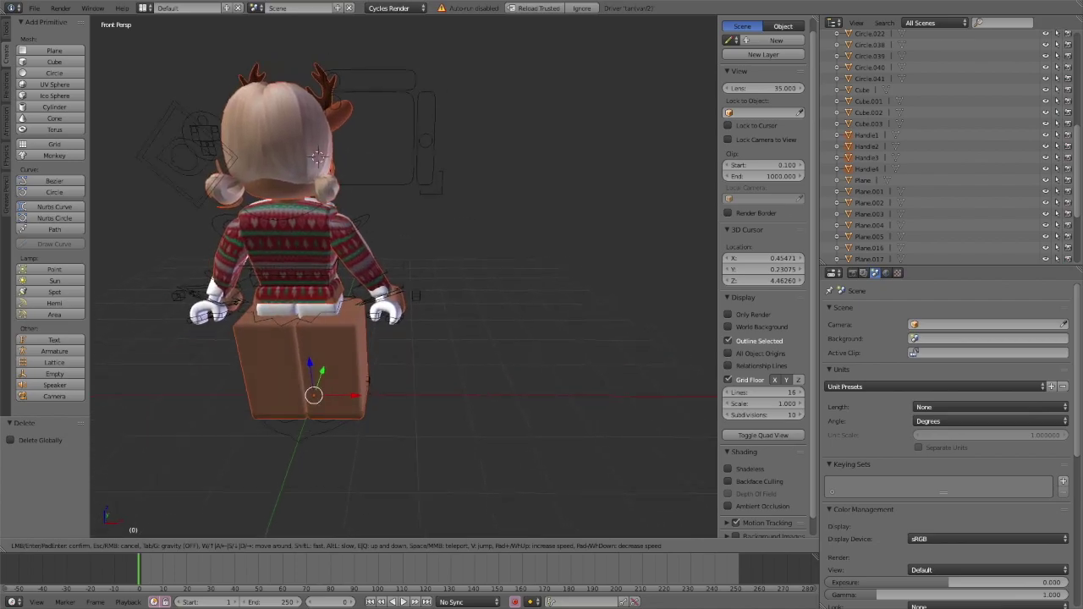
key(s)
key(d)
key(w)
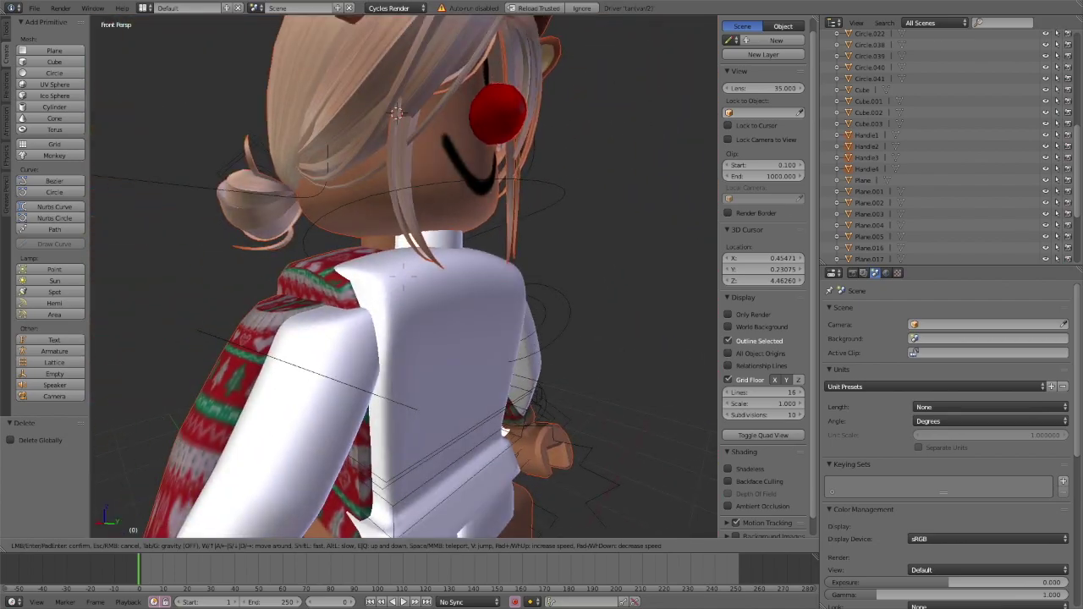
key(w)
key(a)
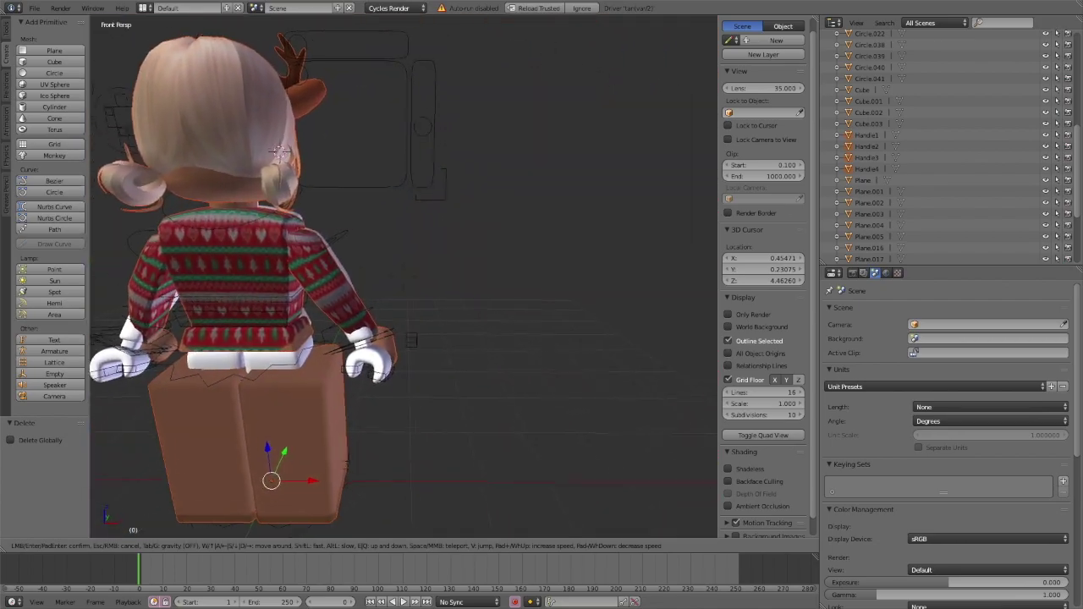
key(s)
click(400, 306)
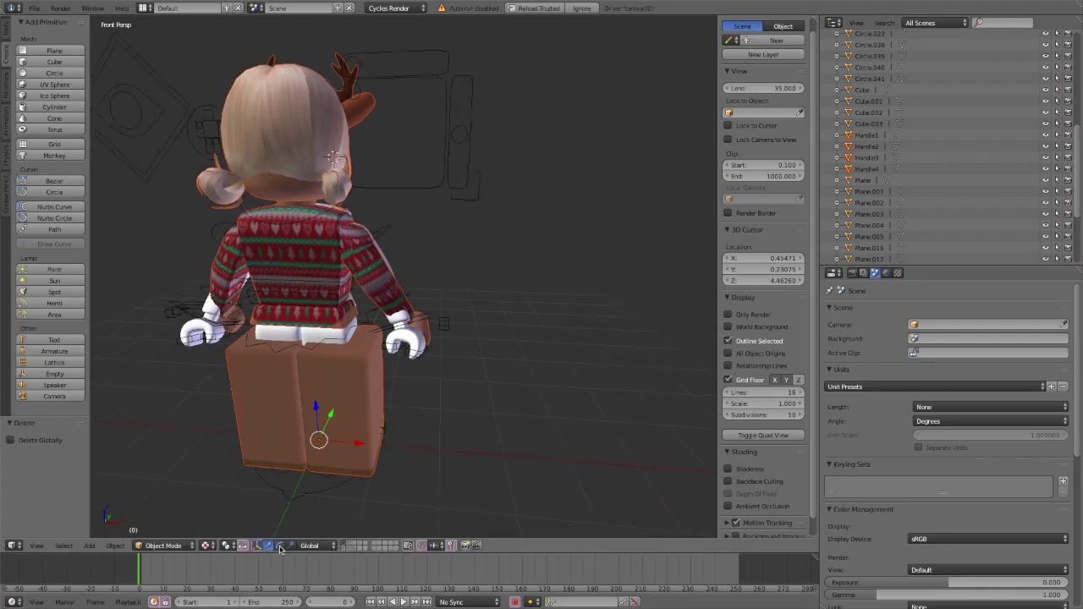
click(280, 546)
click(208, 546)
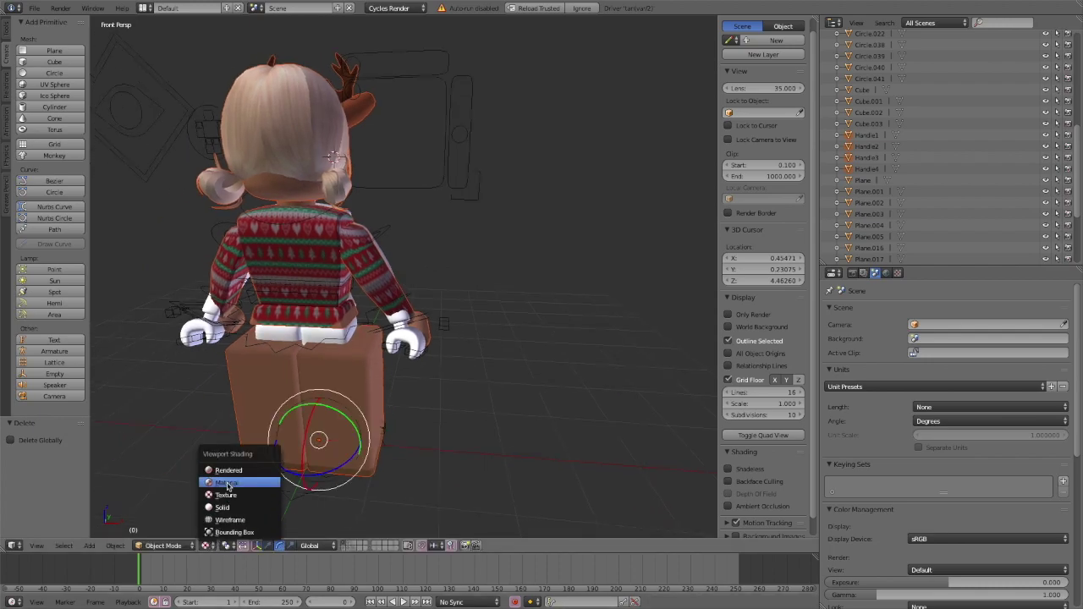
click(227, 484)
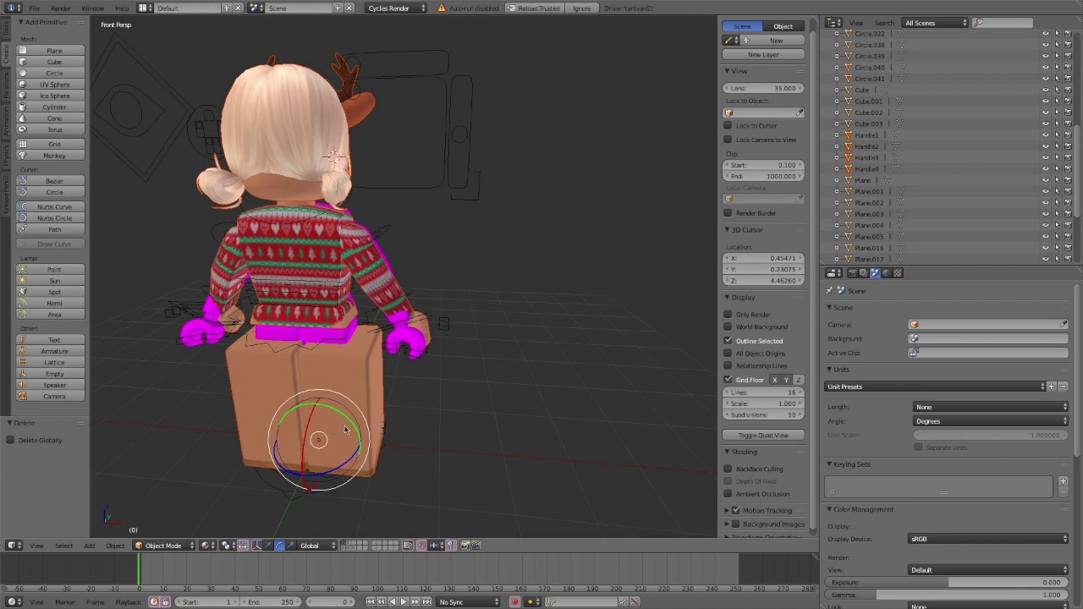
drag(331, 475, 290, 364)
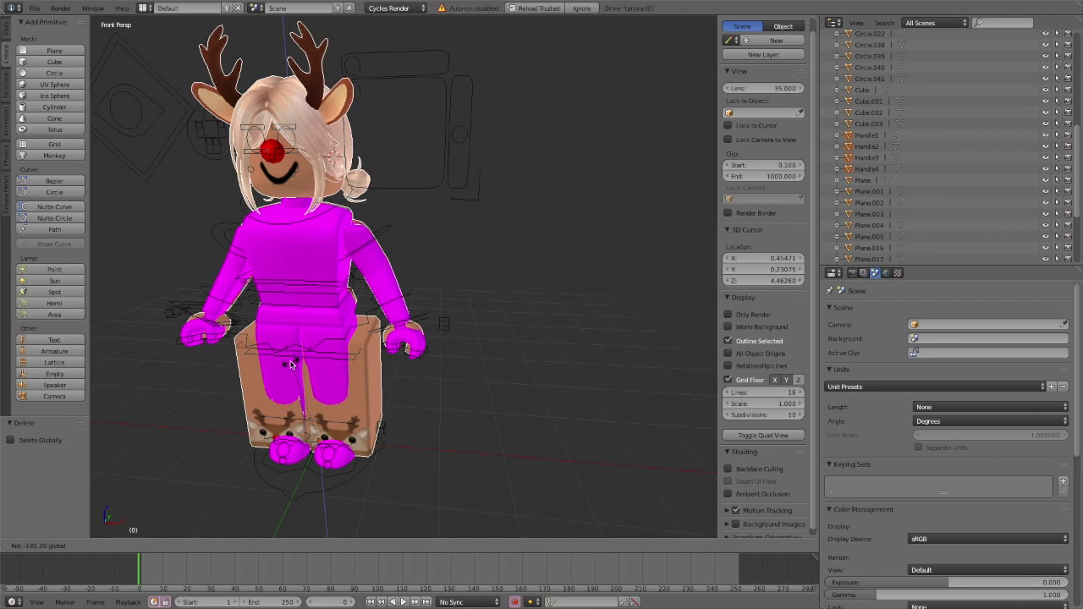
drag(370, 374, 370, 374)
- Delete both blocky leg meshes of the imported avatar
right_click(366, 378)
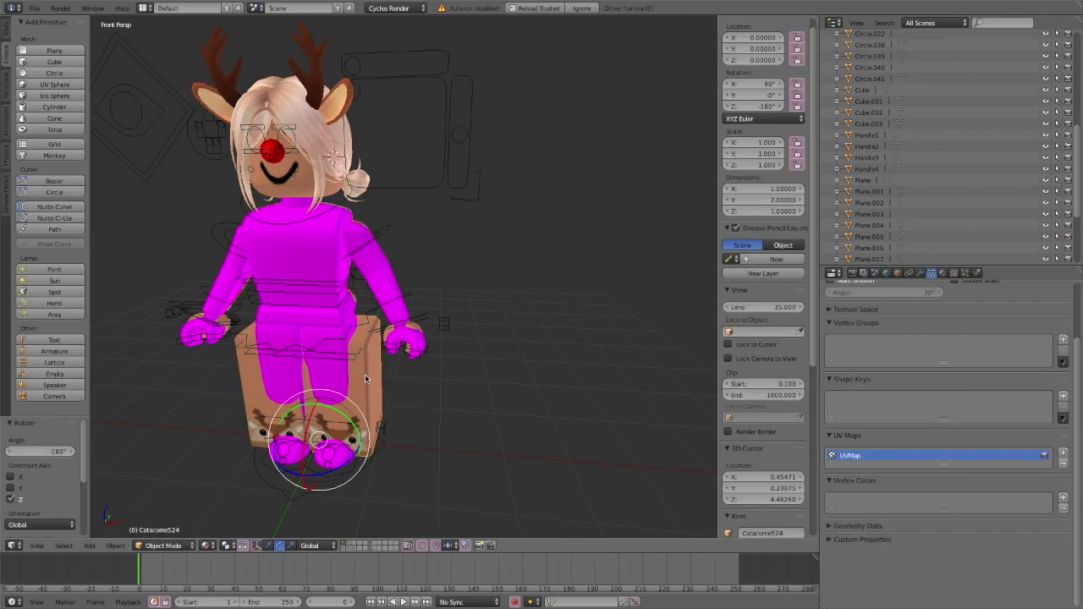
key(x)
click(363, 378)
right_click(250, 379)
key(x)
click(239, 377)
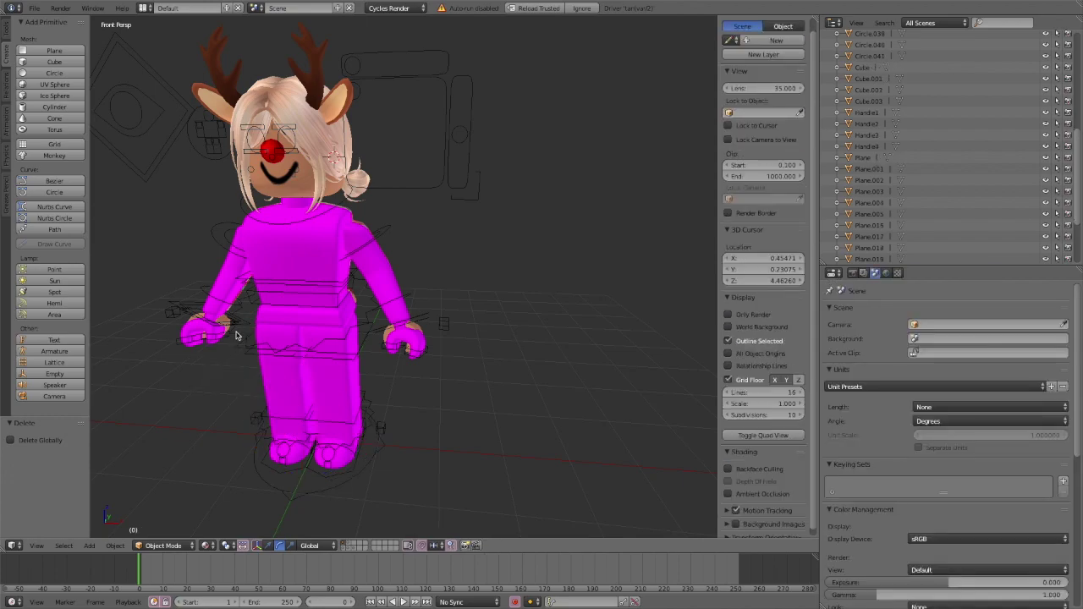
right_click(389, 336)
key(ctrl+Tab)
click(549, 355)
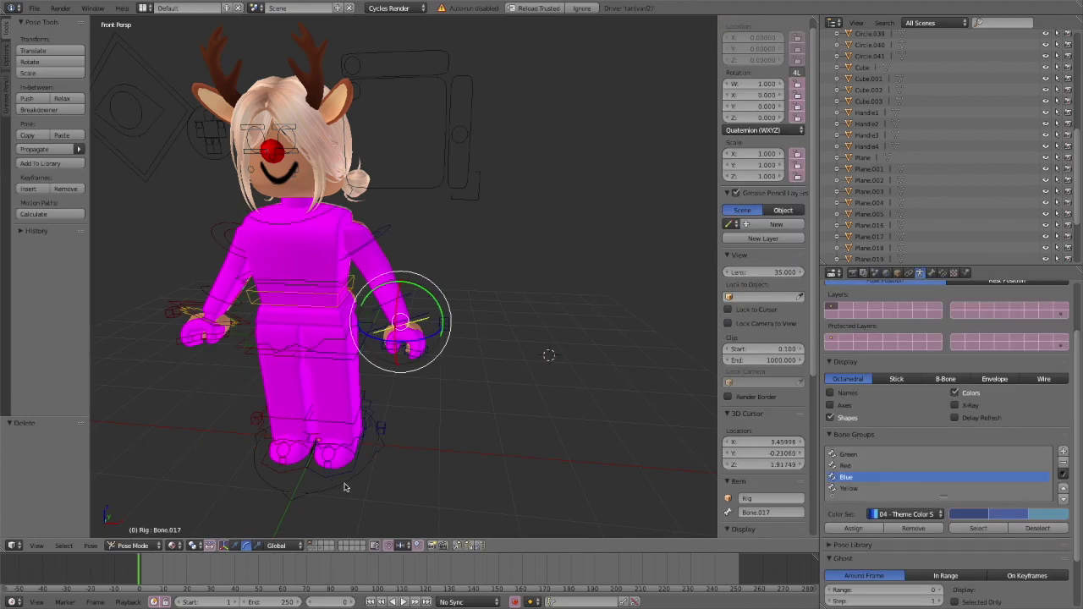
click(157, 546)
click(140, 534)
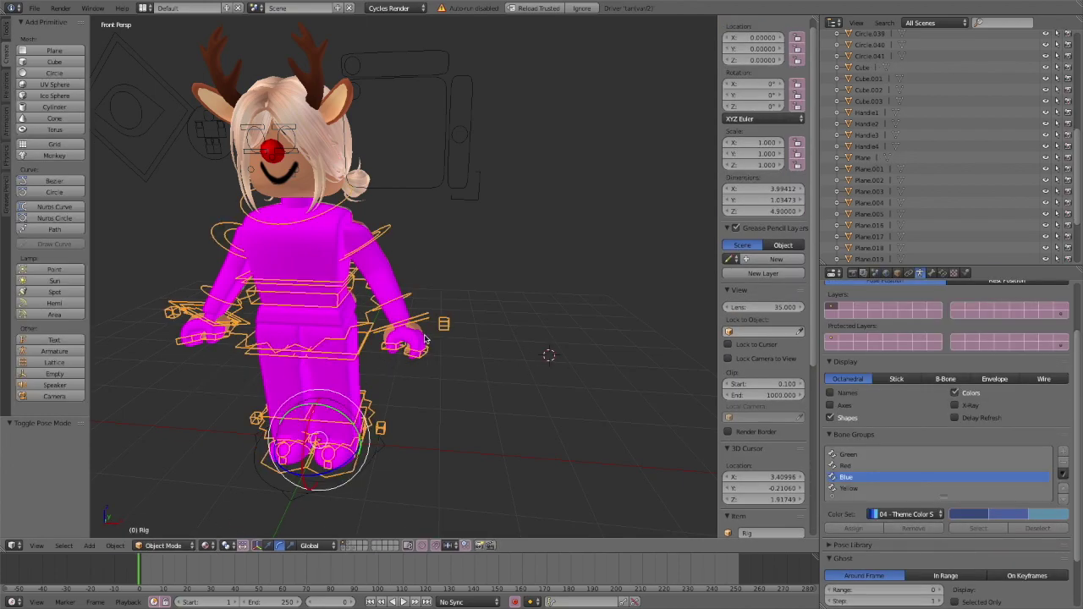
- Delete one of the imported avatar's arm meshes from behind the rig's arm
right_click(420, 331)
right_click(419, 328)
key(x)
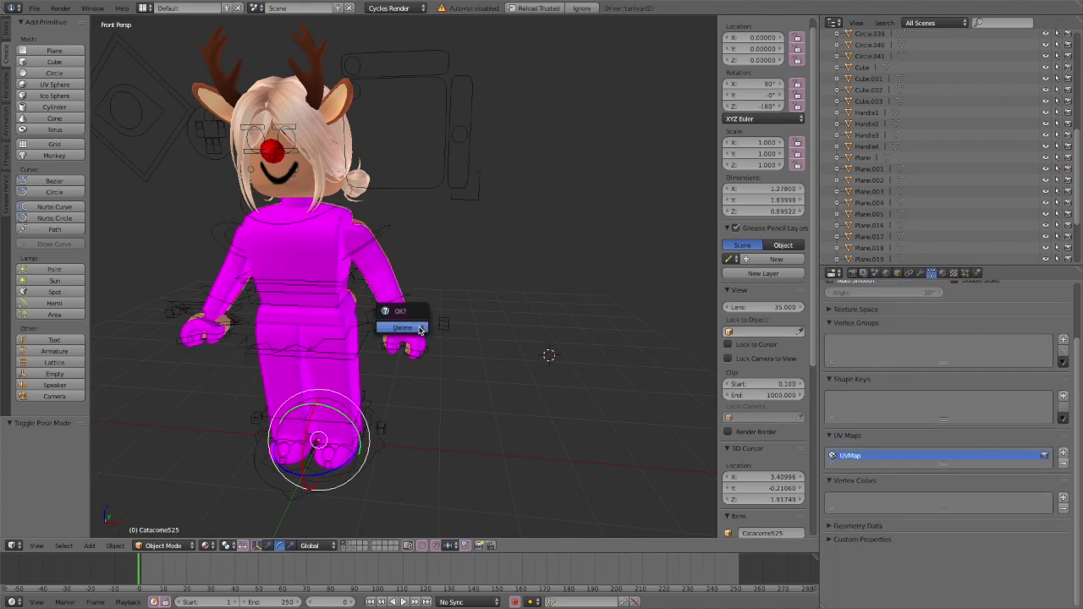
click(419, 327)
- Delete the imported avatar's other arm mesh and its sweater torso mesh, leaving the head and accessories
right_click(227, 326)
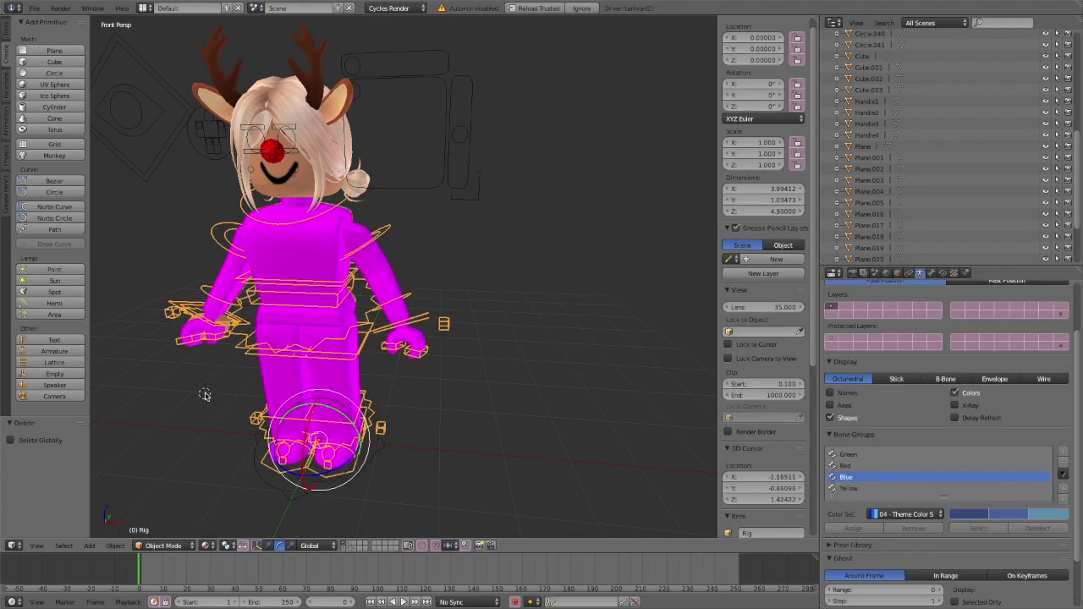
key(shift+f)
key(w)
key(Escape)
right_click(486, 240)
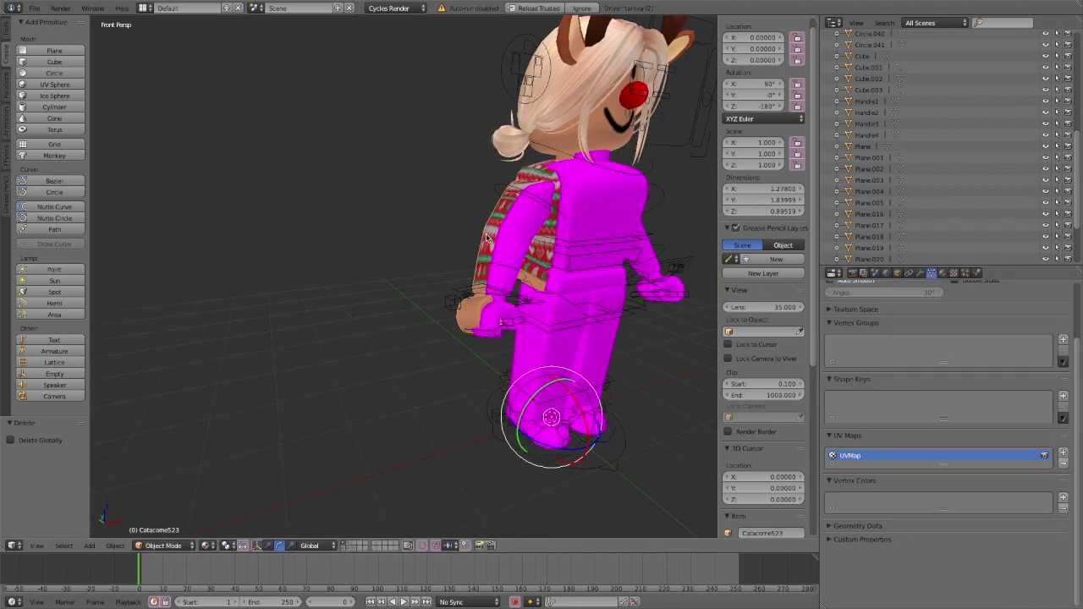
key(x)
click(487, 238)
right_click(530, 169)
key(x)
click(530, 169)
right_click(574, 113)
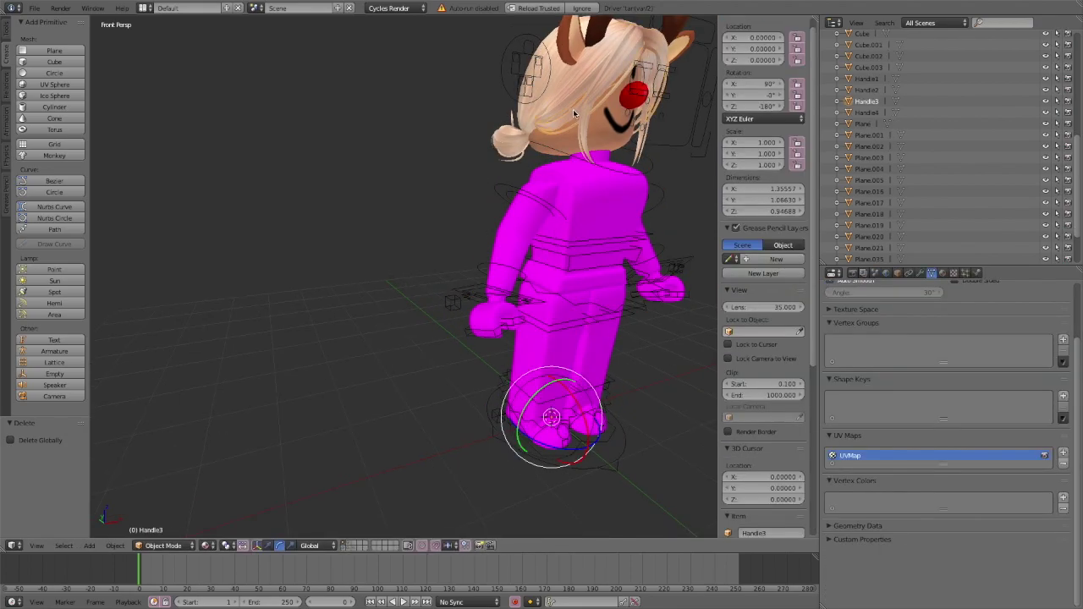
key(shift+f)
key(d)
key(w)
key(s)
click(405, 278)
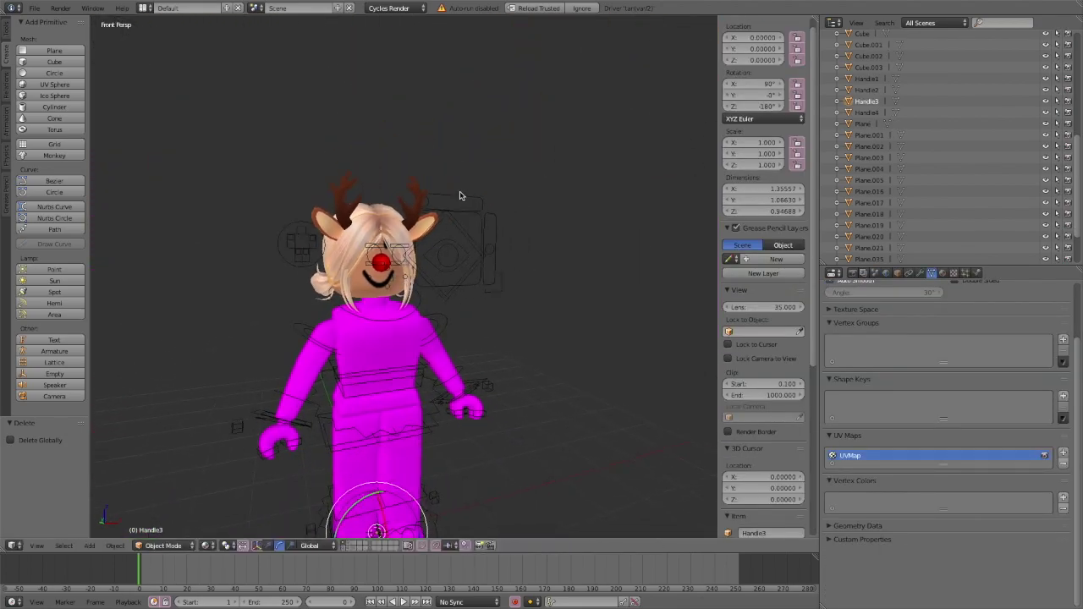
right_click(446, 252)
key(r)
key(r)
click(447, 253)
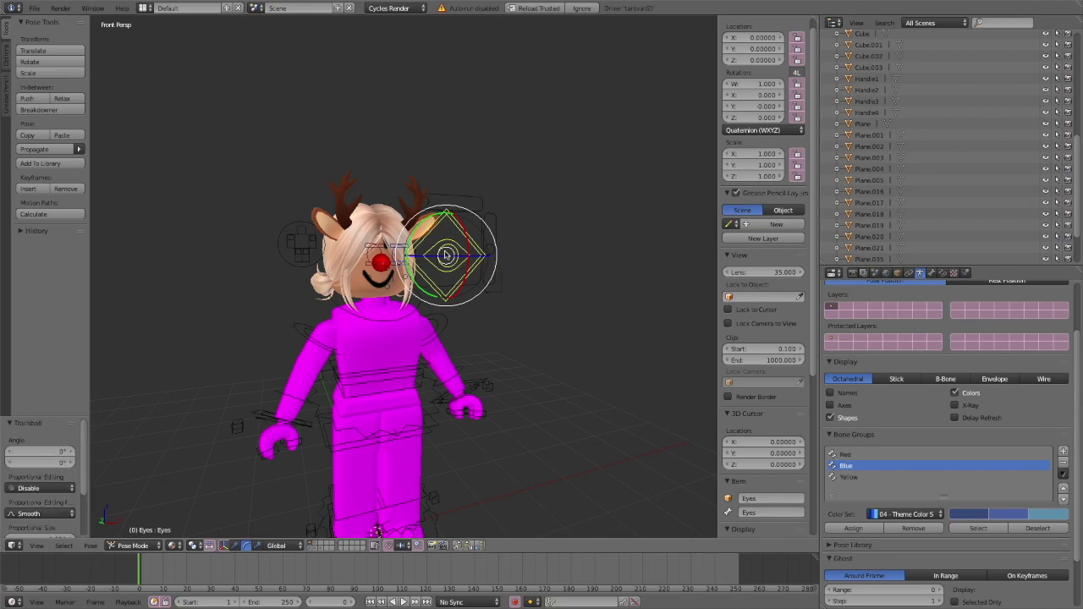
click(536, 241)
click(592, 151)
- Select the avatar's hair, antlers and head together, centre their origin on the geometry and join them into one object
right_click(353, 243)
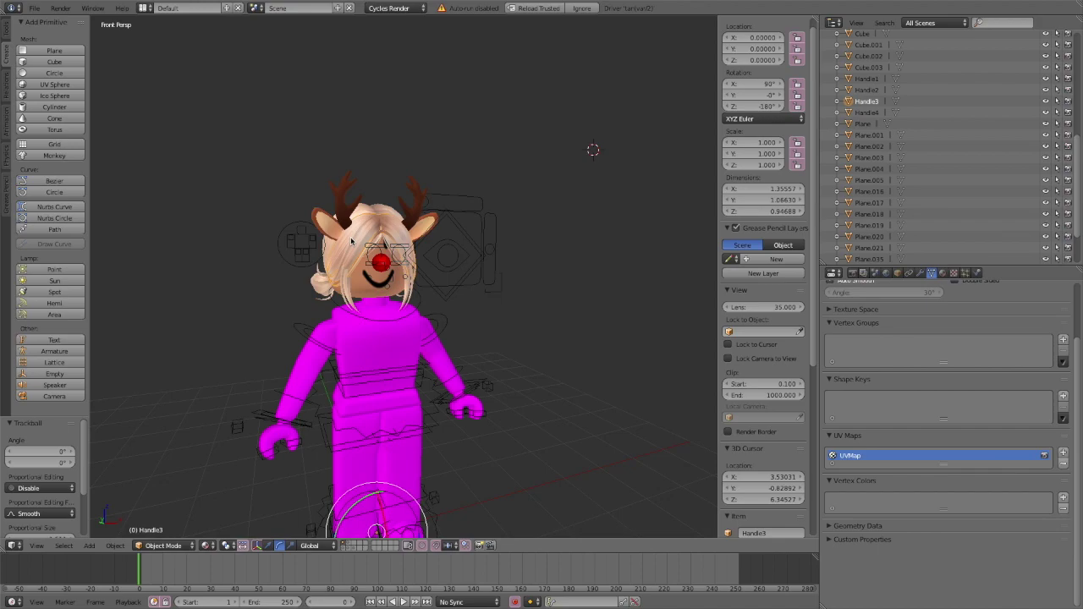
right_click(383, 212)
right_click(412, 204)
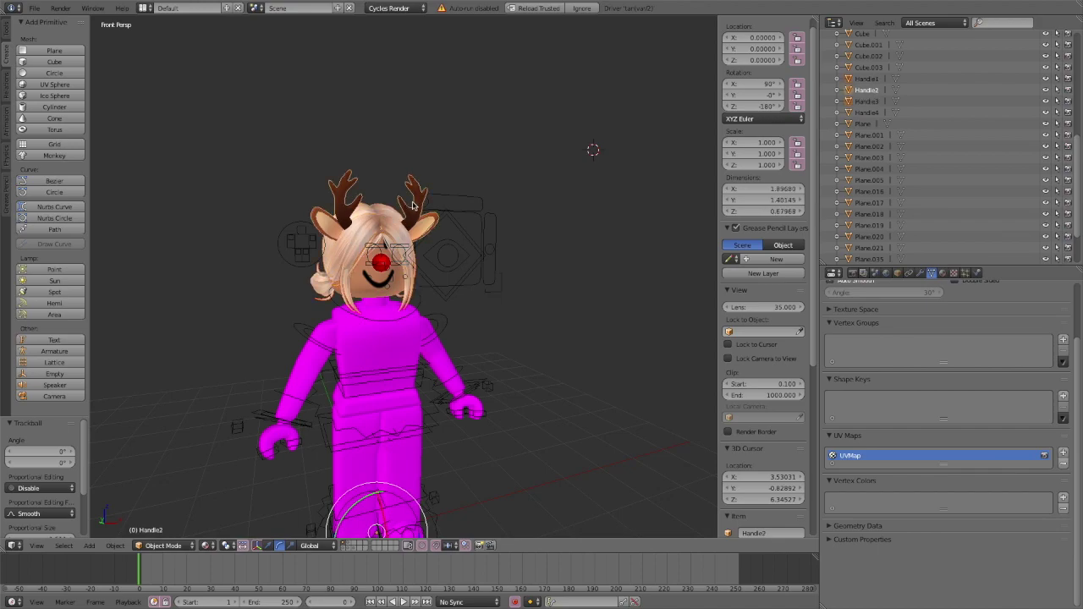
right_click(356, 289)
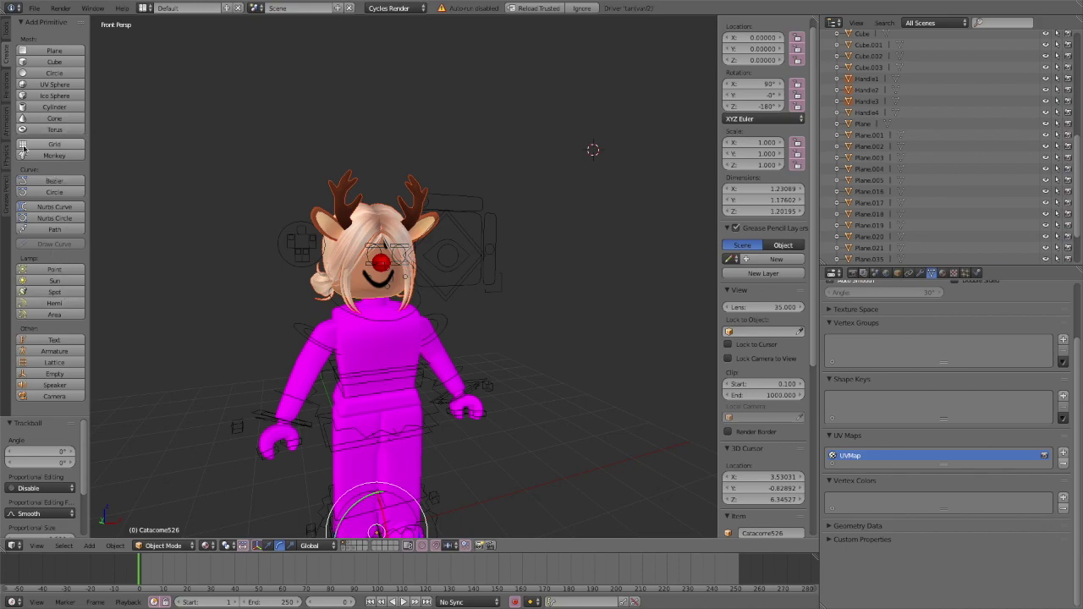
click(5, 30)
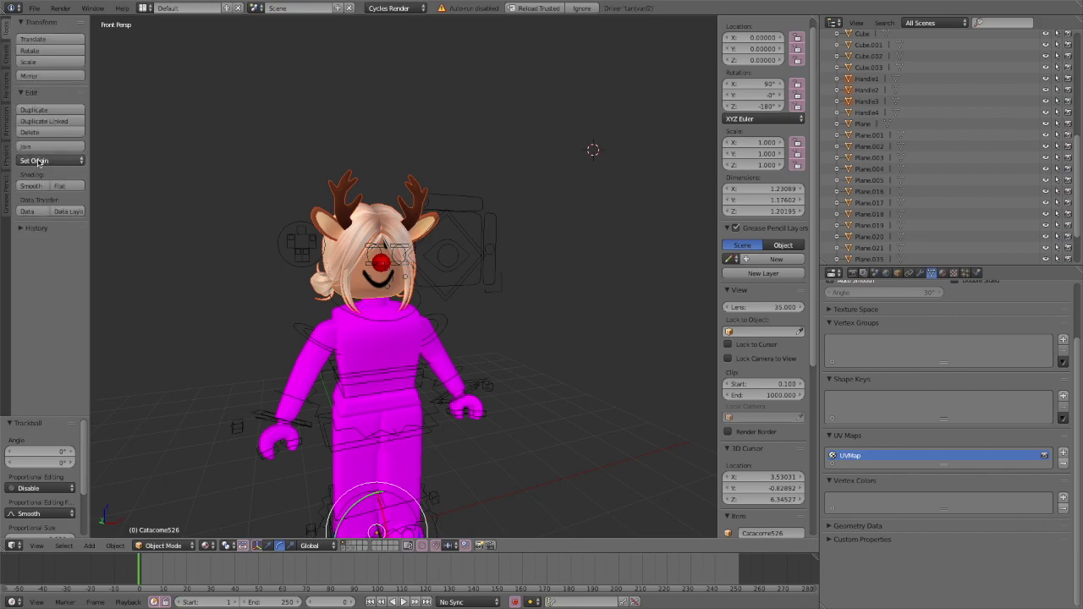
click(40, 161)
click(55, 188)
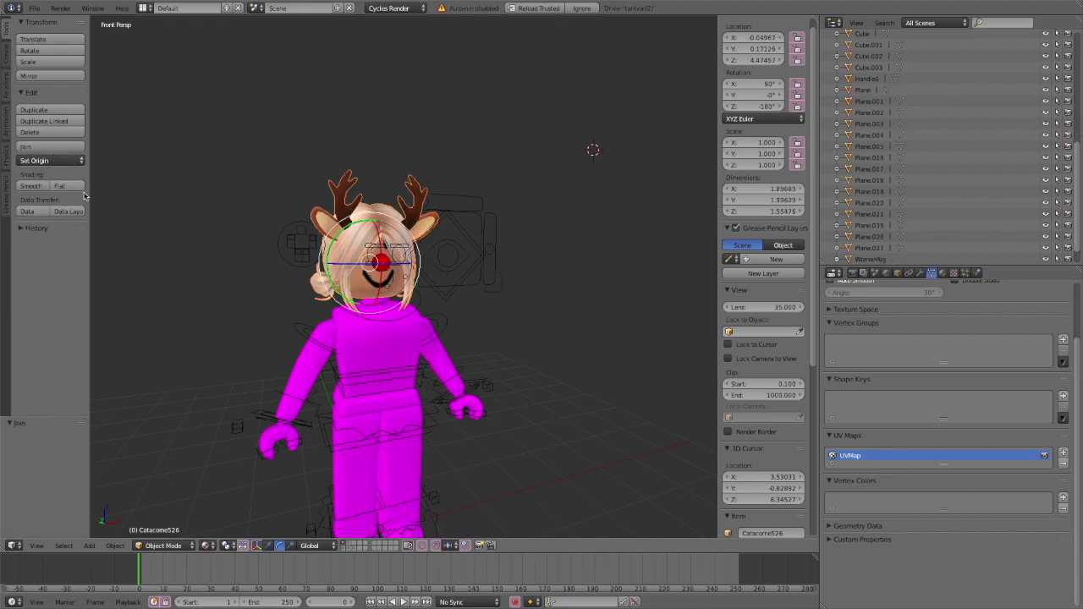
- Move the joined head along the Y axis by -0.234 and back by 0.052 to seat it over the rig's neck
click(268, 546)
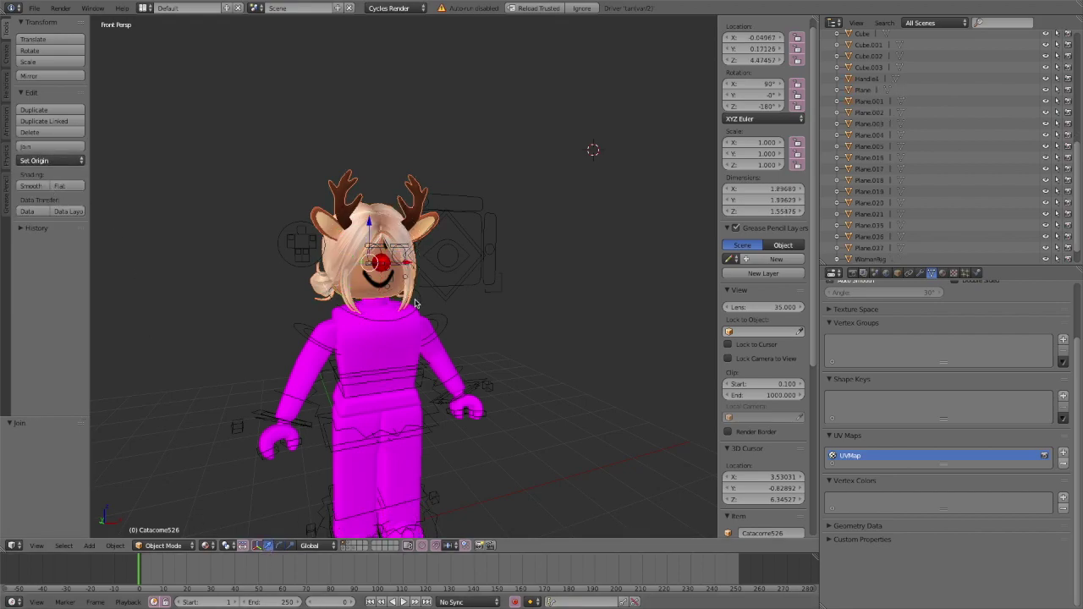
middle_drag(430, 291, 326, 282)
drag(326, 282, 350, 283)
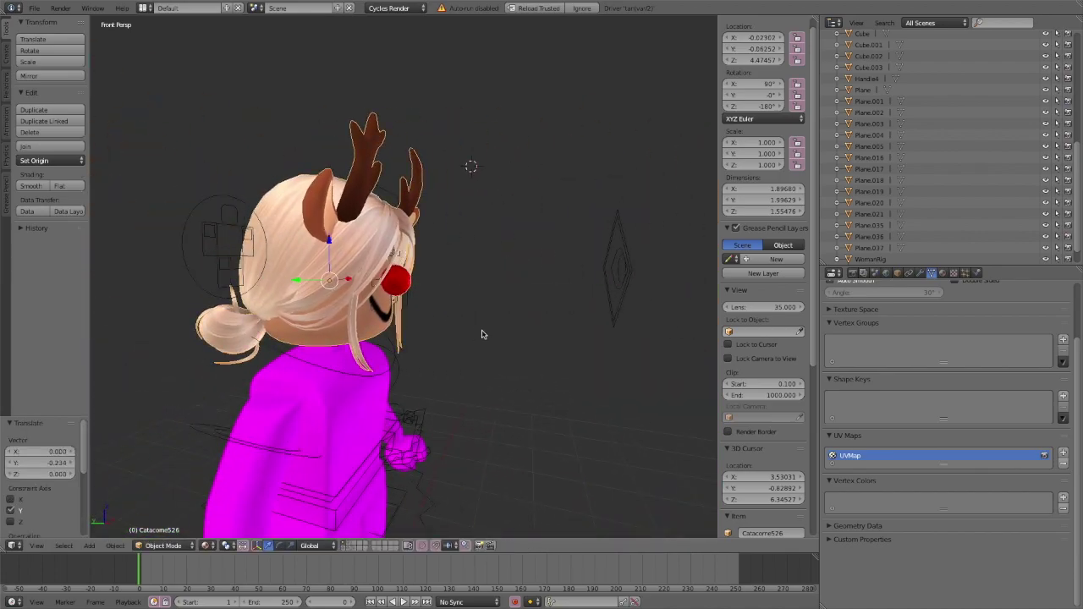
key(shift+f)
key(w)
key(s)
key(w)
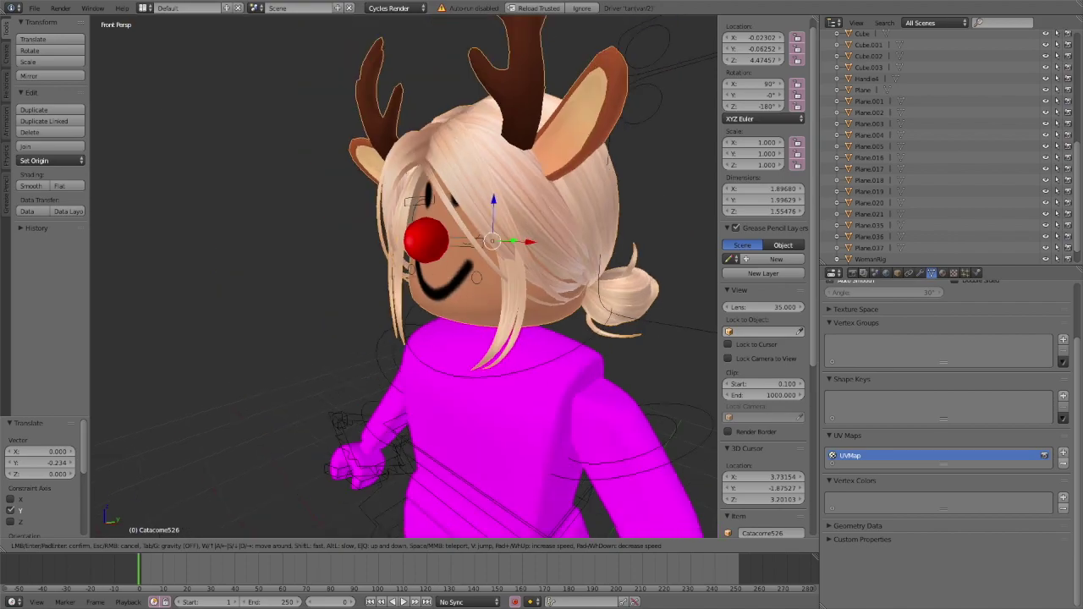
click(573, 230)
drag(583, 250, 590, 250)
key(shift+f)
key(a)
key(w)
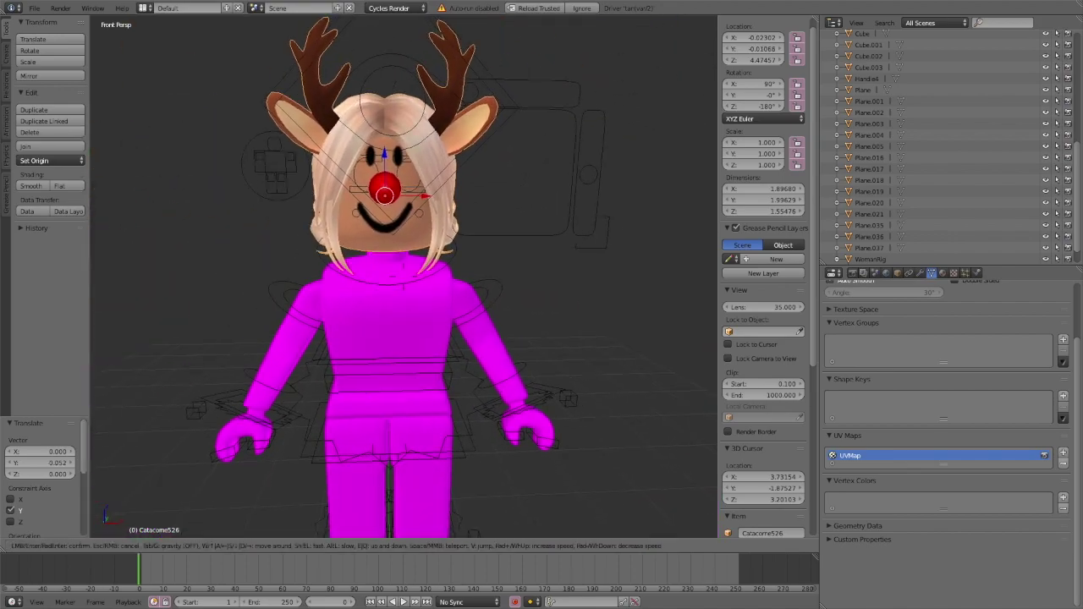
- Select the rig's torso mesh, split the 3D view horizontally and turn one half into a Node Editor
key(s)
click(405, 277)
right_click(352, 306)
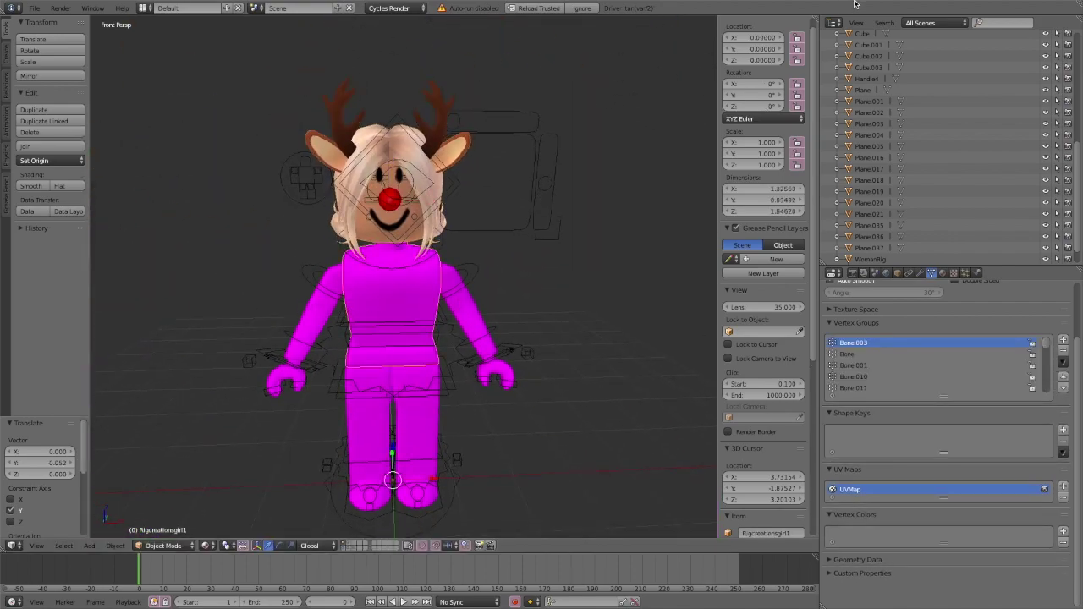
drag(816, 14, 551, 222)
click(14, 223)
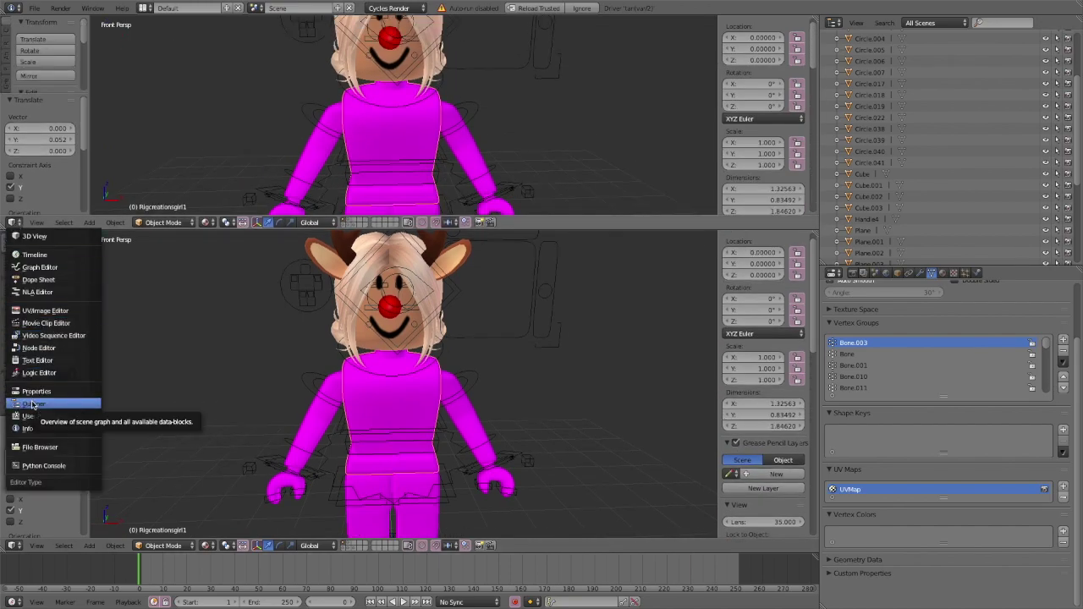
click(39, 348)
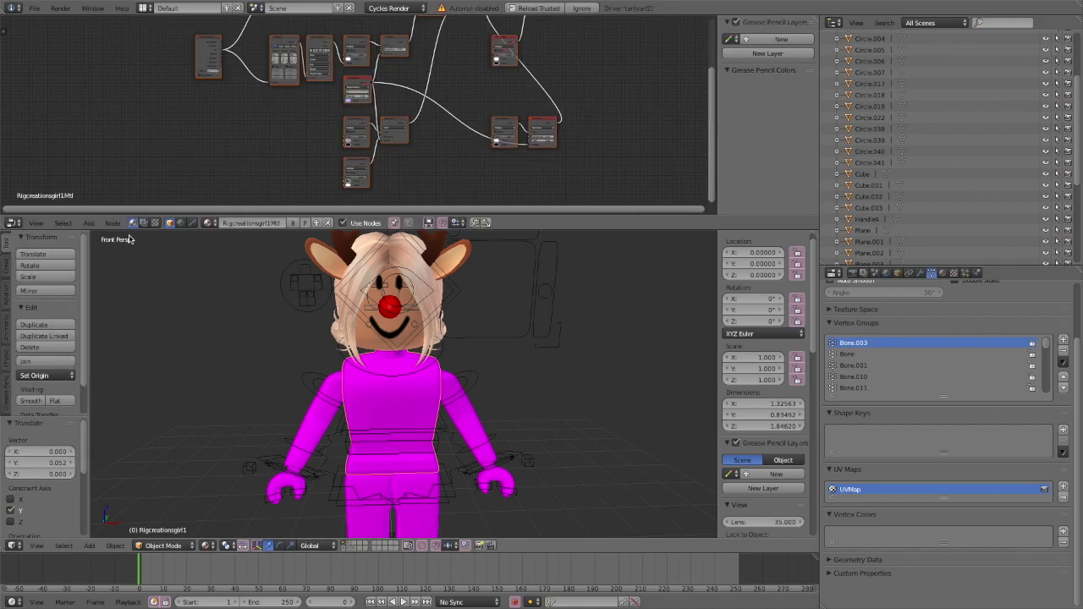
- Set the Image Texture node feeding the body material's diffuse color to Handle1_diff.png and collapse the Node Editor to its header
middle_drag(259, 150, 242, 215)
click(36, 223)
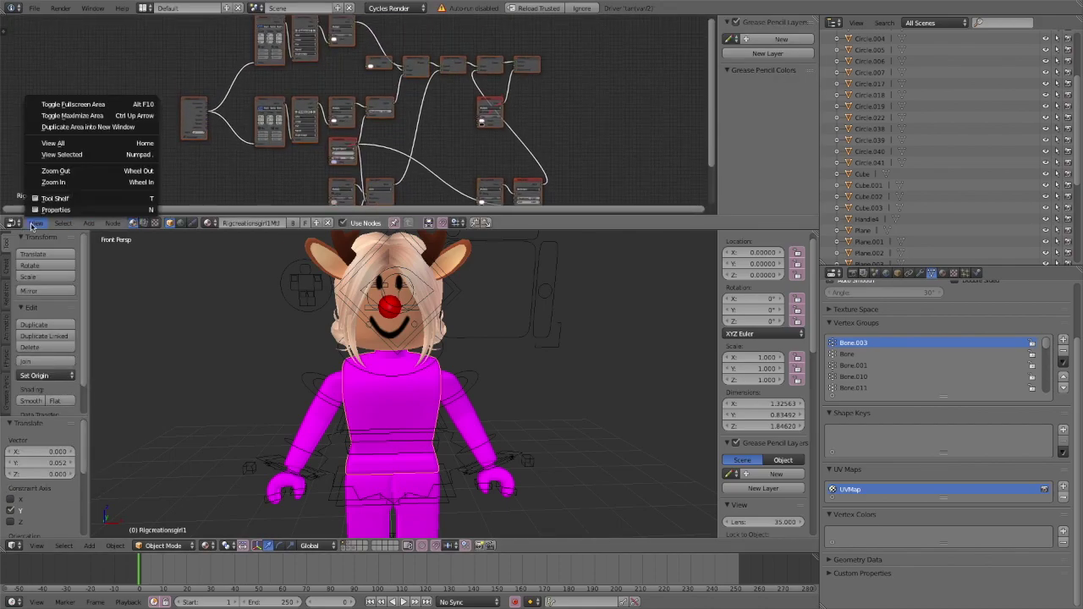
click(51, 182)
click(35, 223)
click(51, 182)
click(35, 223)
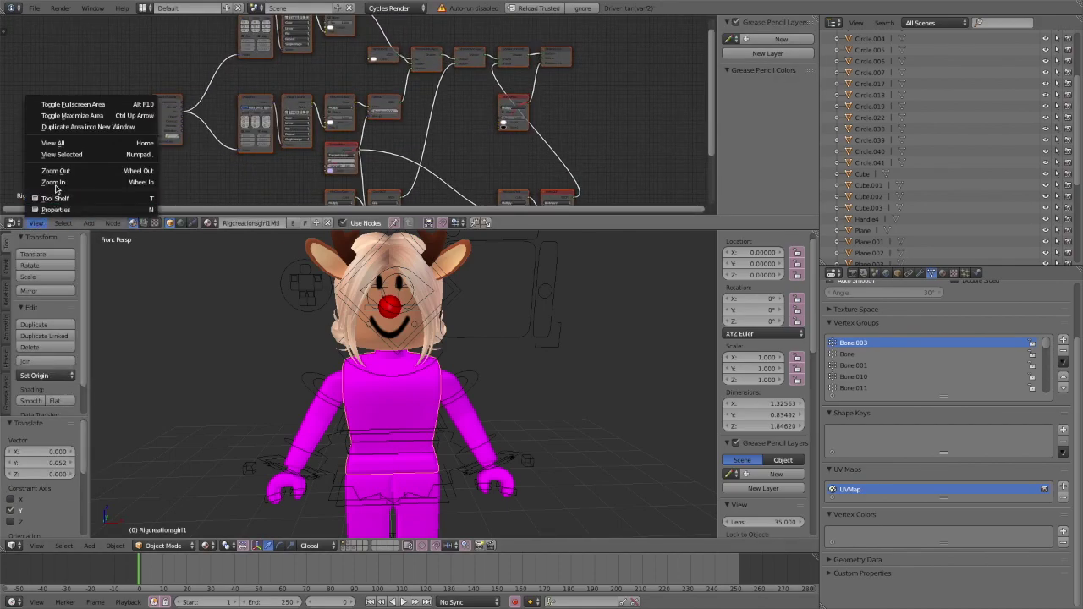
click(51, 182)
click(36, 222)
click(51, 182)
click(36, 222)
click(52, 197)
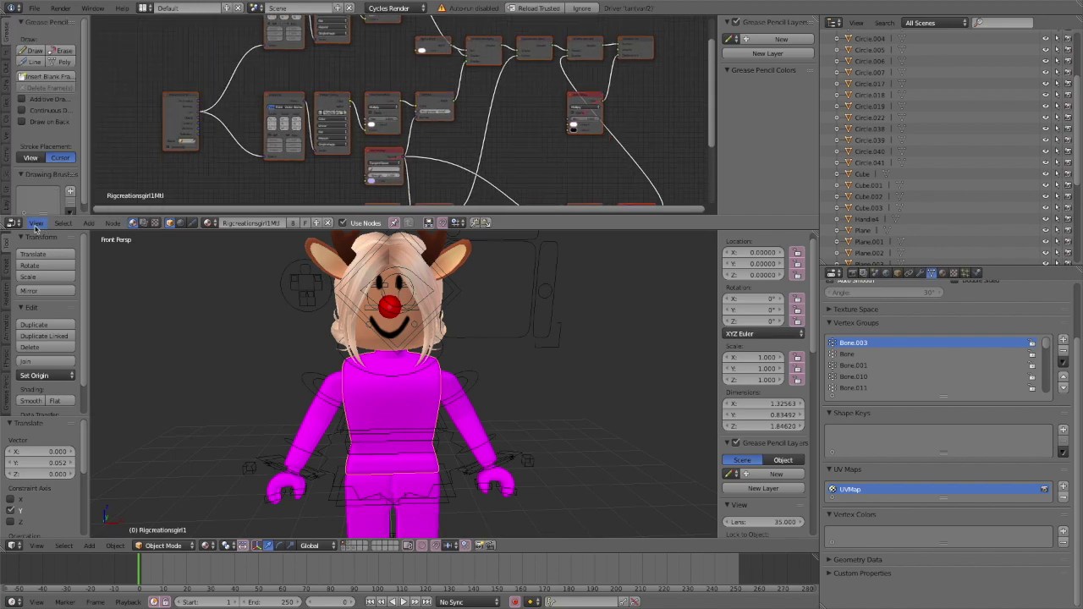
click(35, 222)
click(51, 182)
click(35, 223)
click(51, 182)
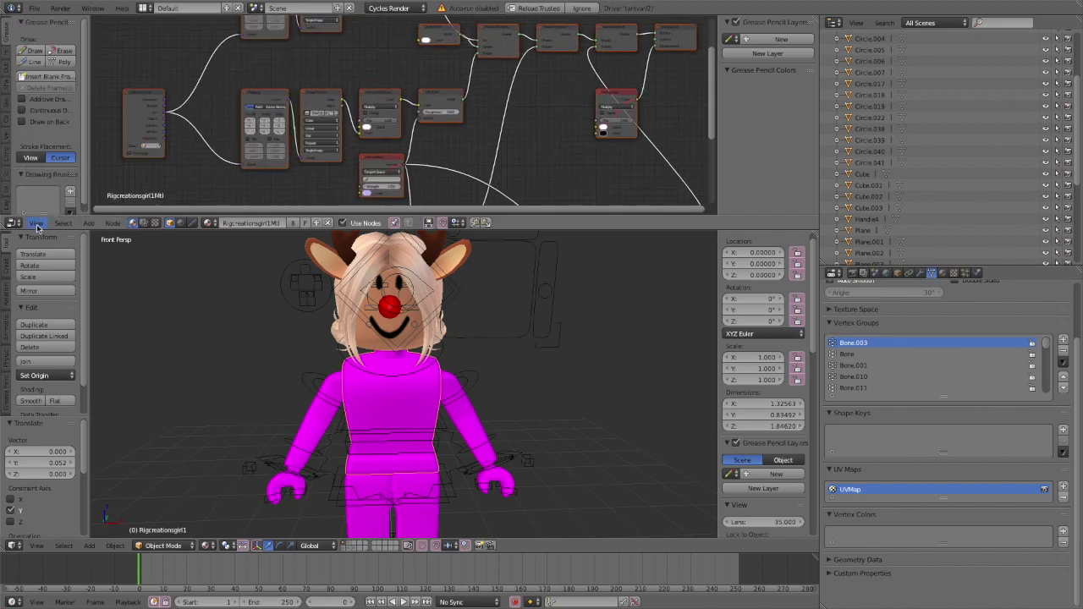
click(35, 223)
click(51, 182)
click(35, 222)
click(51, 182)
click(40, 223)
click(51, 182)
click(35, 222)
click(51, 182)
click(36, 223)
click(51, 182)
click(43, 224)
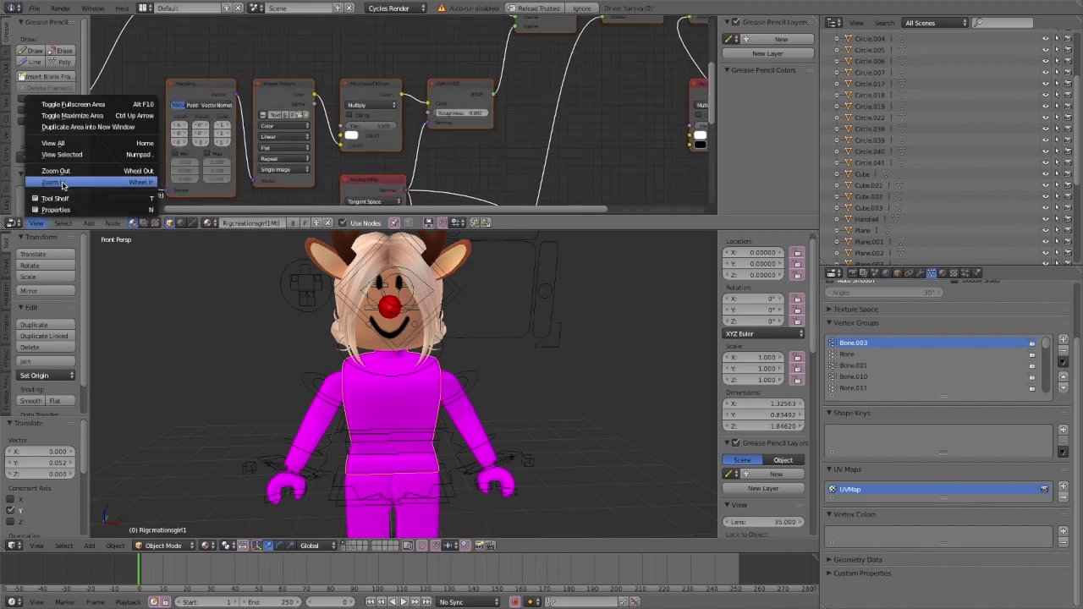
click(62, 182)
middle_drag(313, 117, 334, 122)
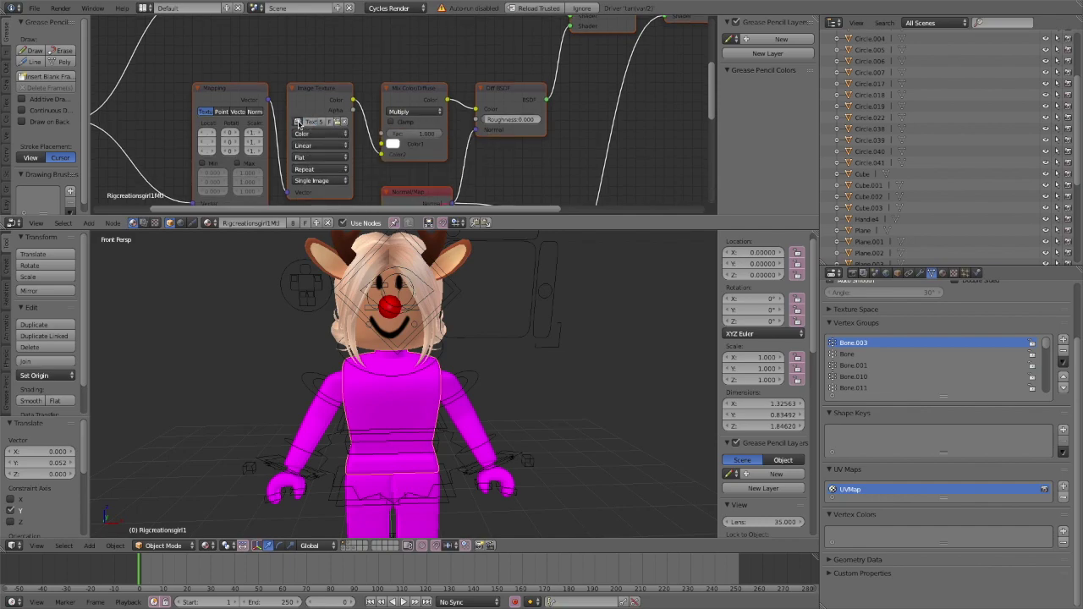
click(298, 124)
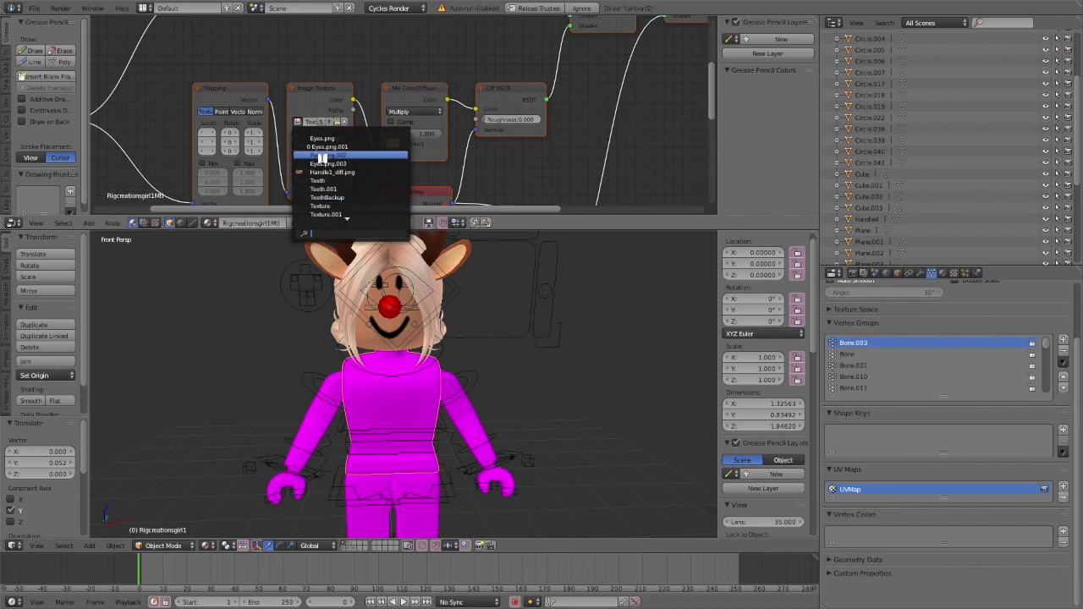
click(358, 172)
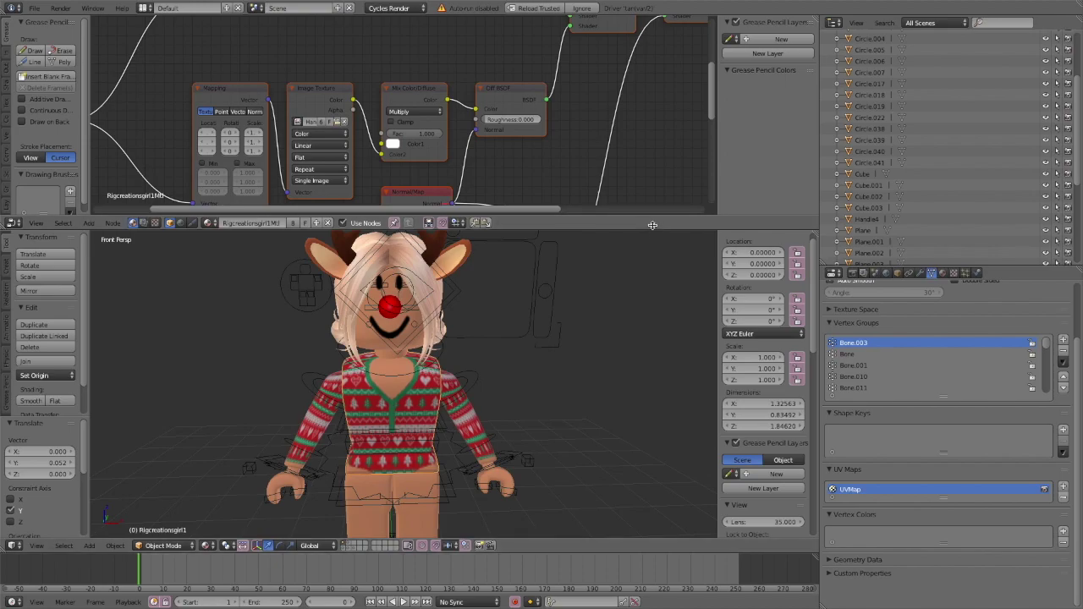
drag(653, 226, 592, 21)
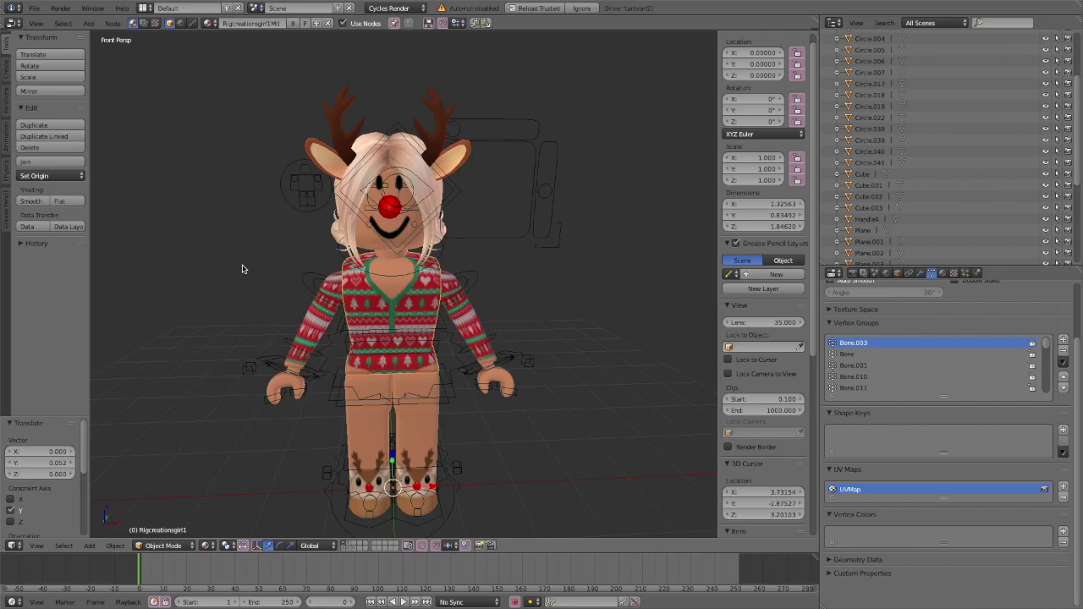
- Select the woman rig's armature and switch it to Pose Mode
key(shift+f)
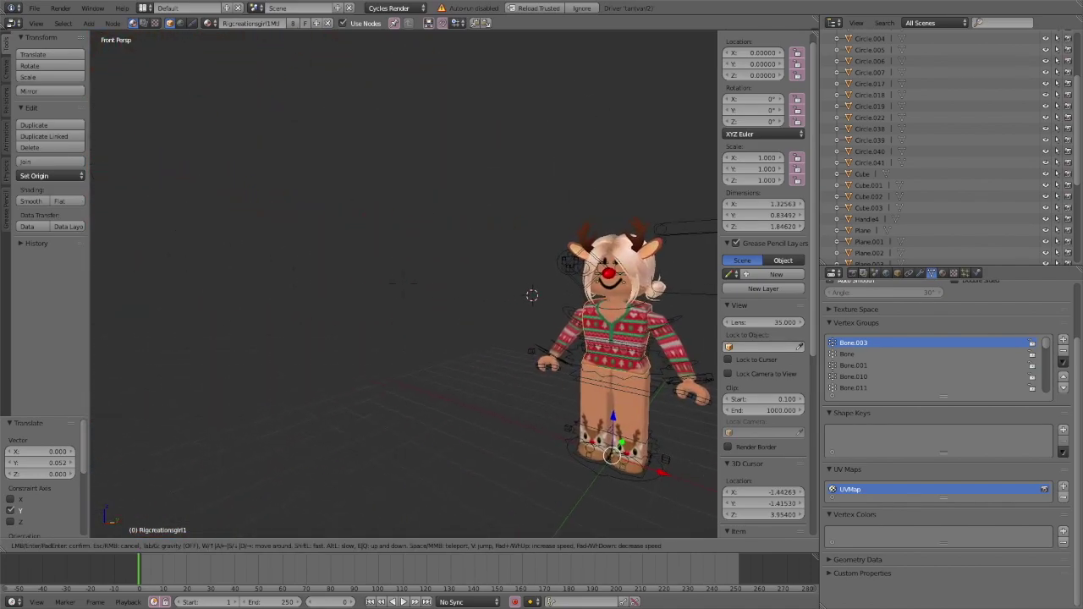
key(w)
click(467, 280)
right_click(438, 400)
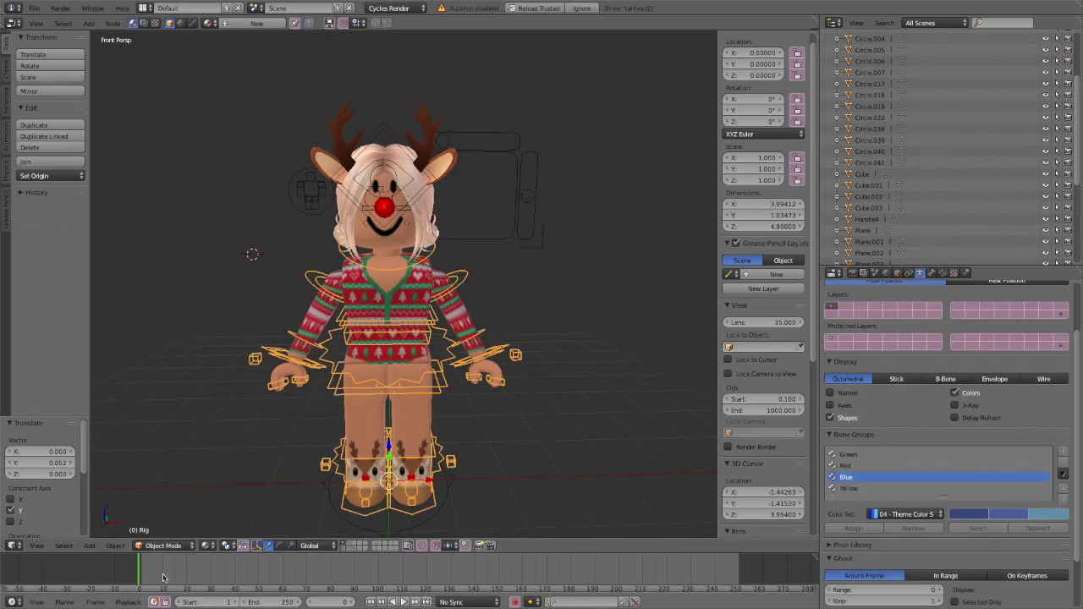
click(173, 546)
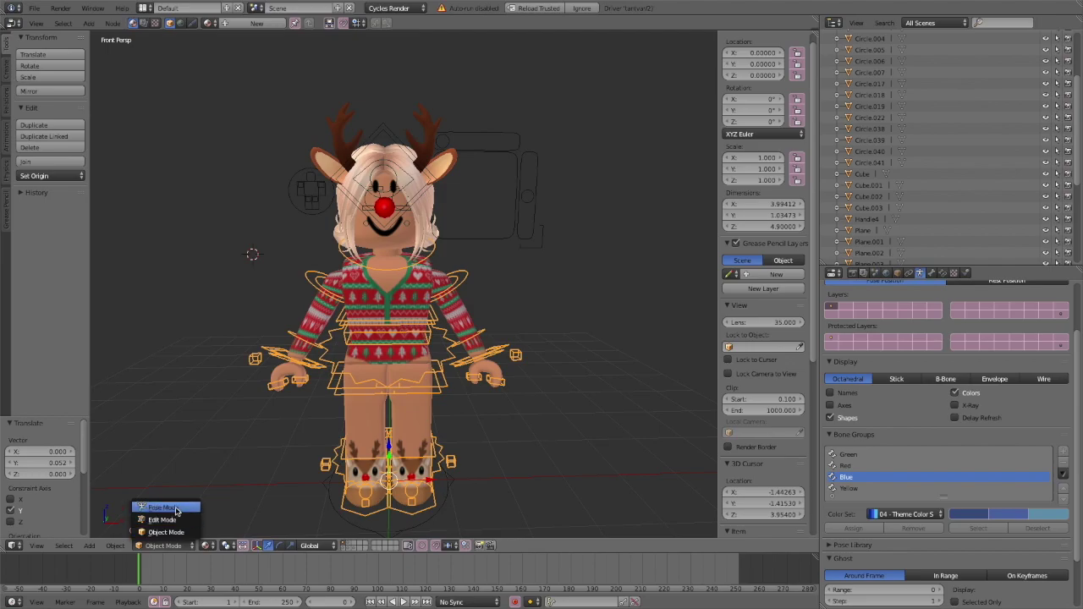
click(193, 503)
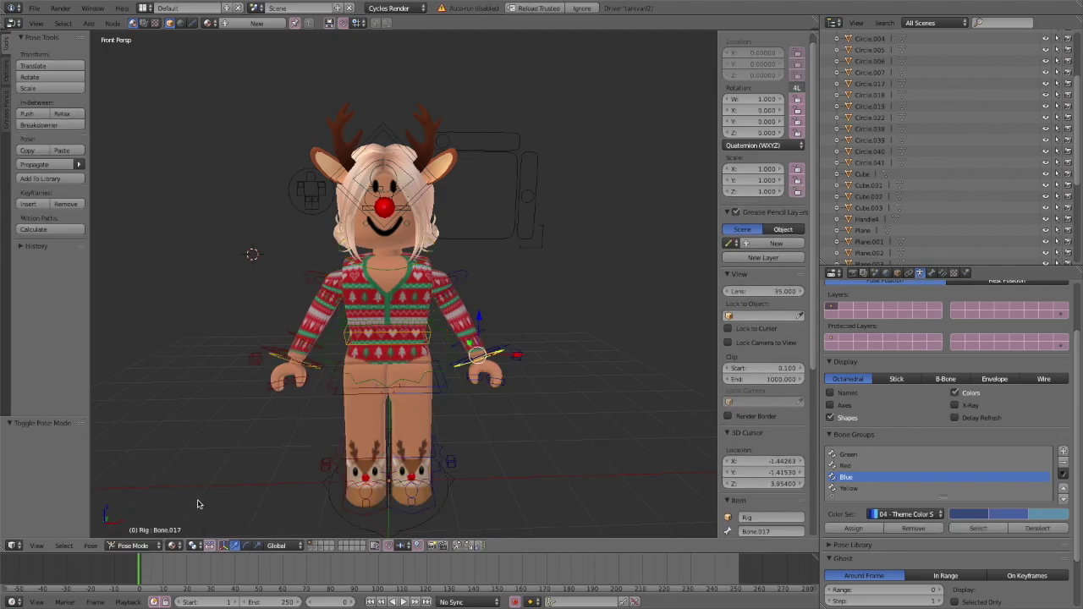
- Select the avatar's left upper arm bone, enable the rotation manipulator and rotate the bone
right_click(463, 283)
click(247, 546)
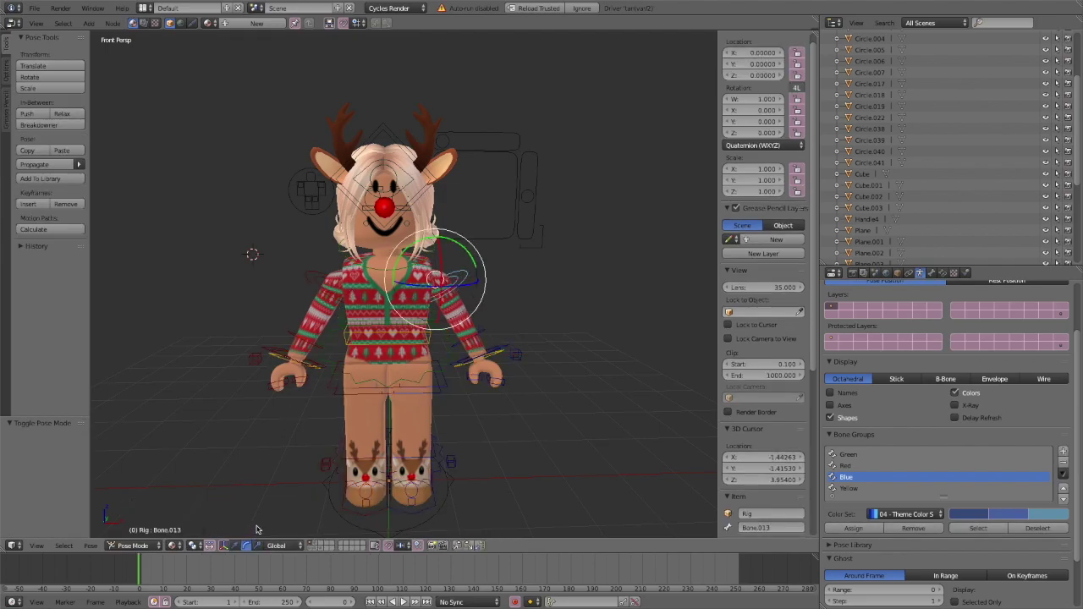
key(shift+f)
key(d)
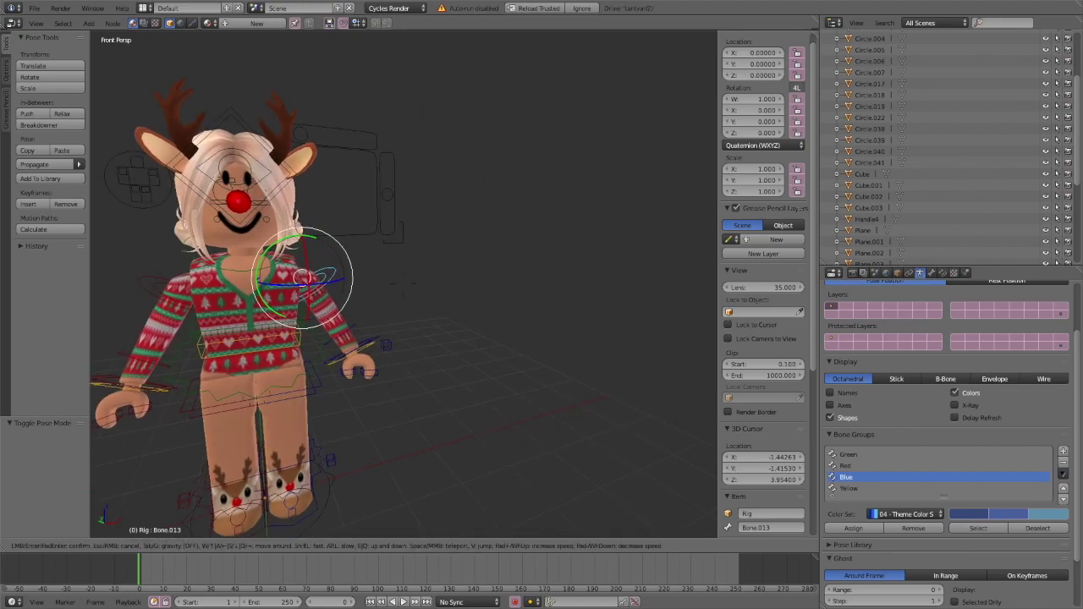
key(w)
click(407, 281)
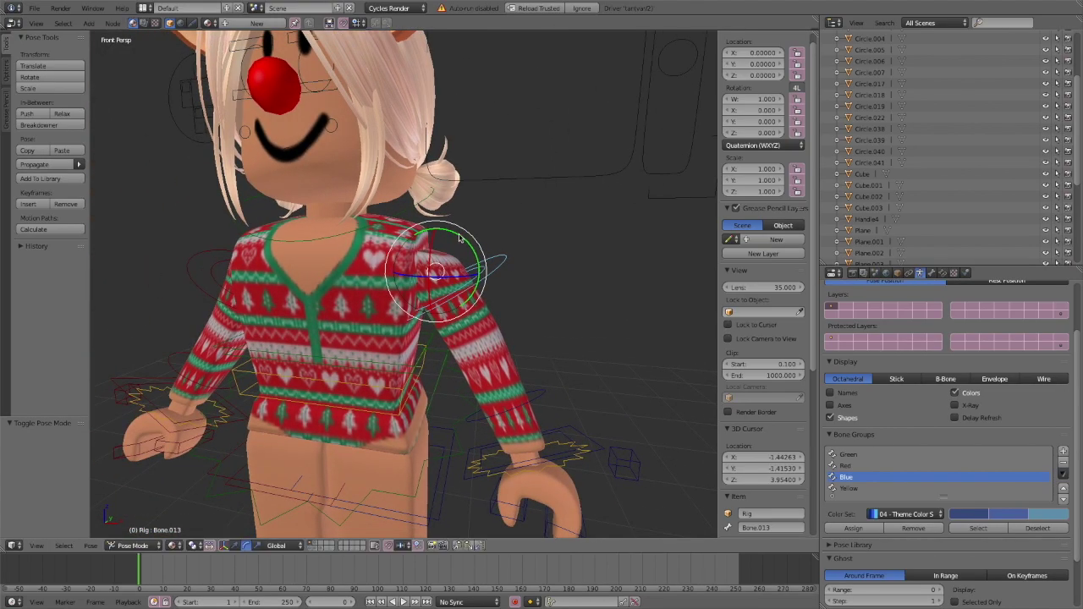
mouse_move(459, 238)
mouse_down()
mouse_move(459, 227)
mouse_move(456, 242)
mouse_up()
- Bend the avatar's left forearm bone upward so the hand is raised beside the head
right_click(471, 332)
key(ctrl+z)
key(ctrl+z)
key(ctrl+z)
key(ctrl+shift+z)
right_click(462, 334)
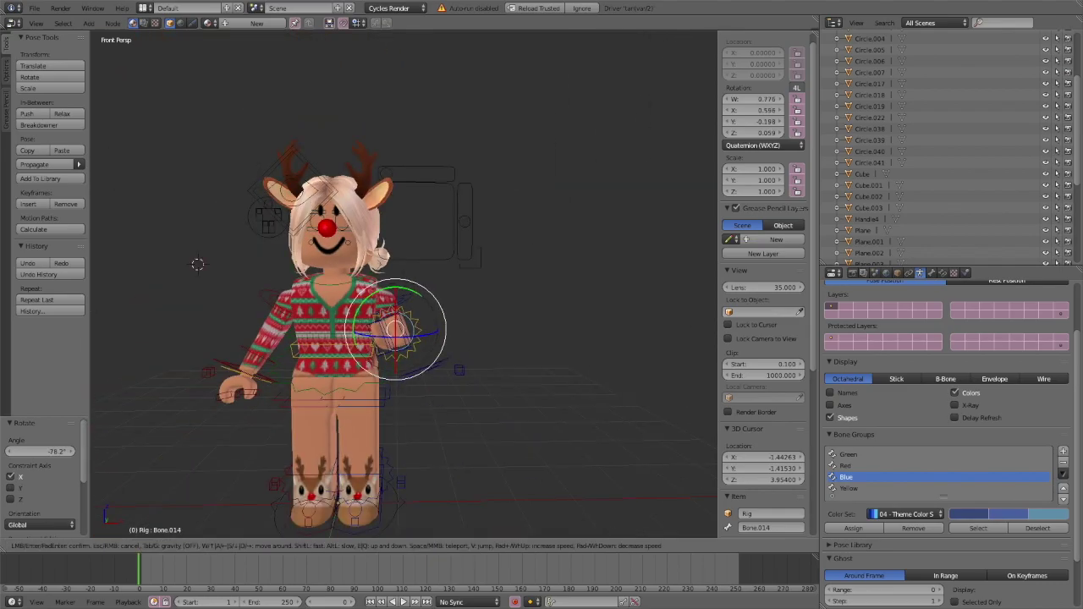
middle_drag(474, 356, 339, 330)
scroll(264, 329, up, 3)
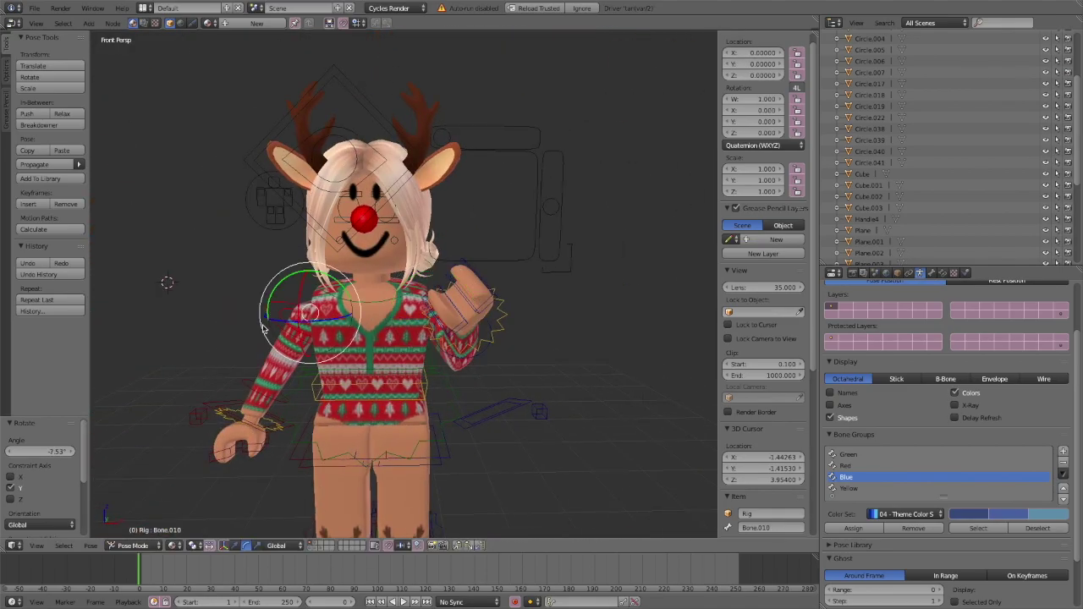
- Rotate the avatar's right upper arm and forearm bones to swing the arm back beside the torso
drag(274, 286, 267, 295)
right_click(264, 420)
drag(260, 339, 257, 349)
right_click(276, 322)
drag(283, 322, 305, 327)
drag(302, 294, 298, 303)
middle_drag(298, 313, 575, 334)
drag(296, 269, 300, 288)
middle_drag(508, 313, 338, 296)
drag(389, 231, 379, 236)
drag(341, 282, 372, 281)
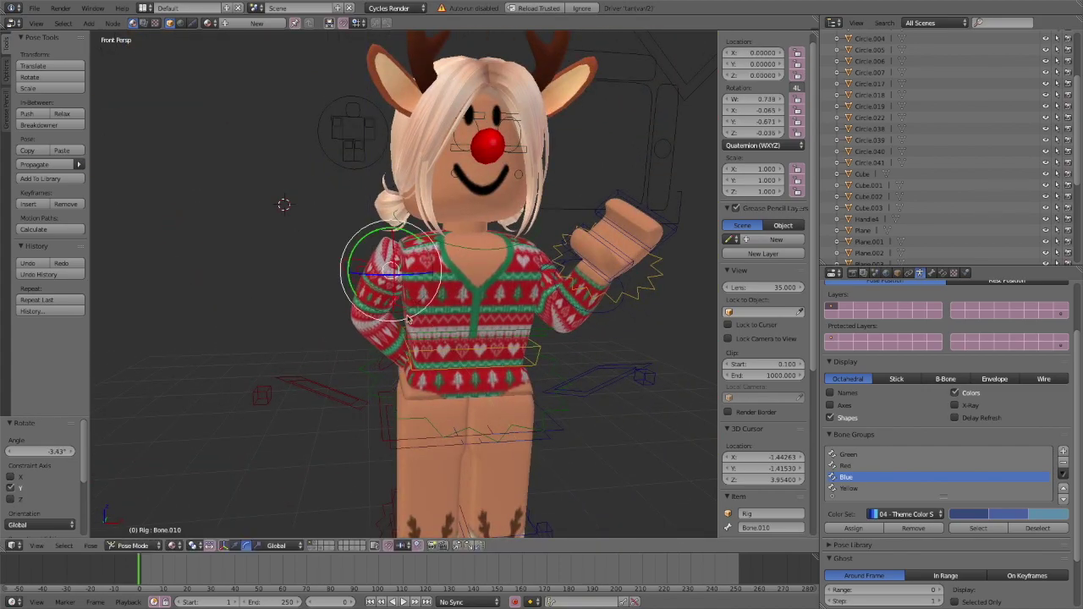
- Refine the rotations of the right forearm and upper arm so the hand rests on the hip
middle_drag(407, 319, 364, 318)
right_click(337, 328)
drag(339, 313, 364, 317)
drag(316, 290, 317, 311)
right_click(349, 277)
drag(339, 267, 358, 284)
drag(327, 237, 336, 230)
right_click(333, 322)
drag(280, 290, 282, 307)
drag(311, 300, 324, 301)
right_click(347, 252)
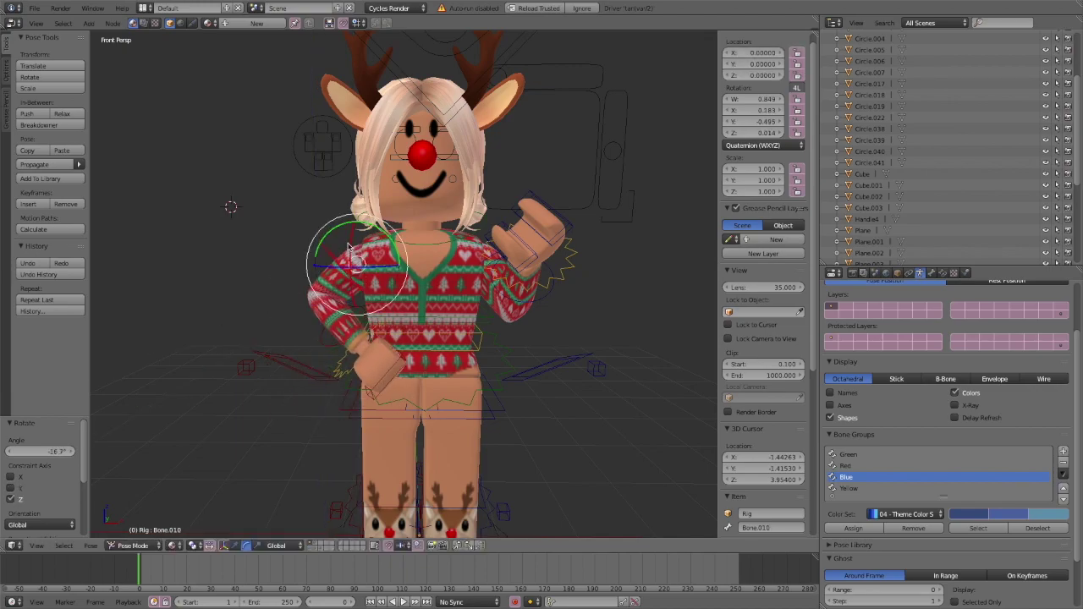
drag(360, 340, 358, 343)
- Rotate the avatar's two upper leg bones slightly to widen the stance
right_click(382, 449)
key(shift+f)
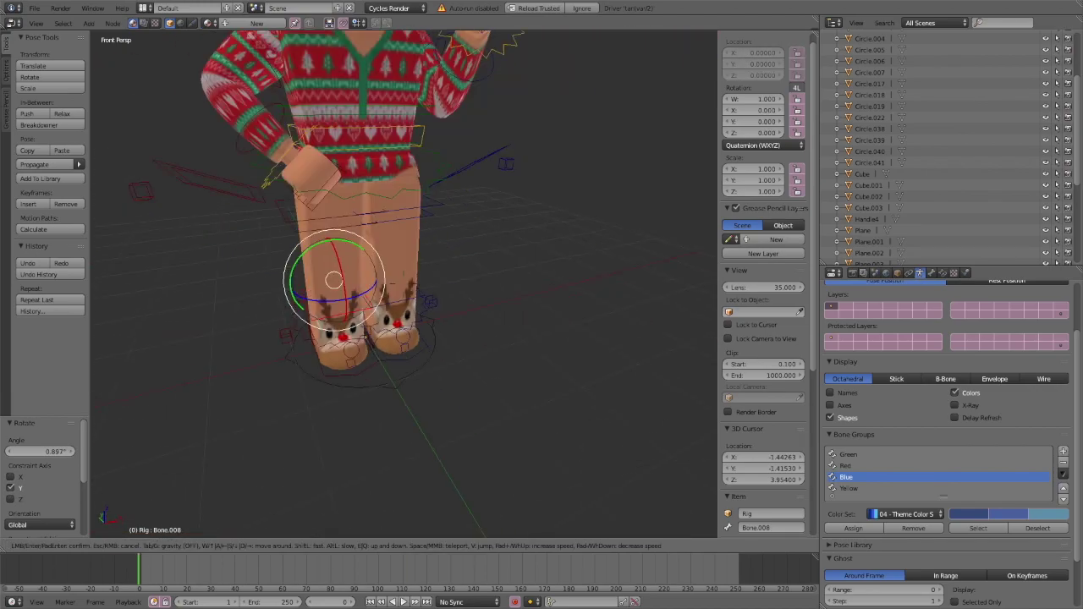
click(403, 284)
right_click(325, 239)
drag(325, 215, 336, 215)
key(shift+f)
click(404, 284)
right_click(433, 269)
mouse_move(391, 240)
mouse_down()
mouse_move(383, 245)
mouse_move(395, 240)
mouse_up()
key(ctrl+z)
key(ctrl+z)
drag(394, 240, 415, 243)
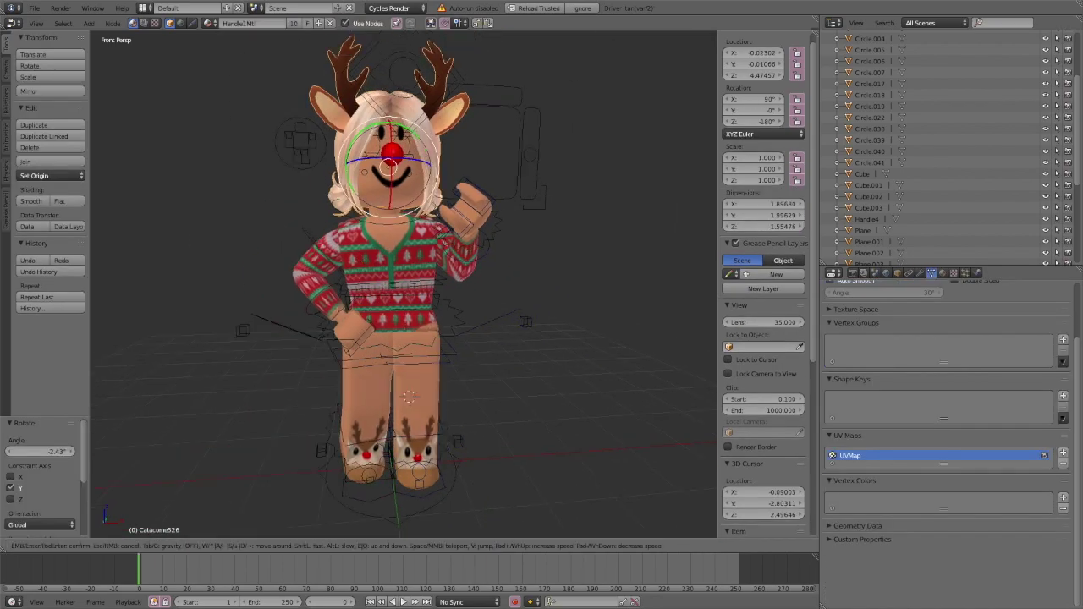
- In Object Mode, tilt the joined head by -3° about the Y axis and reposition it at X -0.08489, Z 4.45919
click(404, 284)
click(269, 546)
click(280, 546)
drag(377, 203, 355, 210)
key(shift+f)
key(s)
click(404, 284)
click(477, 172)
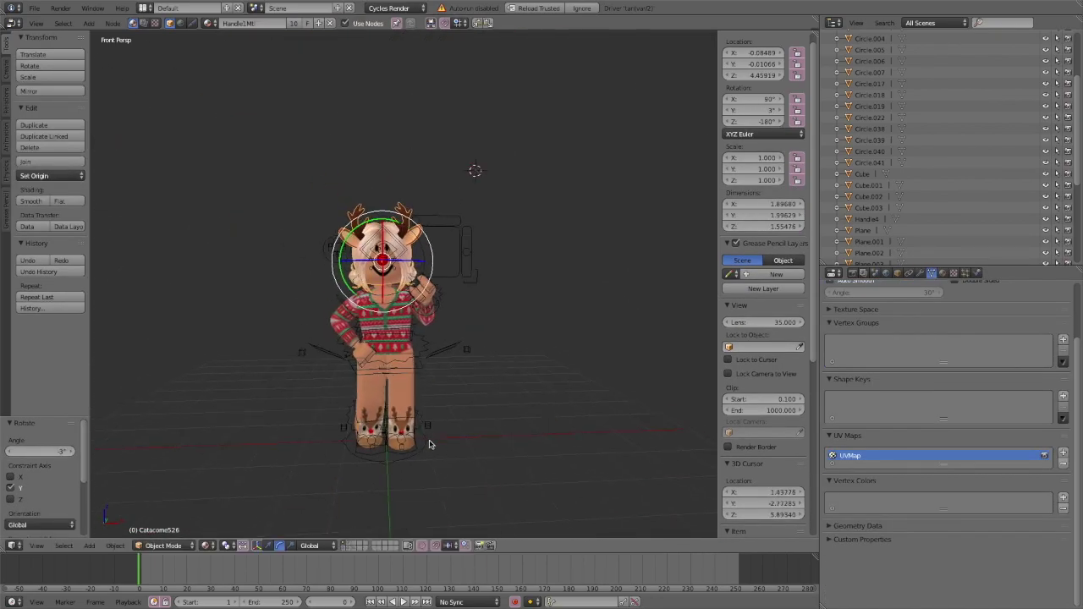
- Show the render settings and add a camera to the scene at the 3D cursor
right_click(431, 444)
key(shift+f)
key(w)
key(s)
key(w)
click(404, 284)
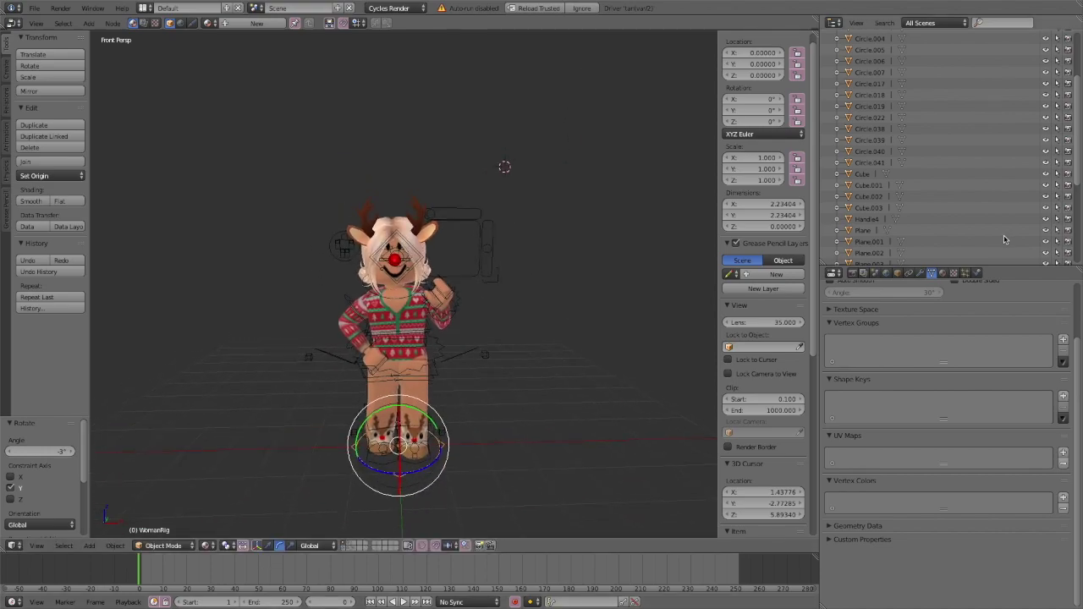
click(854, 273)
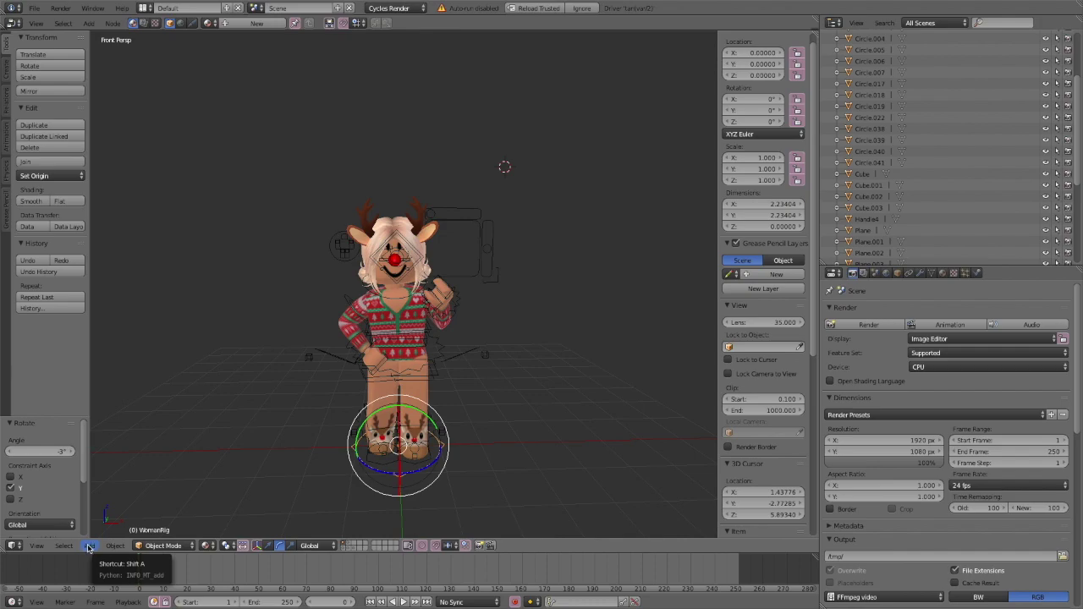
click(115, 546)
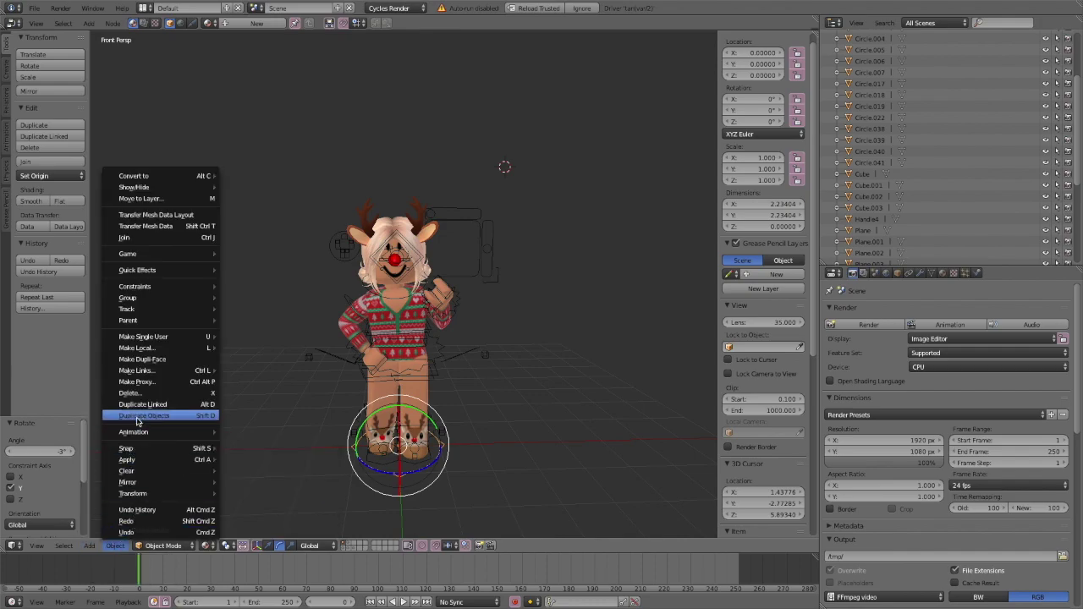
mouse_move(88, 546)
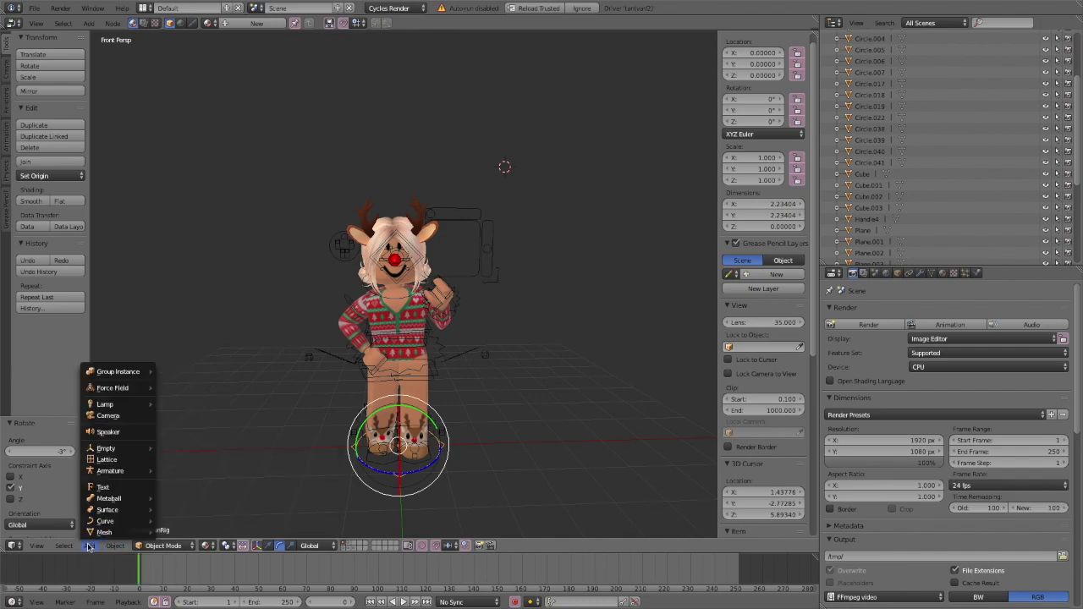
click(109, 416)
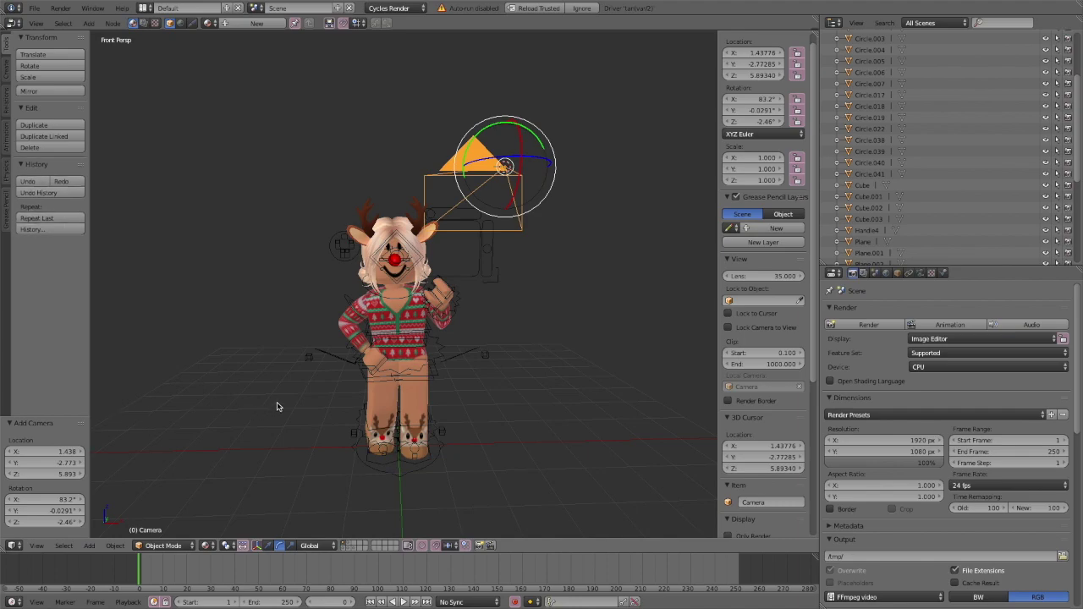
- Look through the active camera and fly it back to about X -0.268, Y -9.044, Z 4.419, facing the avatar
click(37, 546)
mouse_move(127, 426)
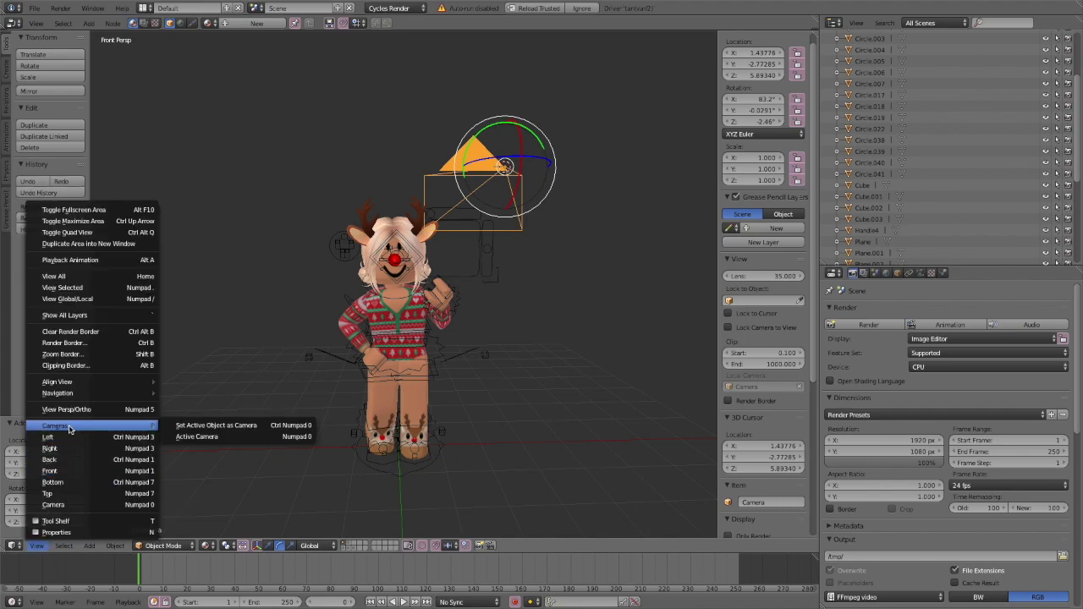
click(210, 436)
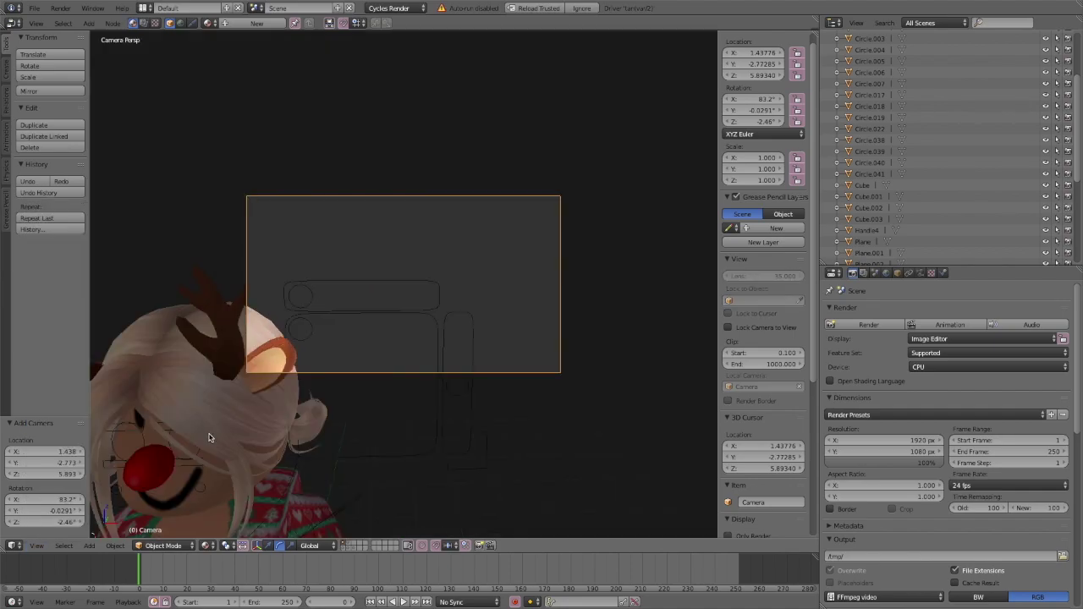
key(shift+f)
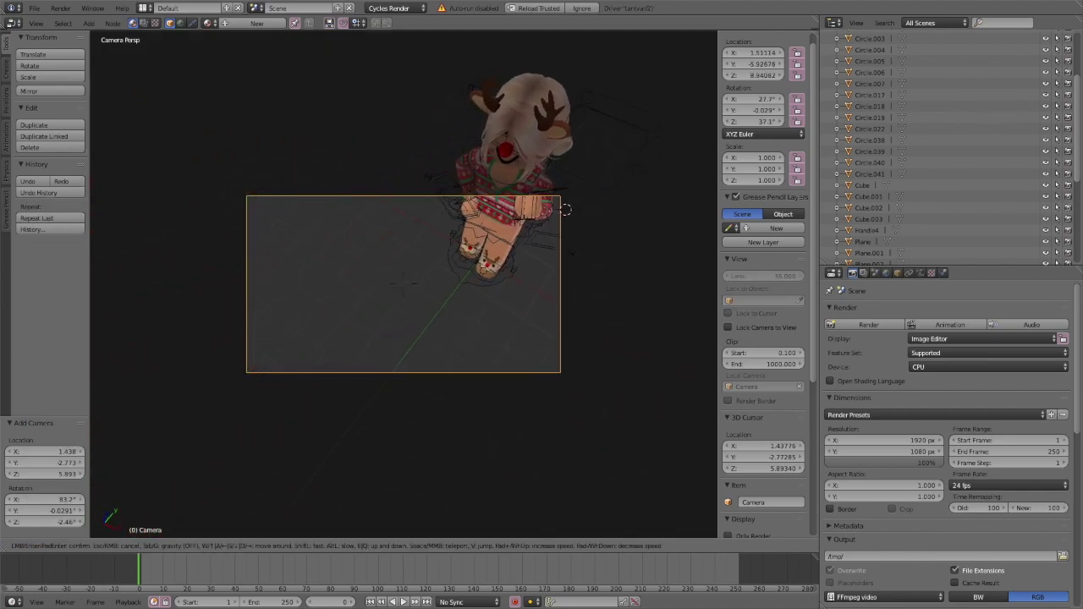
key(s)
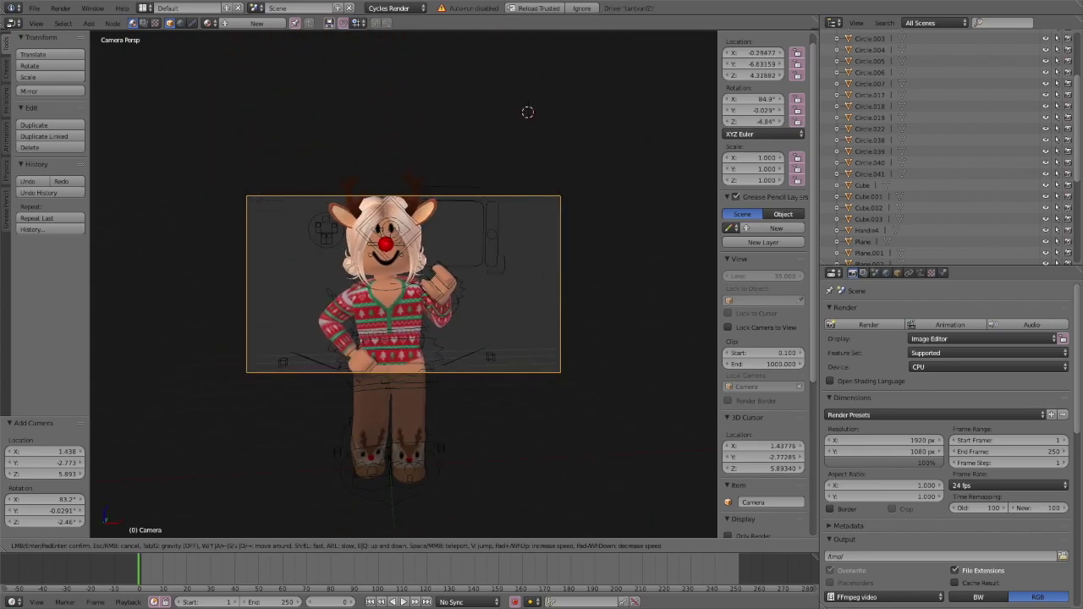
key(s)
key(s)
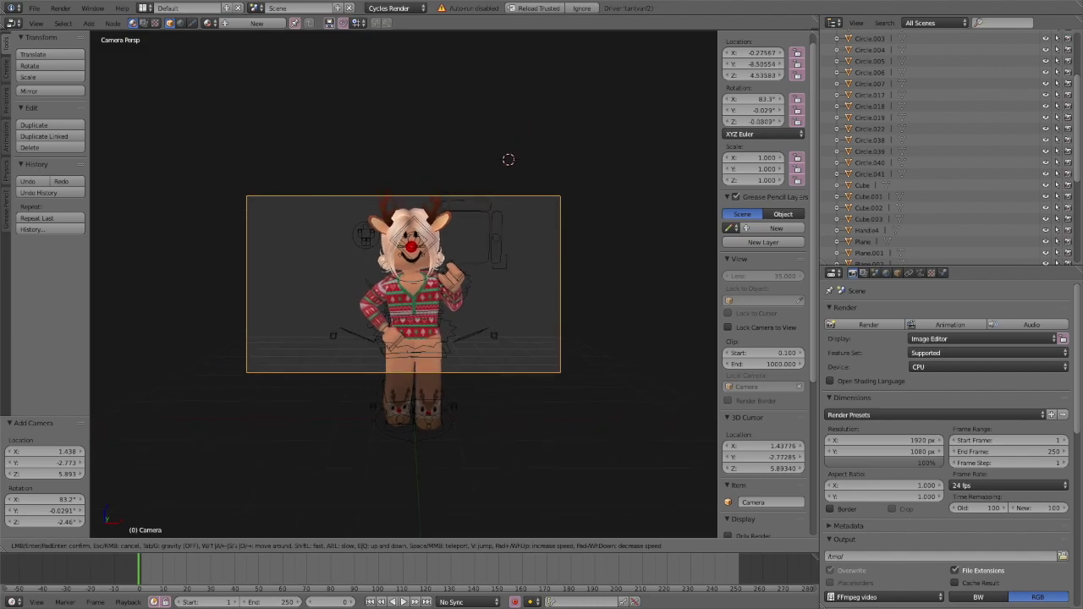
key(s)
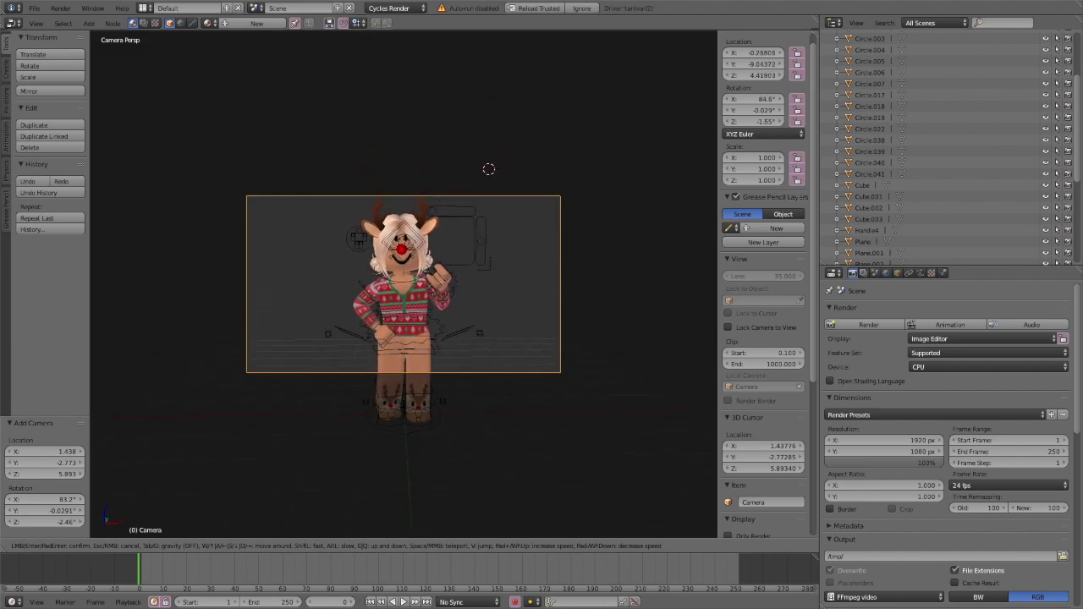
click(404, 289)
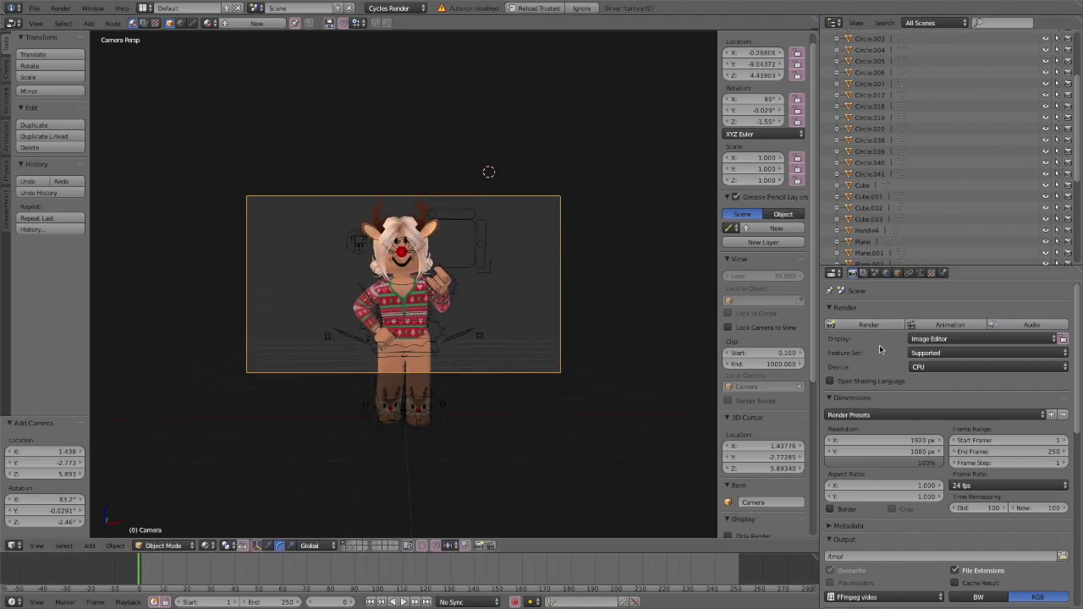
- Set the render resolution to 1000 px in both X and Y
scroll(894, 432, down, 2)
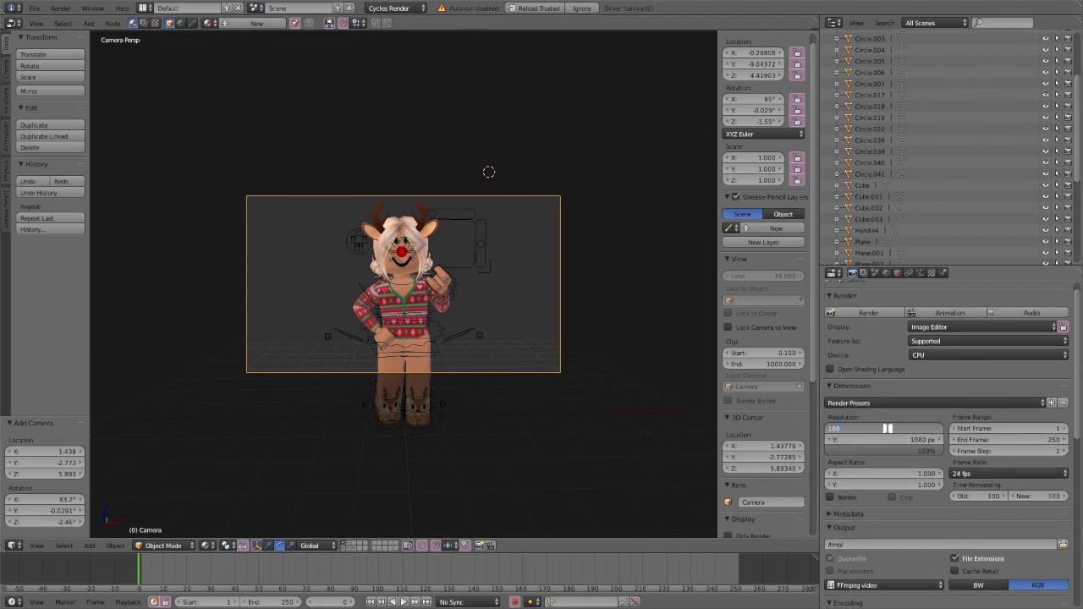
key(Return)
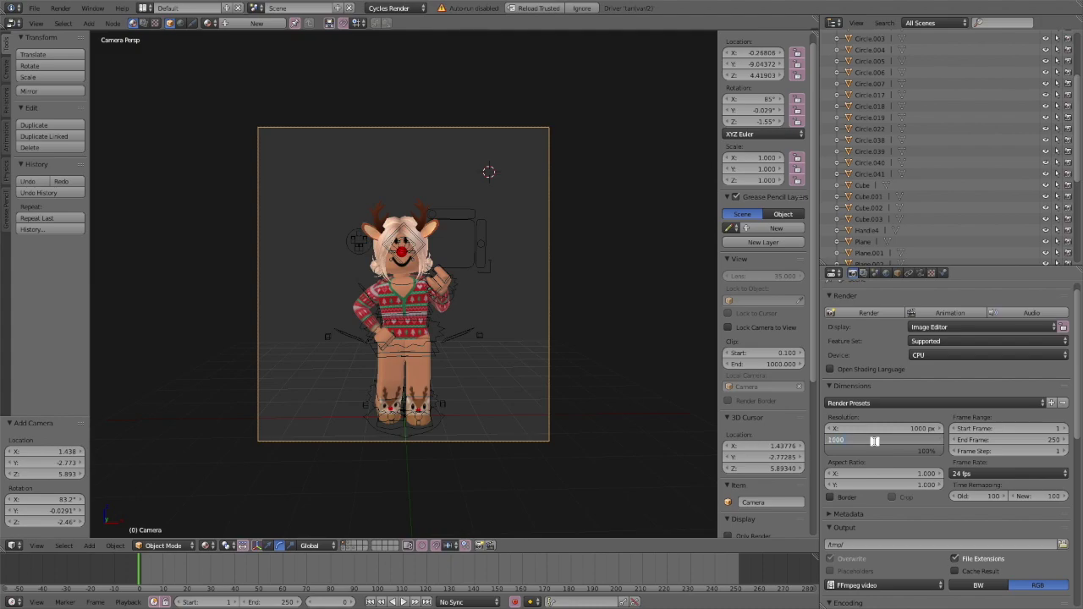
text(1000)
key(Return)
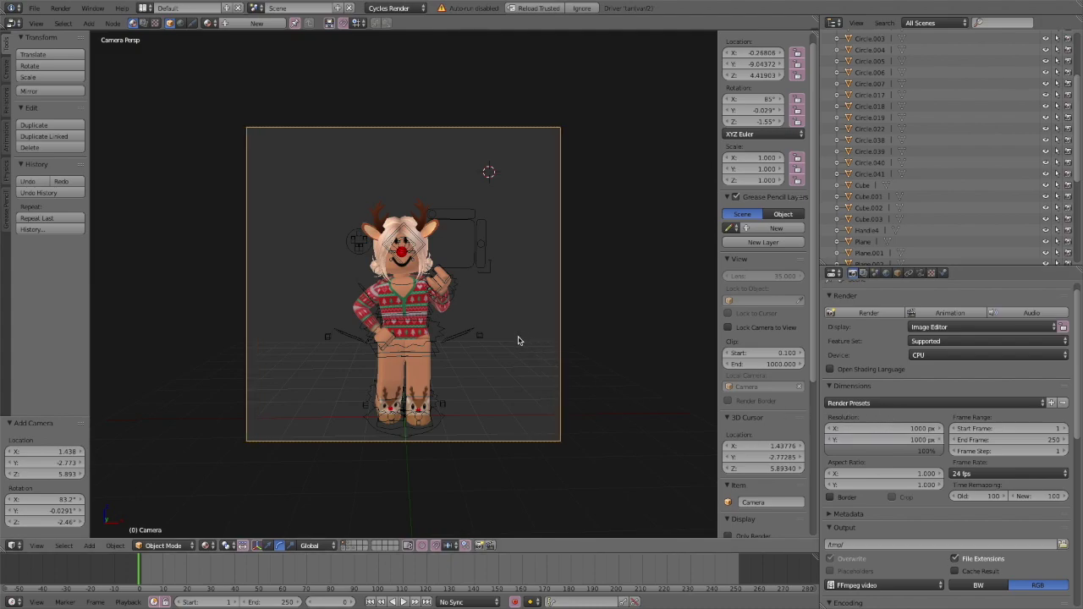
- Fly the camera closer to about Y -7.516, Z 4.168 to frame the full avatar, and leave the camera view
key(shift+f)
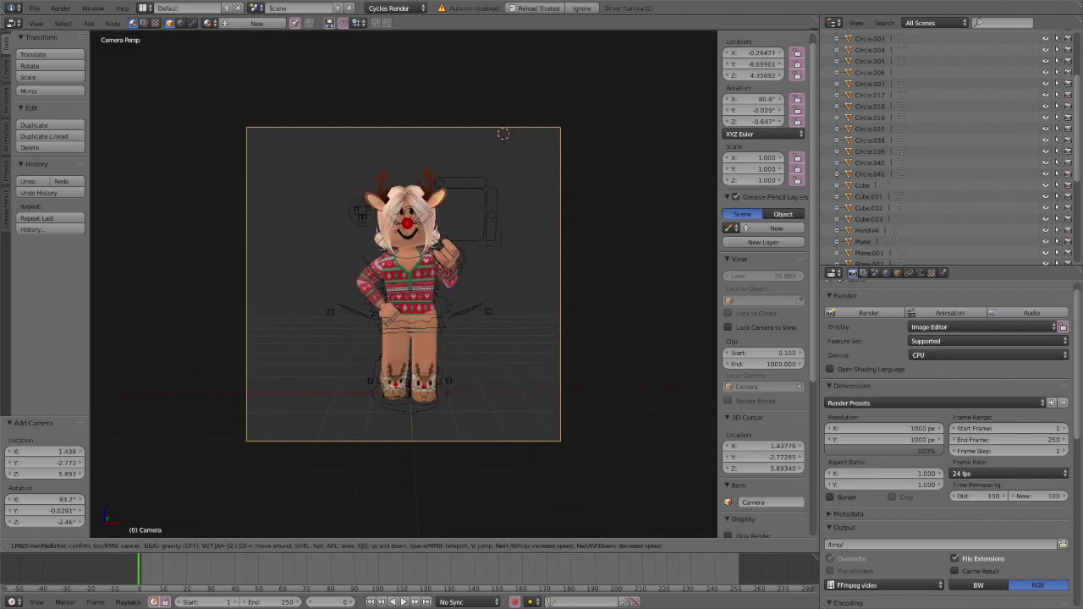
key(w)
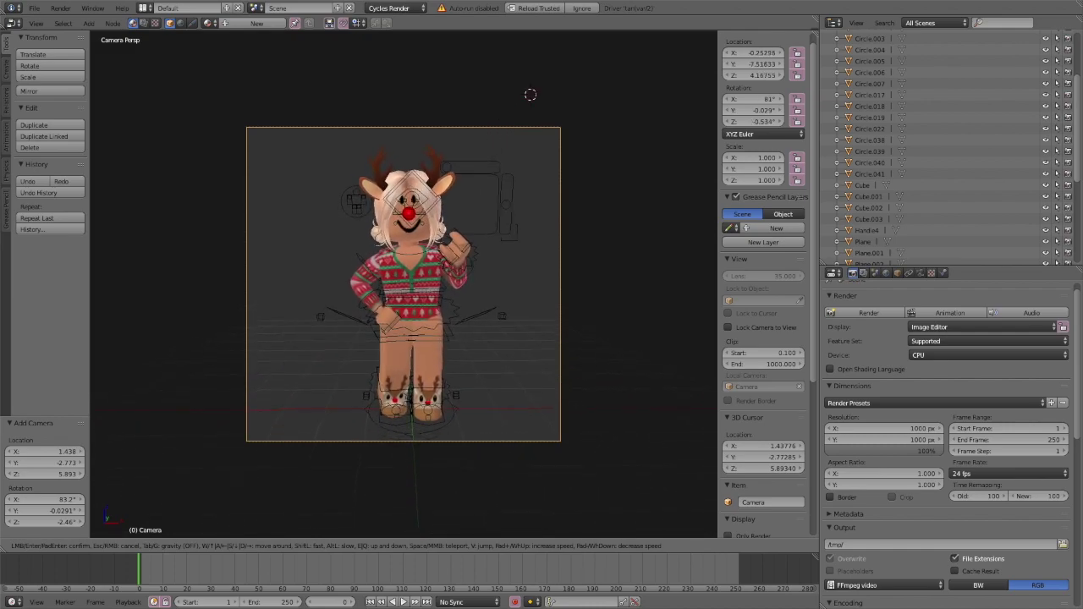
click(437, 272)
key(KP_0)
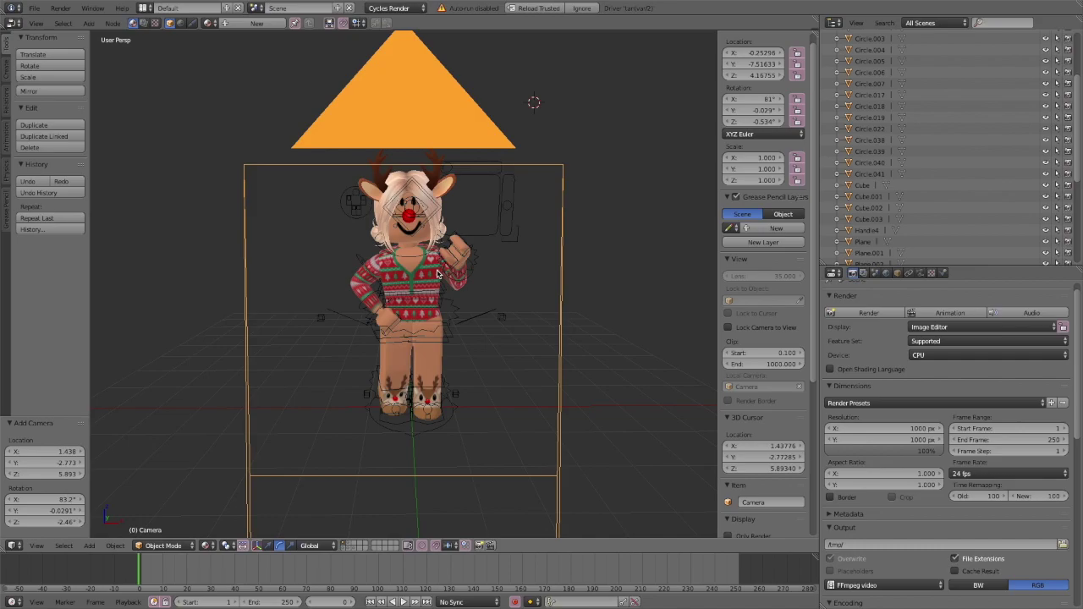
- Turn on Denoising for the render layer
key(shift+f)
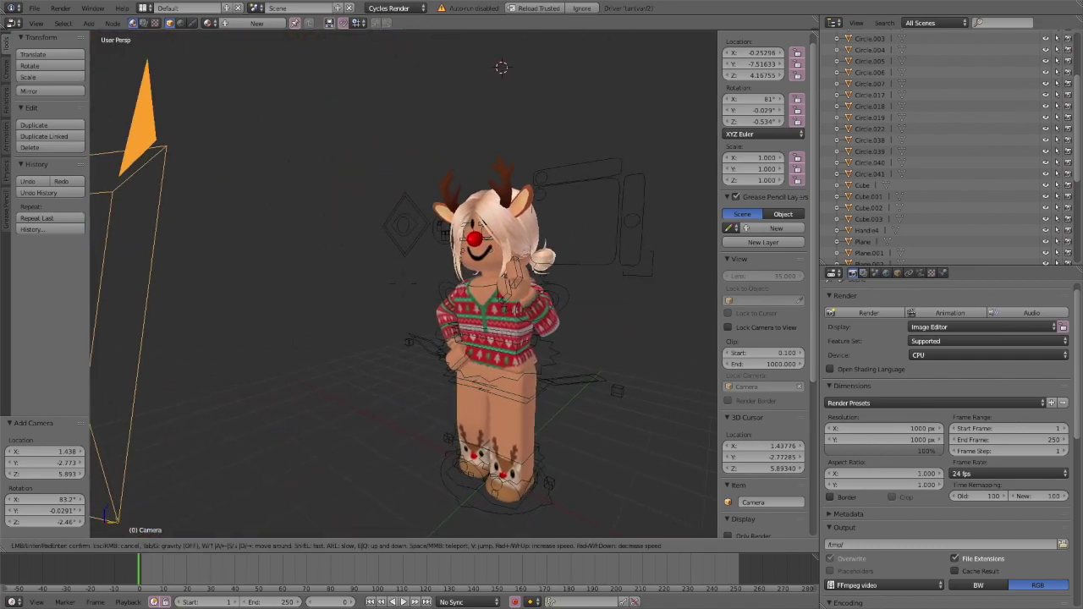
key(s)
click(404, 285)
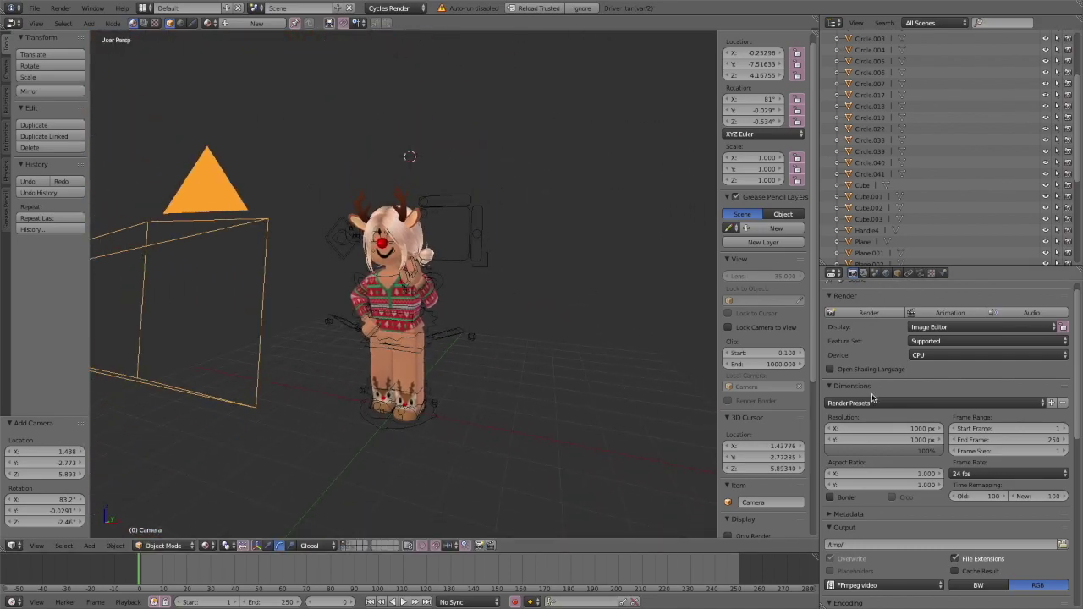
scroll(873, 398, down, 5)
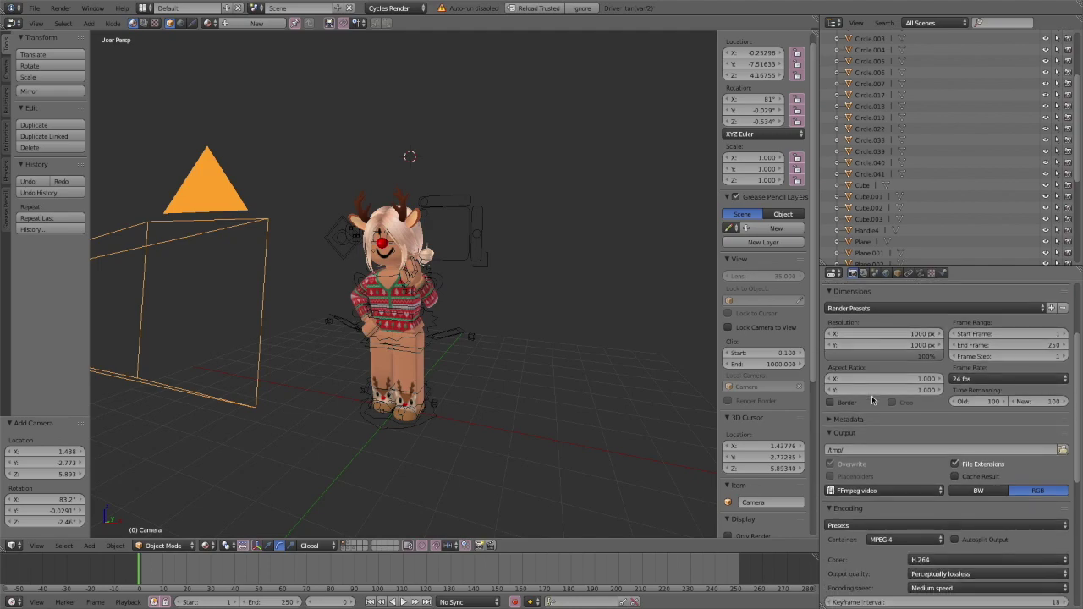
click(863, 273)
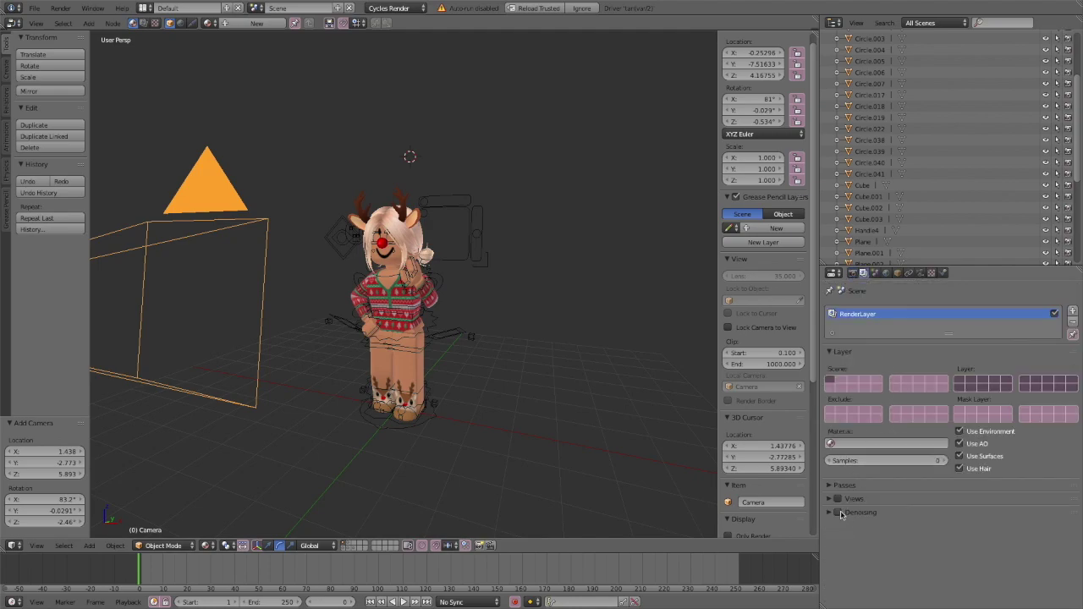
click(840, 514)
- Brighten the world surface color and change its hue to green
click(874, 273)
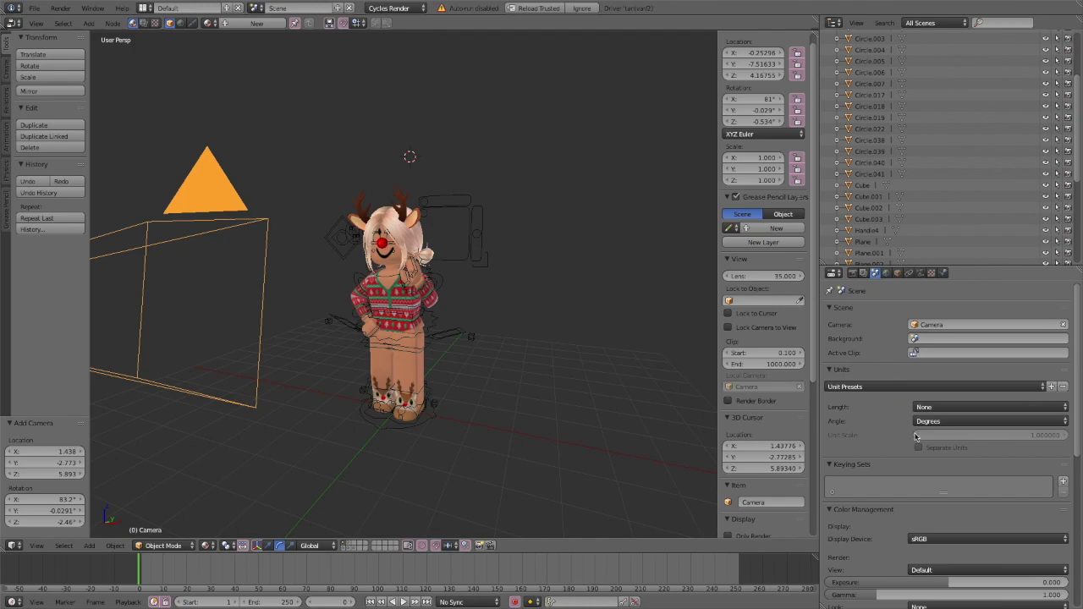
scroll(915, 443, down, 5)
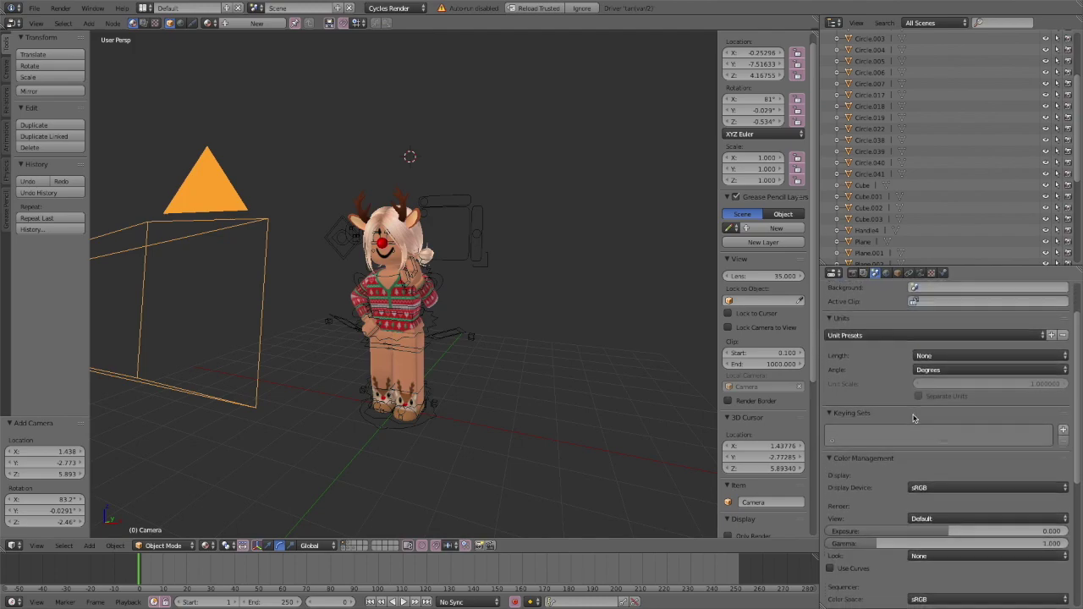
click(888, 273)
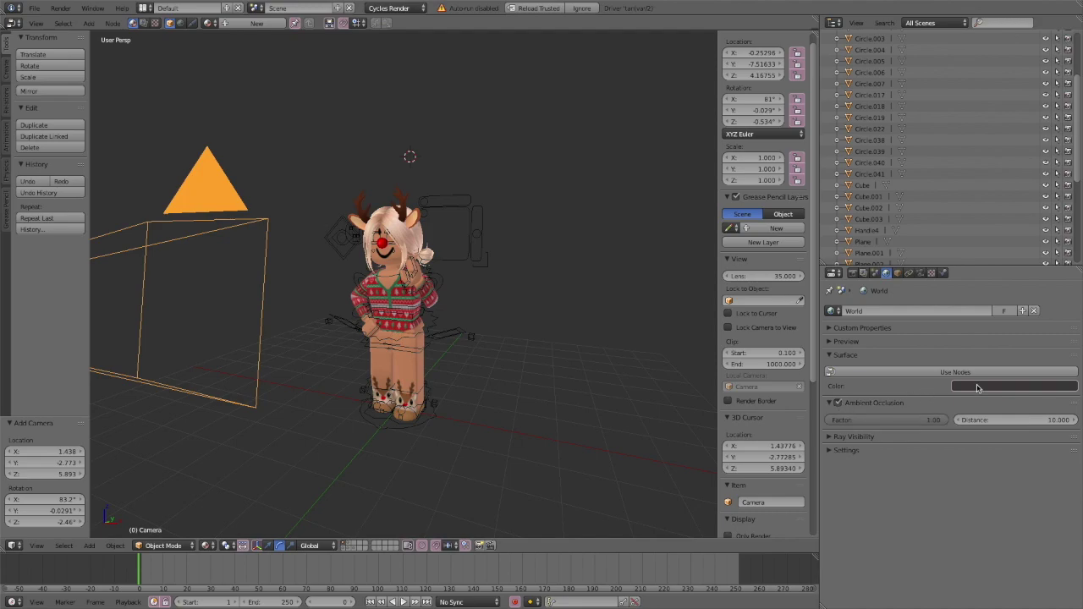
click(978, 388)
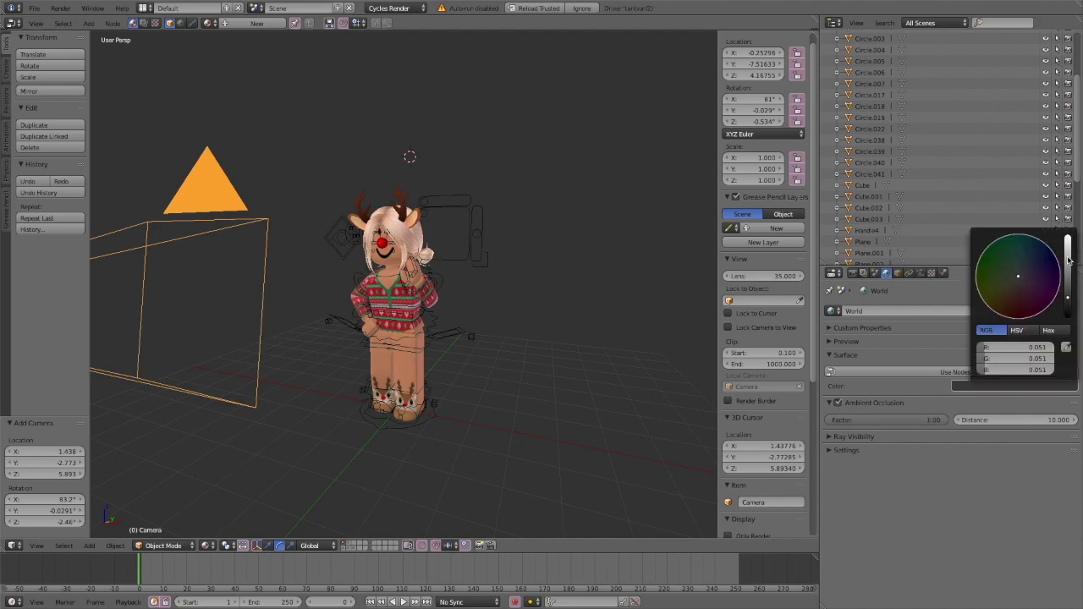
mouse_move(1068, 298)
mouse_down()
mouse_move(1068, 239)
mouse_move(1068, 269)
mouse_up()
click(990, 271)
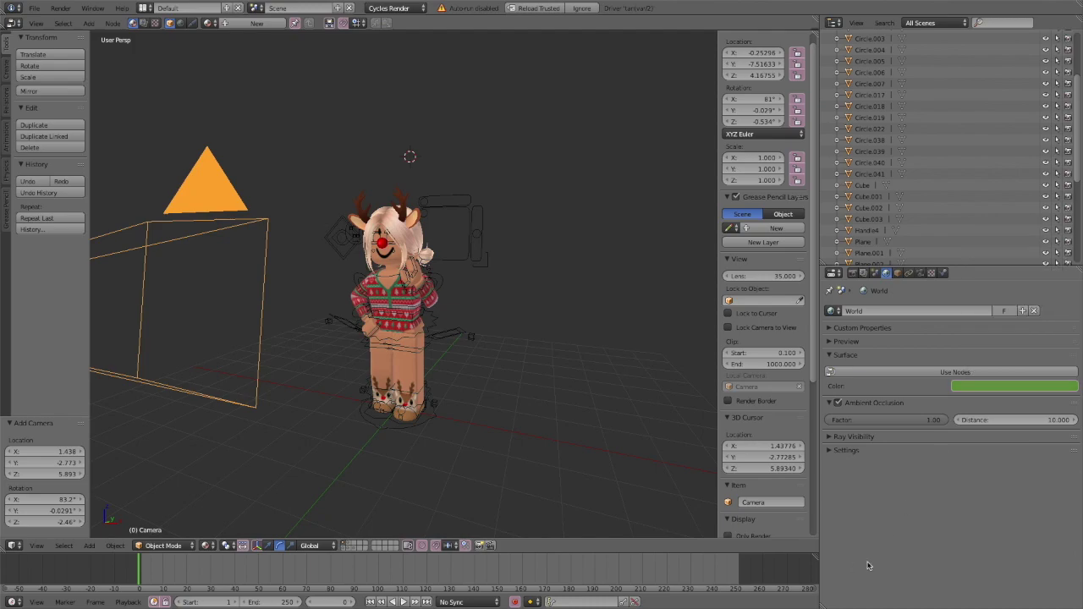
click(898, 273)
click(909, 274)
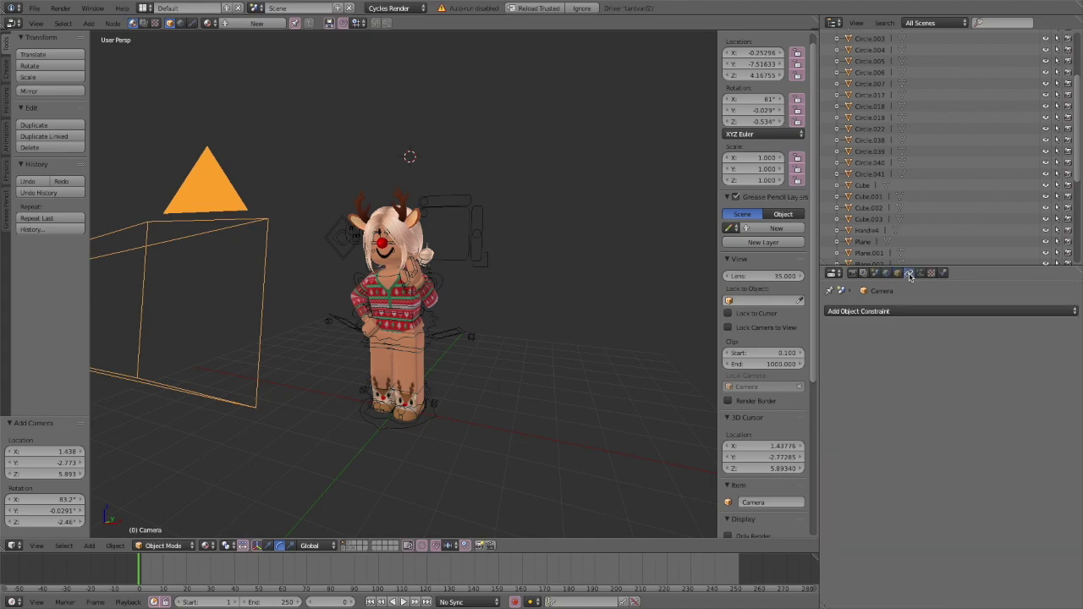
click(920, 273)
click(932, 273)
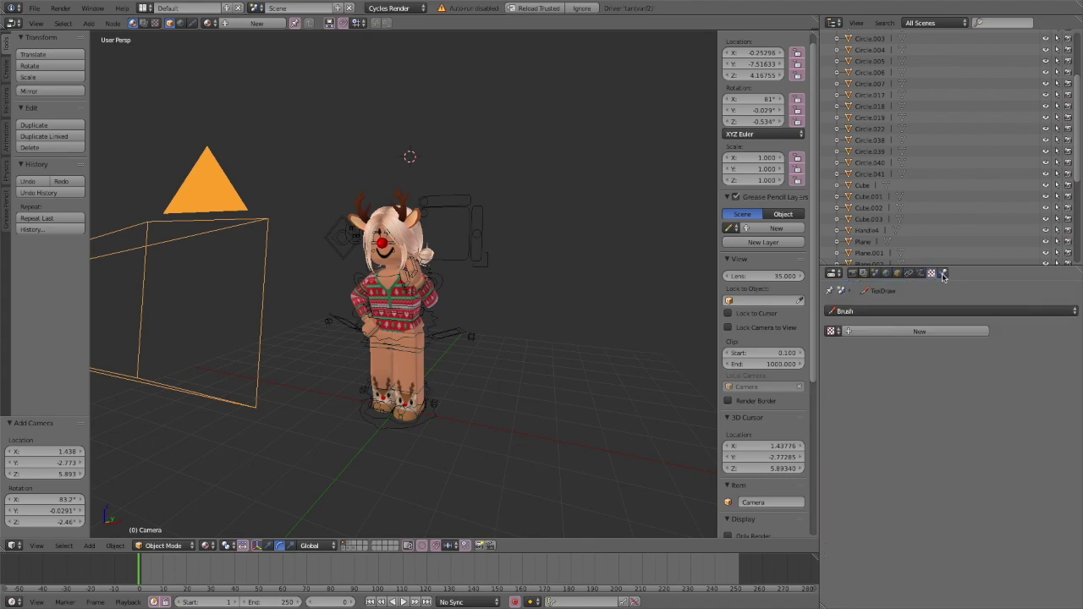
click(922, 274)
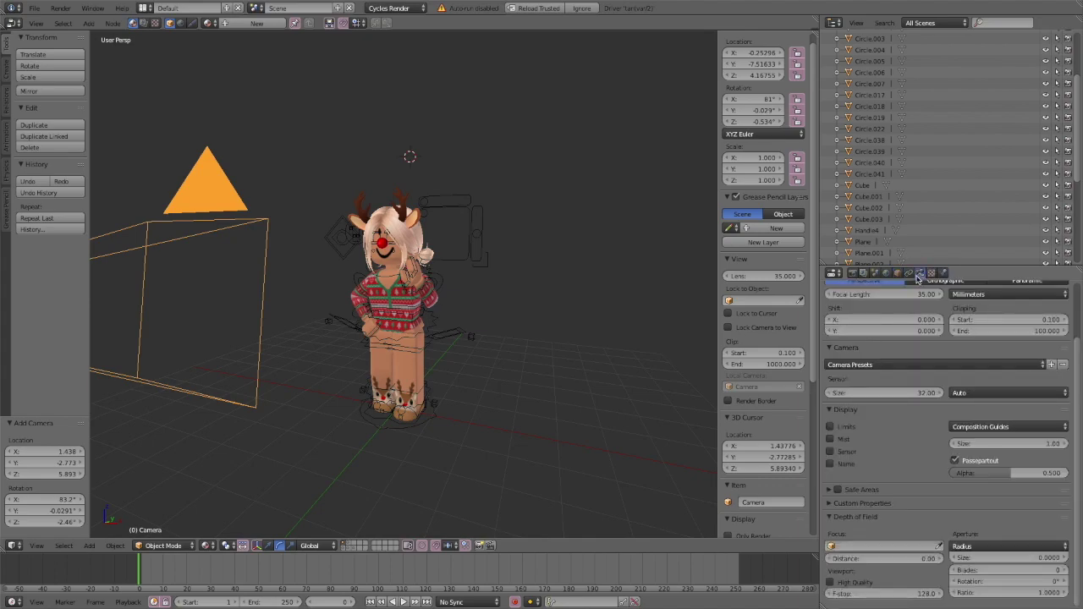
- Set the render output file format to PNG
click(853, 274)
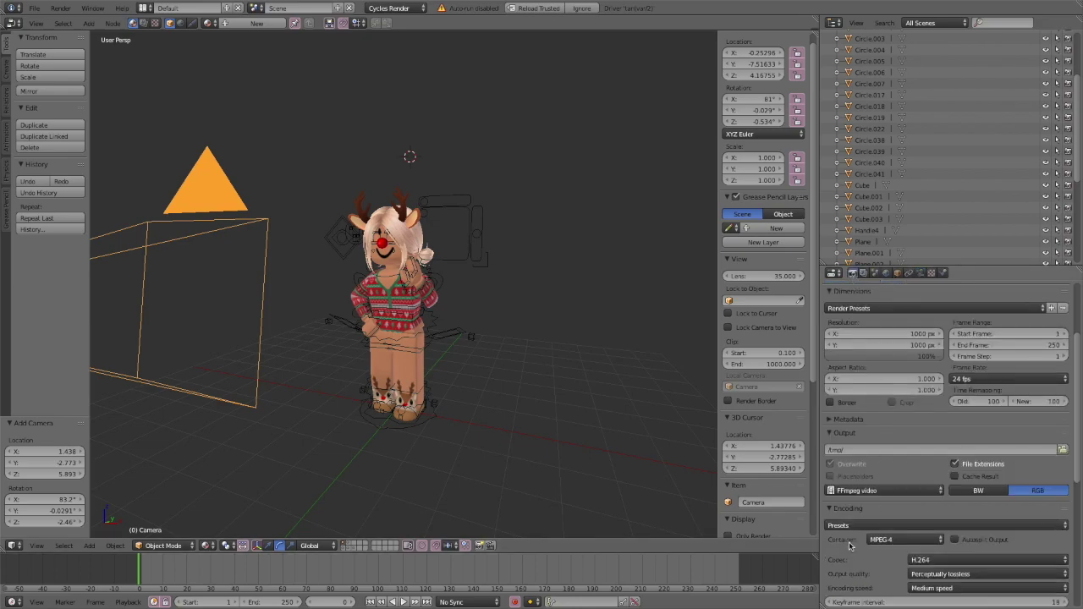
click(864, 490)
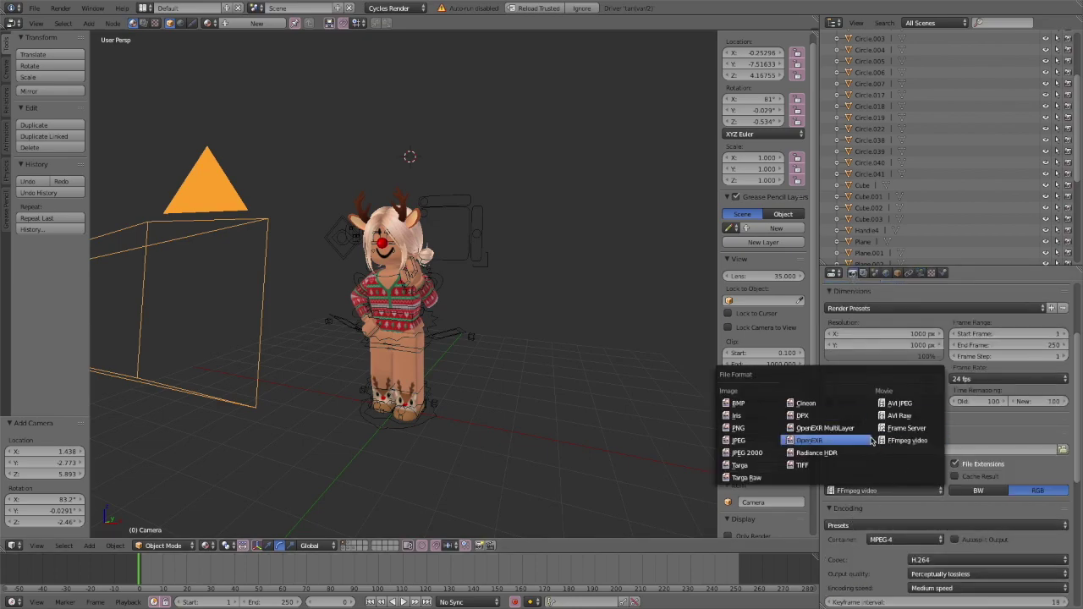
click(748, 428)
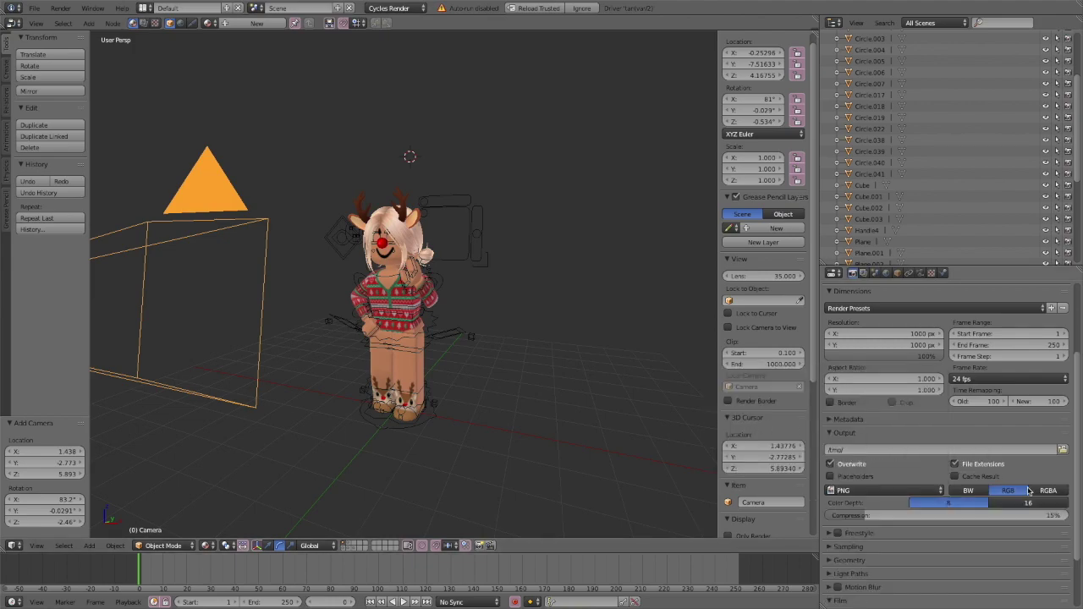
scroll(1007, 491, up, 5)
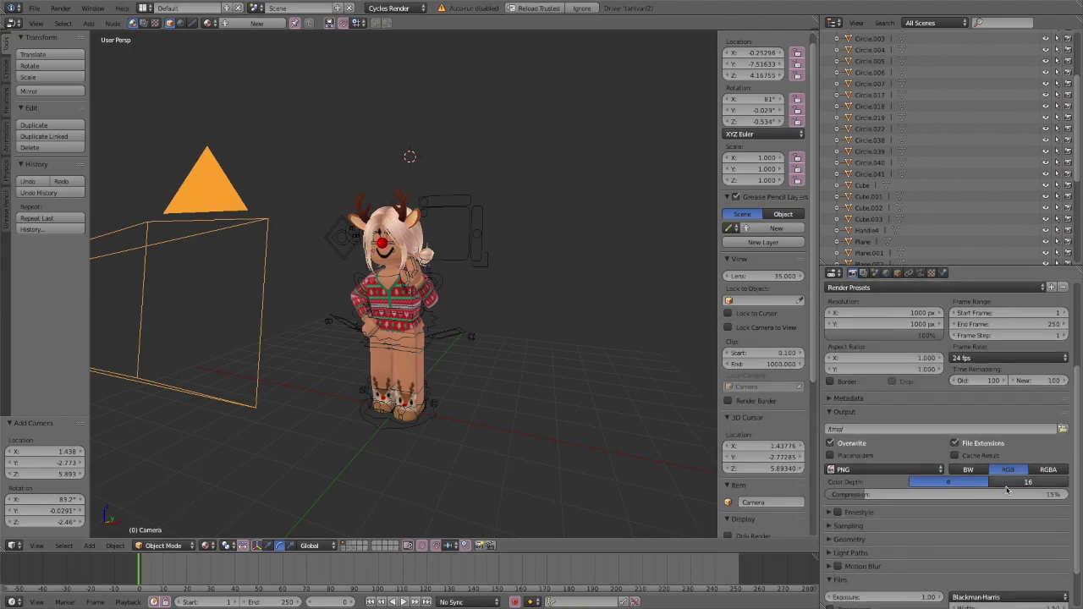
- Look through the active camera and preview the avatar with Rendered viewport shading
click(36, 545)
mouse_move(59, 426)
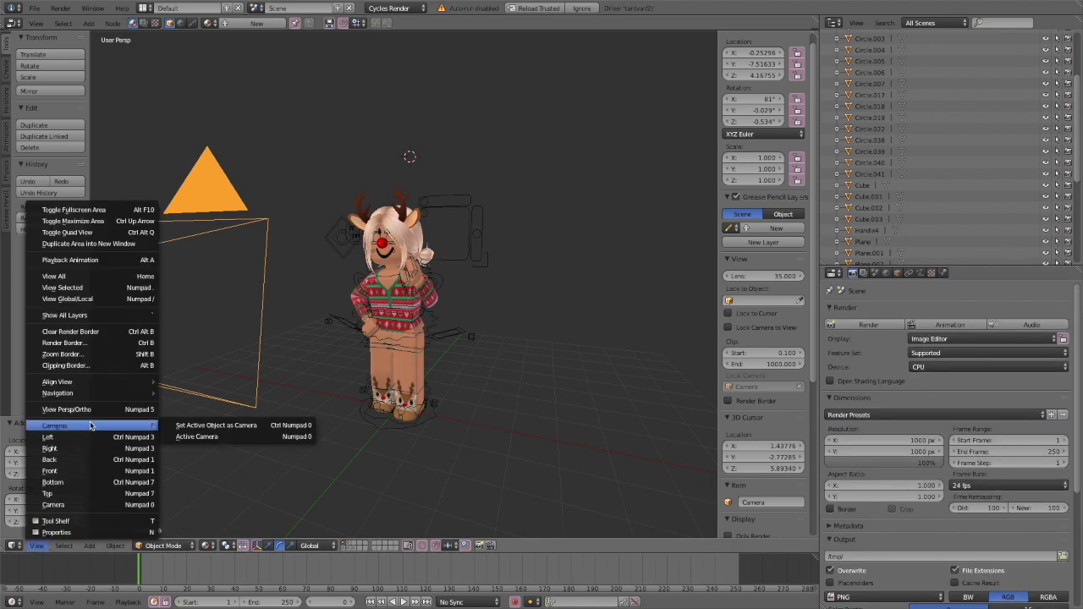
click(242, 438)
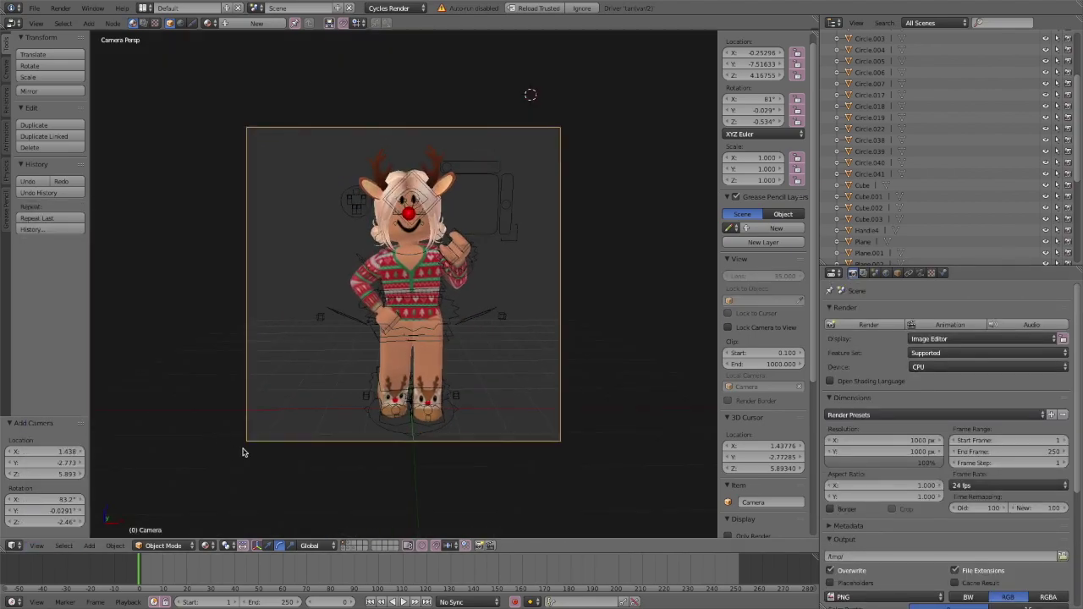
click(206, 545)
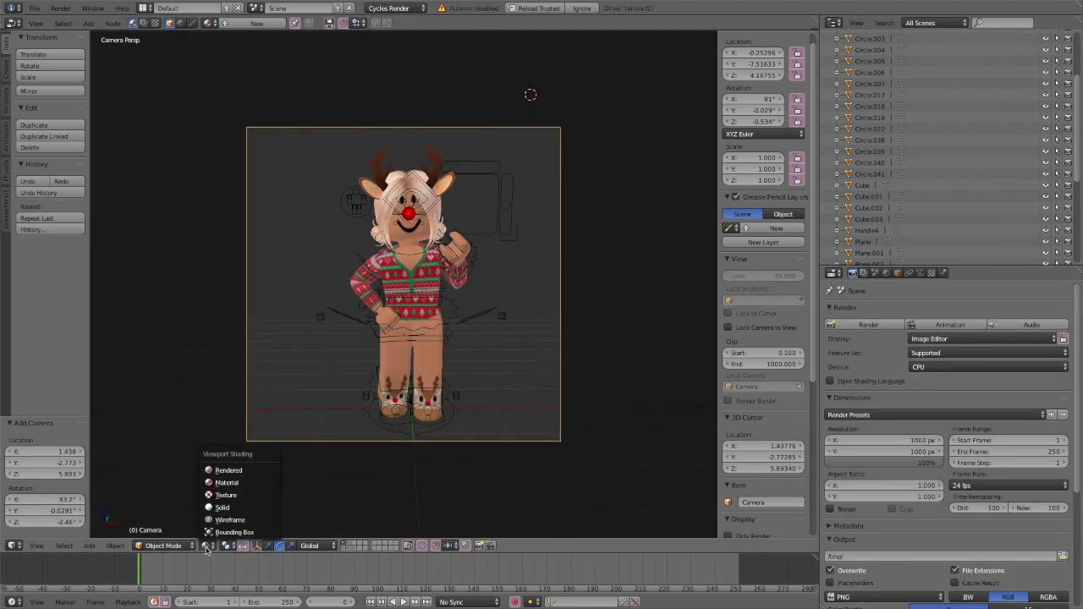
click(239, 471)
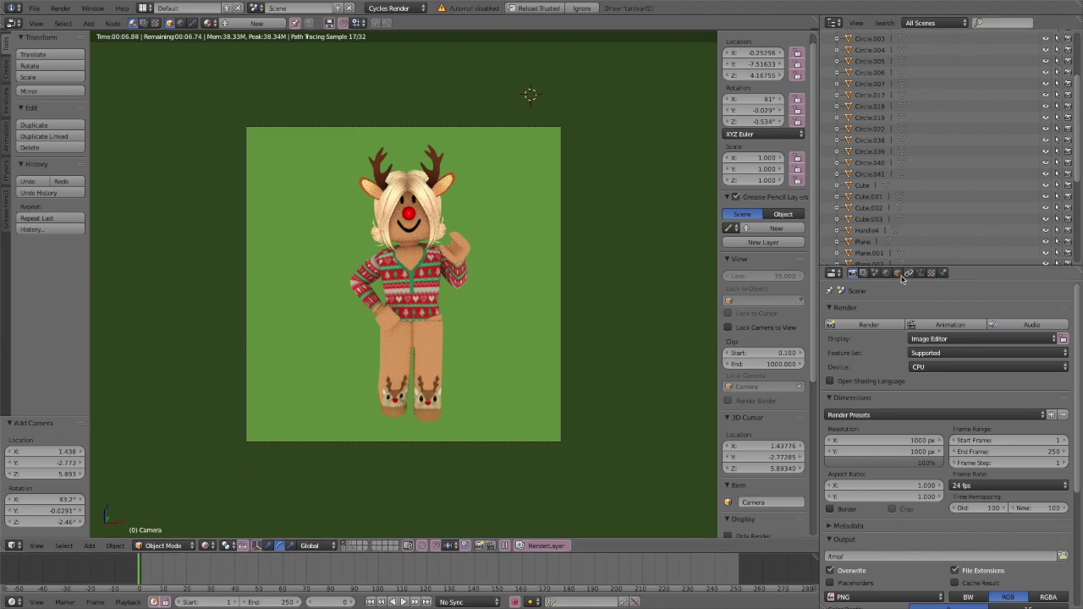
- Shift the world surface color to a softer yellowish green and return the viewport to Material shading
click(886, 272)
click(977, 387)
drag(1002, 274, 1002, 282)
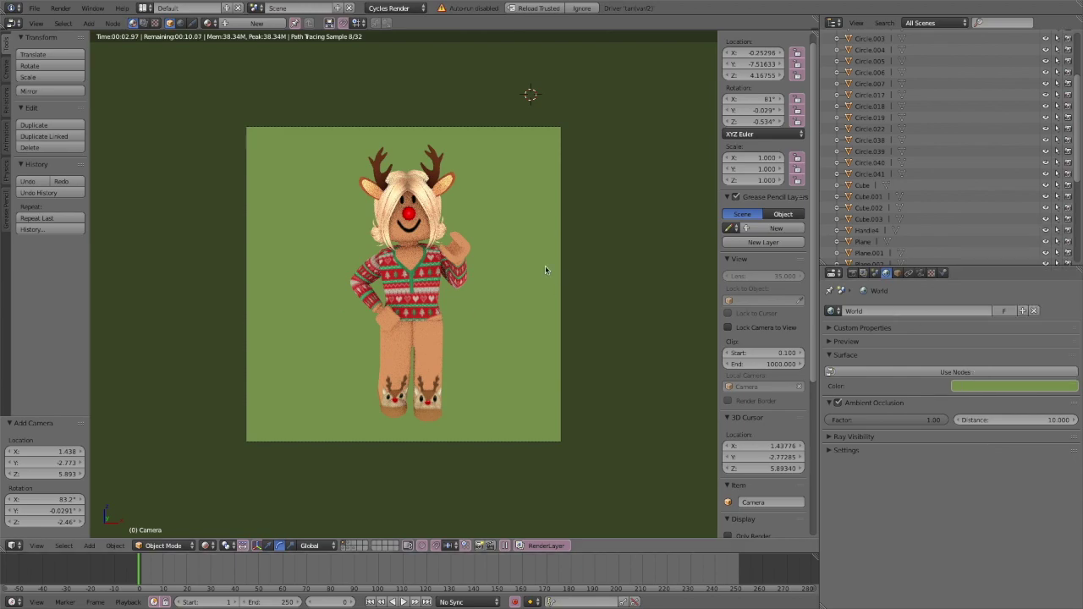
click(205, 545)
click(236, 486)
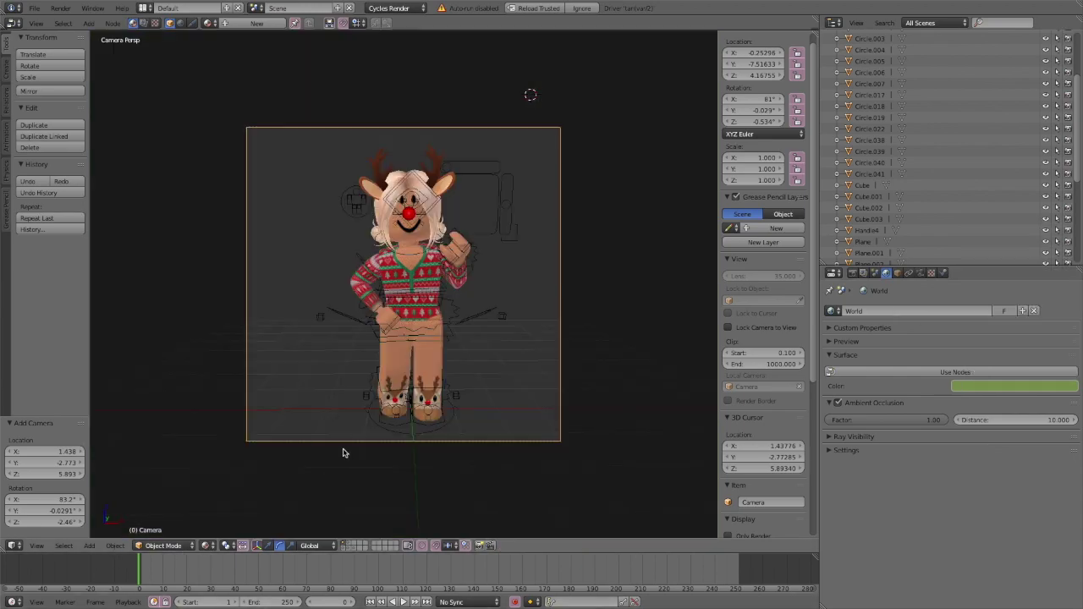
- Leave the camera view and move the camera about 0.09 units in the positive X direction
middle_click(342, 449)
key(shift+f)
key(w)
key(s)
click(64, 234)
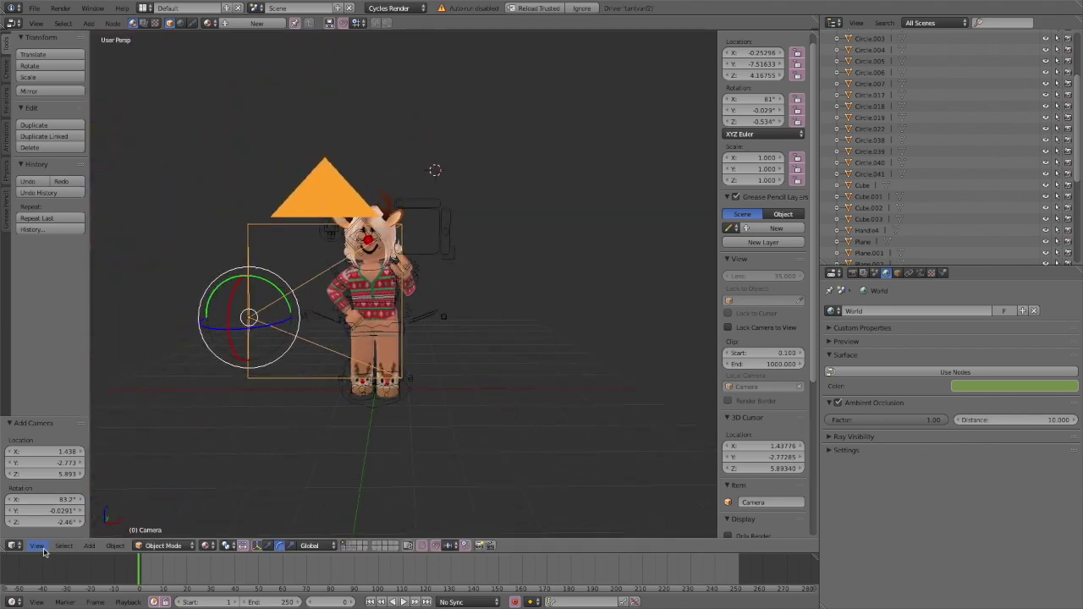
click(36, 546)
click(544, 376)
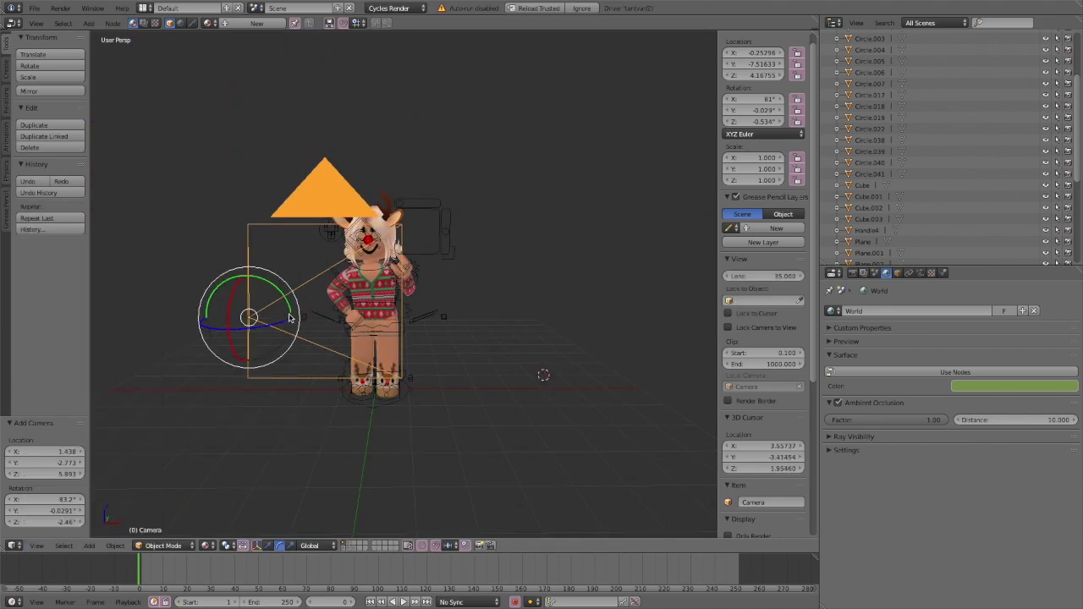
click(268, 546)
drag(290, 319, 303, 321)
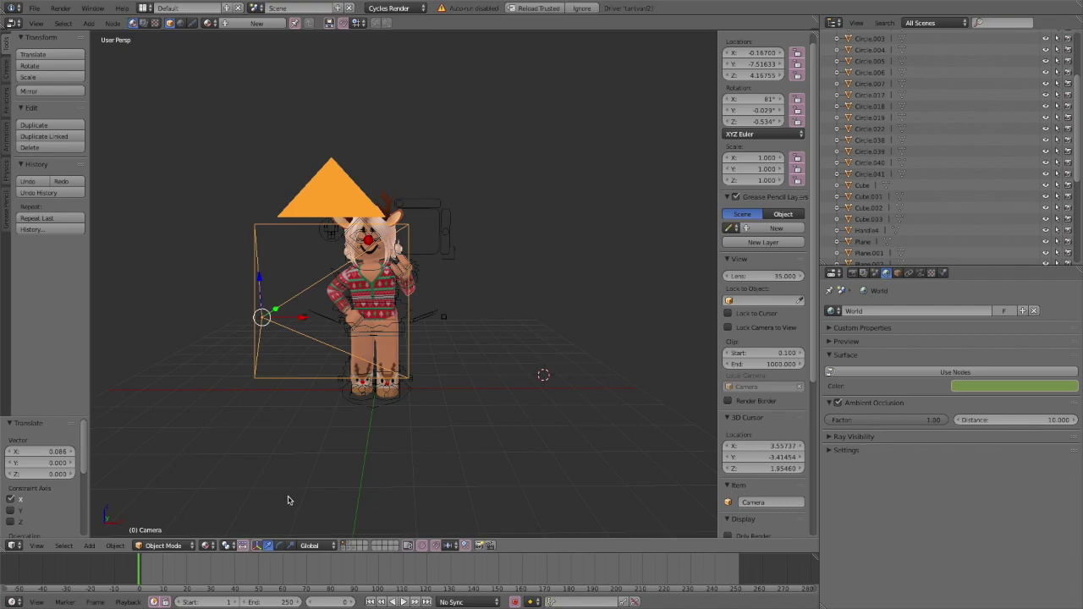
- Look through the active camera and render the active scene as a still image
click(38, 546)
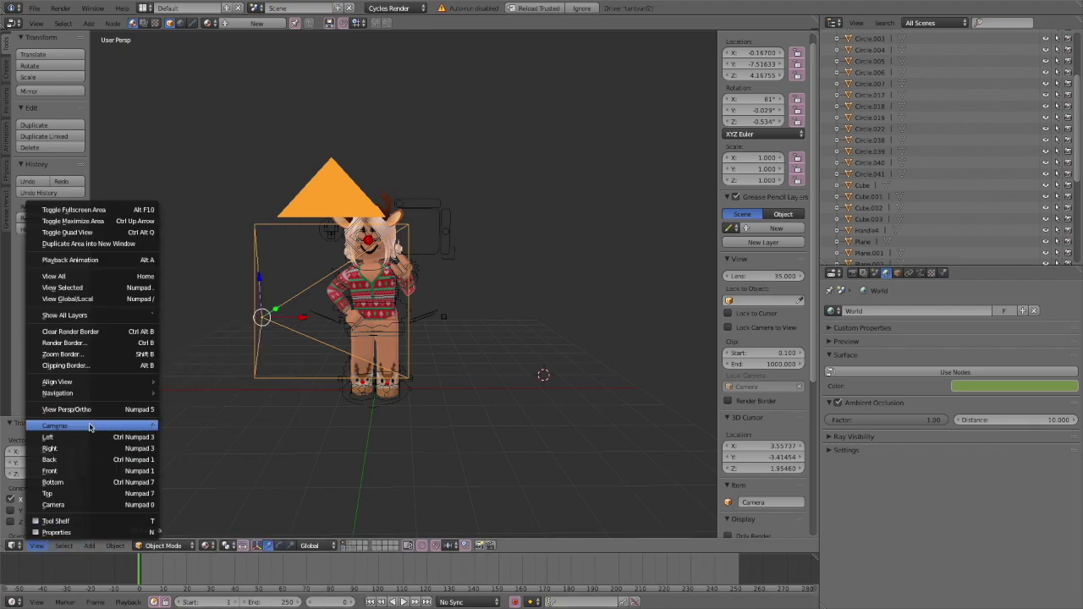
mouse_move(77, 425)
click(191, 443)
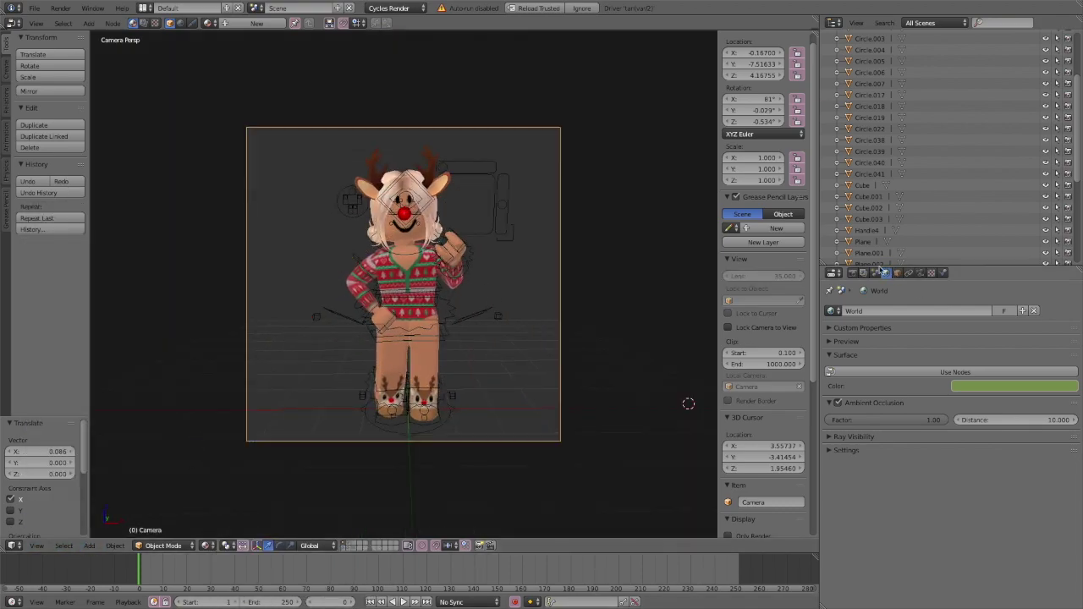
click(853, 272)
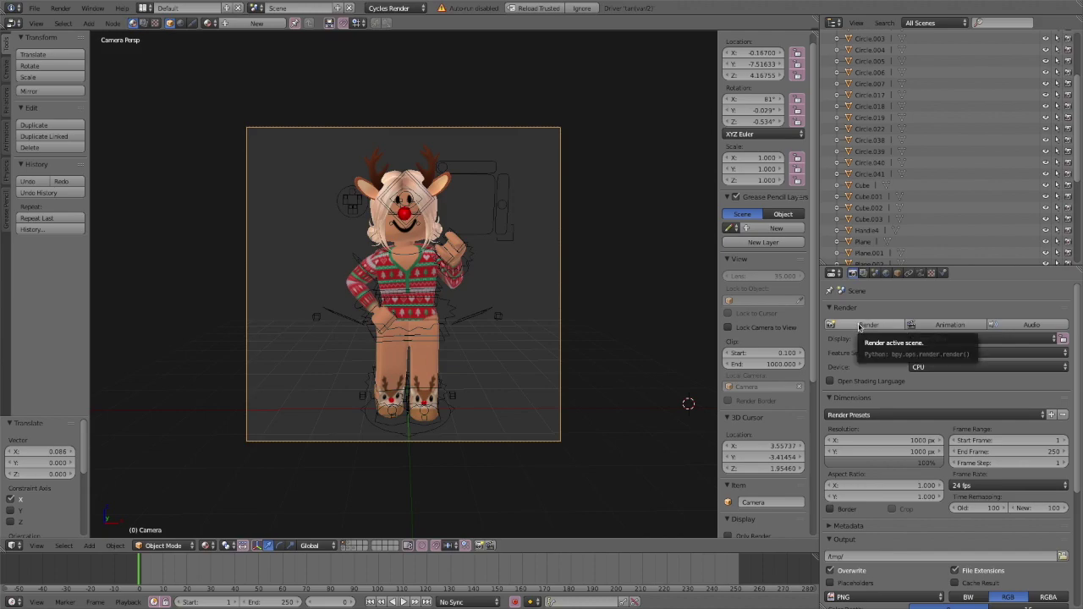
click(861, 326)
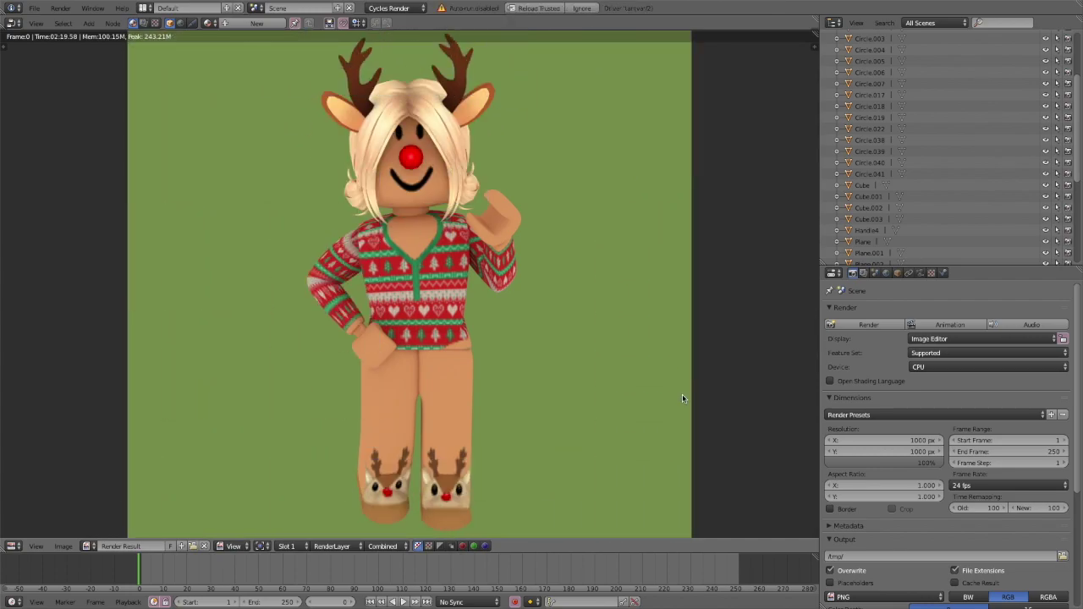
- Save the rendered image in the Downloads folder as tutorialGfxXmas.png
click(64, 547)
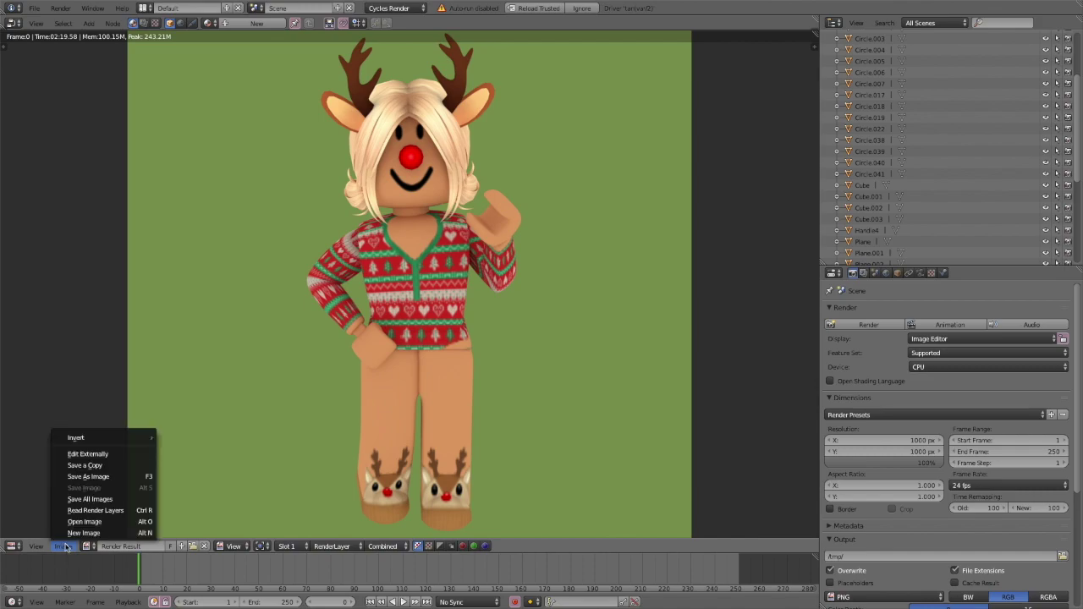
click(129, 479)
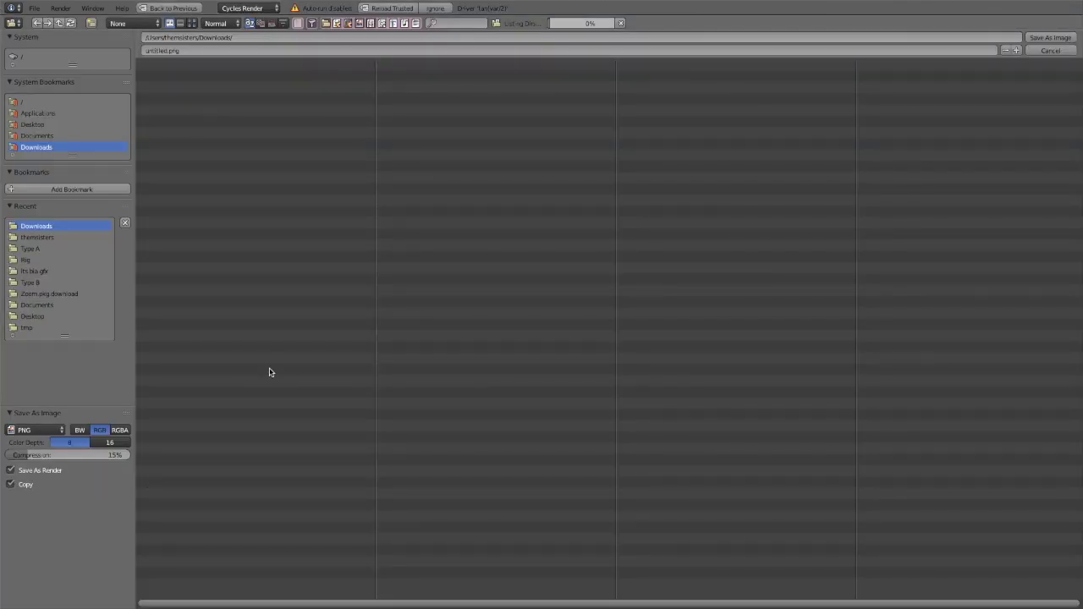
click(152, 52)
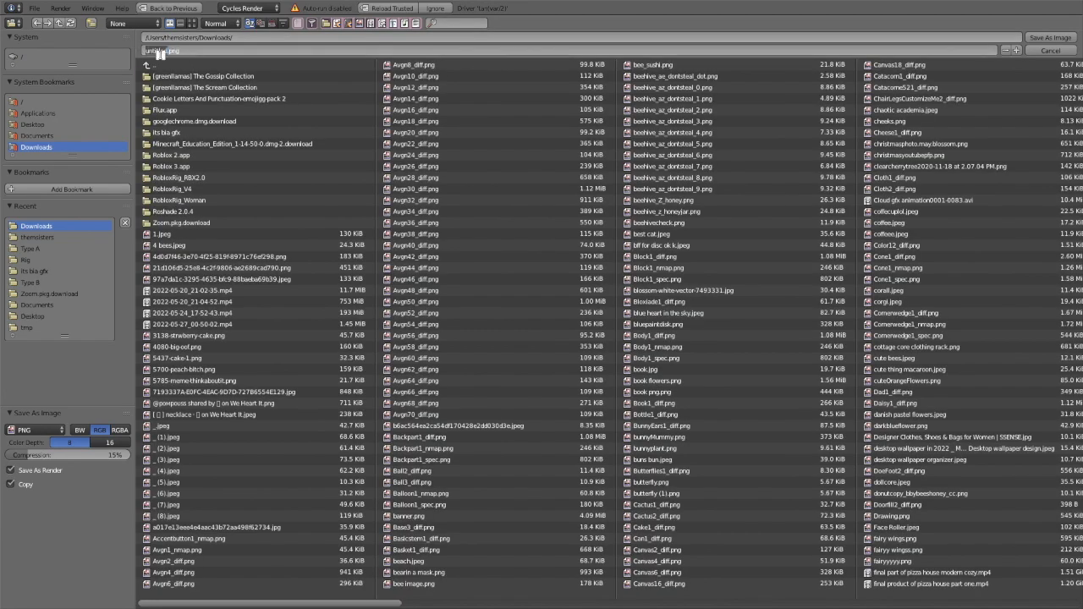
text(tutorialGifs)
text(Xmas)
click(1046, 37)
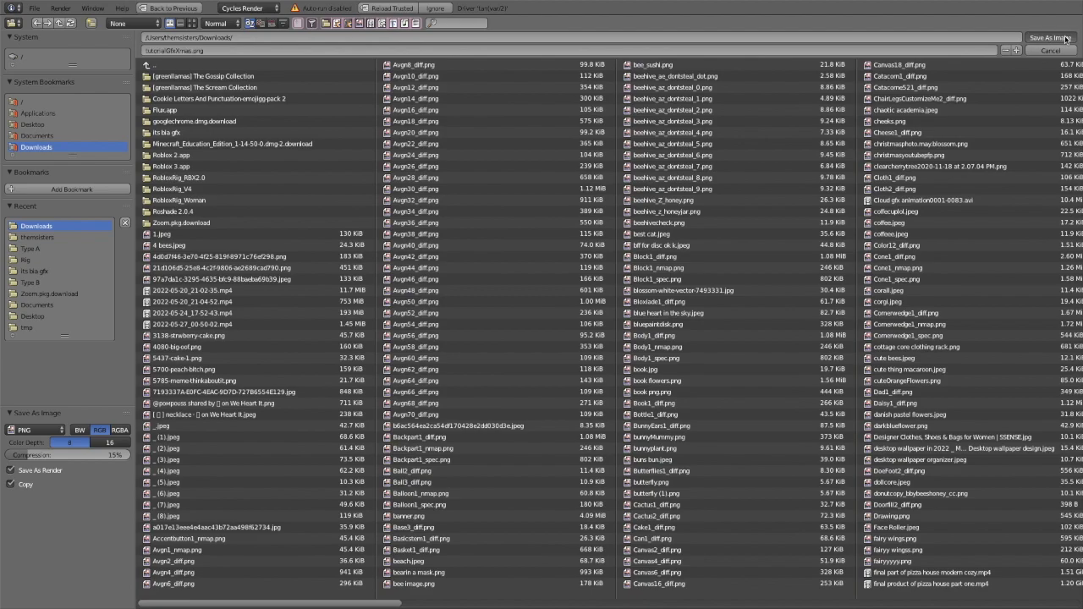